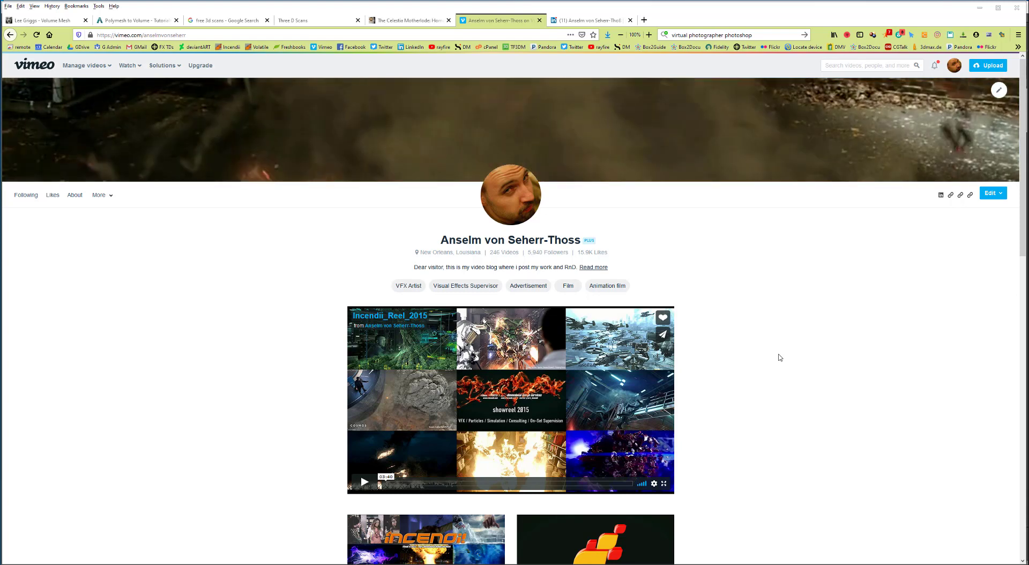
# Step: Open the LinkedIn profile page and look over the headline with the current job title
pyautogui.click(581, 20)
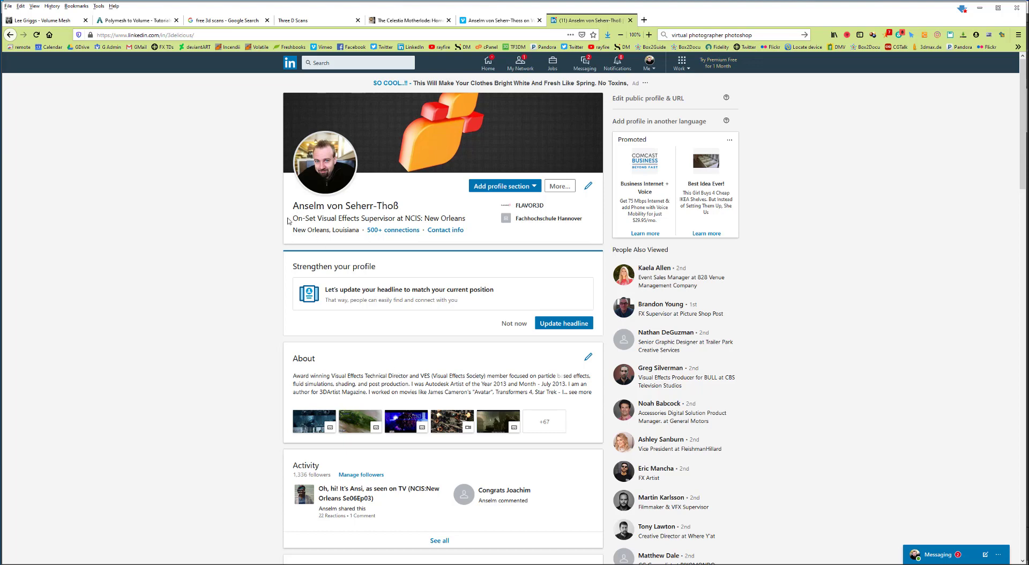
pyautogui.moveTo(288, 221); pyautogui.dragTo(368, 220)
pyautogui.click(534, 273)
pyautogui.moveTo(466, 218); pyautogui.dragTo(423, 218)
pyautogui.click(849, 206)
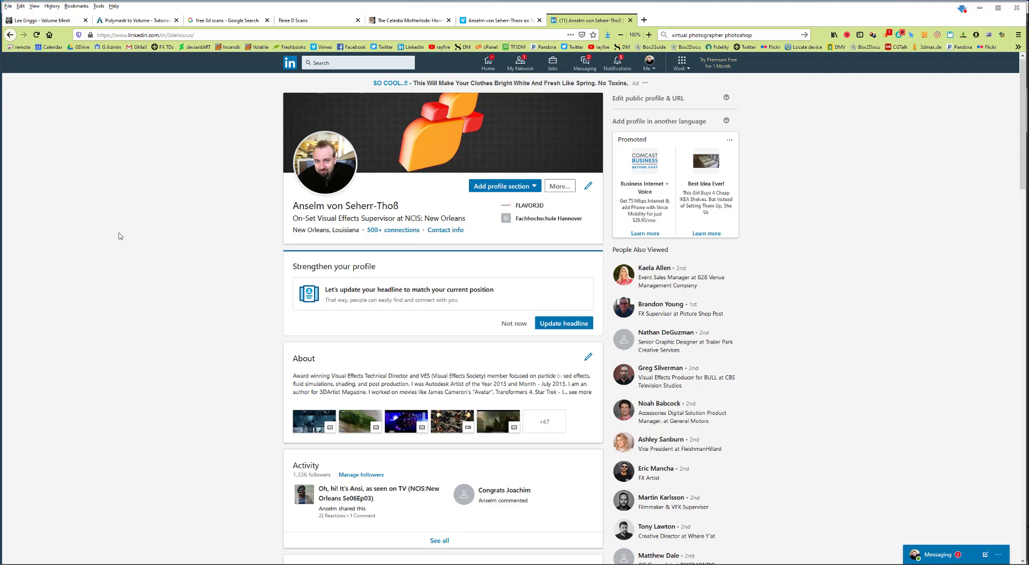
# Step: Switch to the artist's portfolio site and read the artist's background on its About page
pyautogui.click(63, 23)
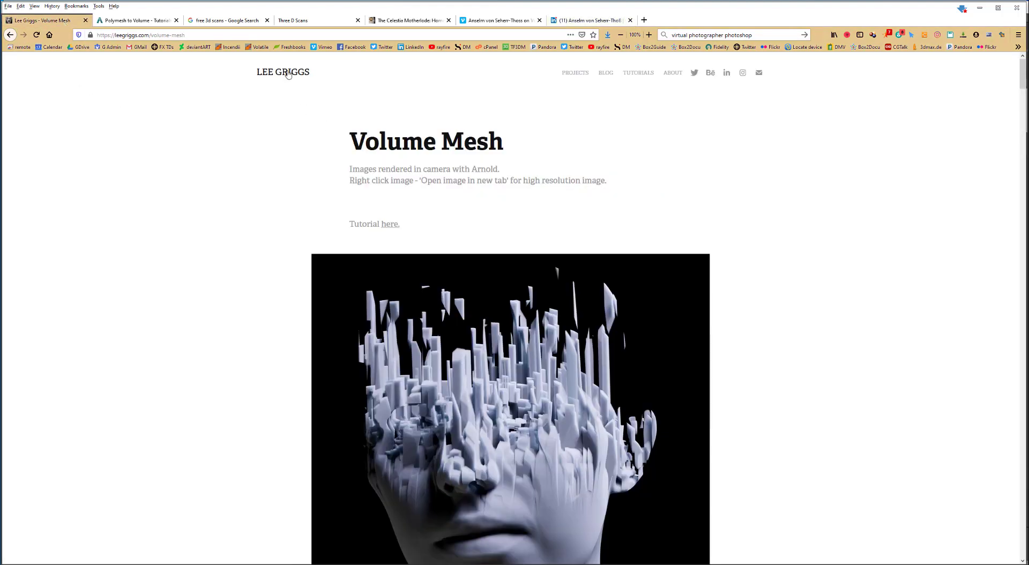
pyautogui.click(673, 73)
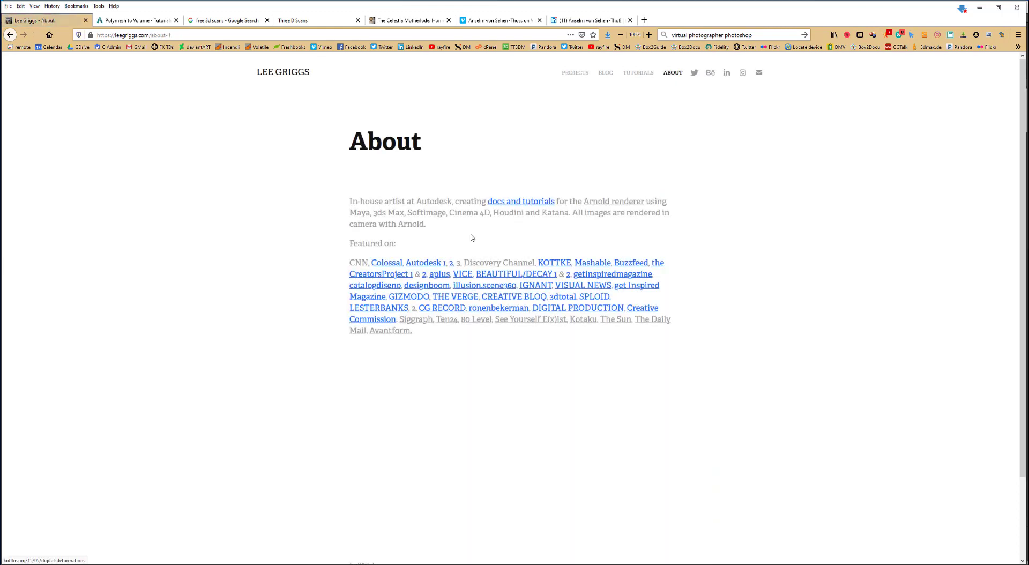
pyautogui.moveTo(449, 202); pyautogui.dragTo(405, 202)
pyautogui.click(493, 241)
# Step: Open the Volume Mesh project from the site's projects and look through its gallery of head renders
pyautogui.click(575, 73)
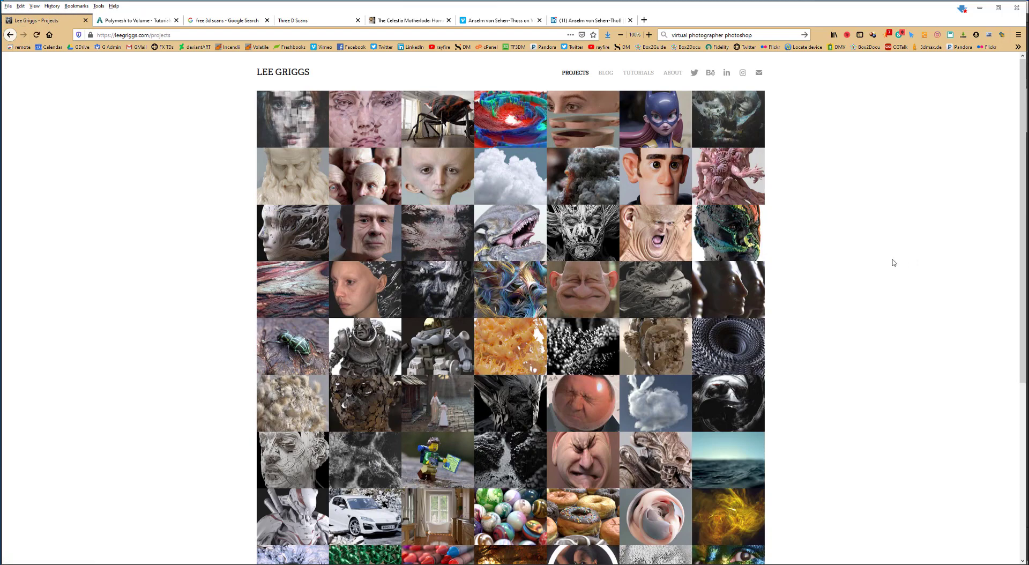
pyautogui.click(296, 228)
pyautogui.scroll(-5, 788, 310)
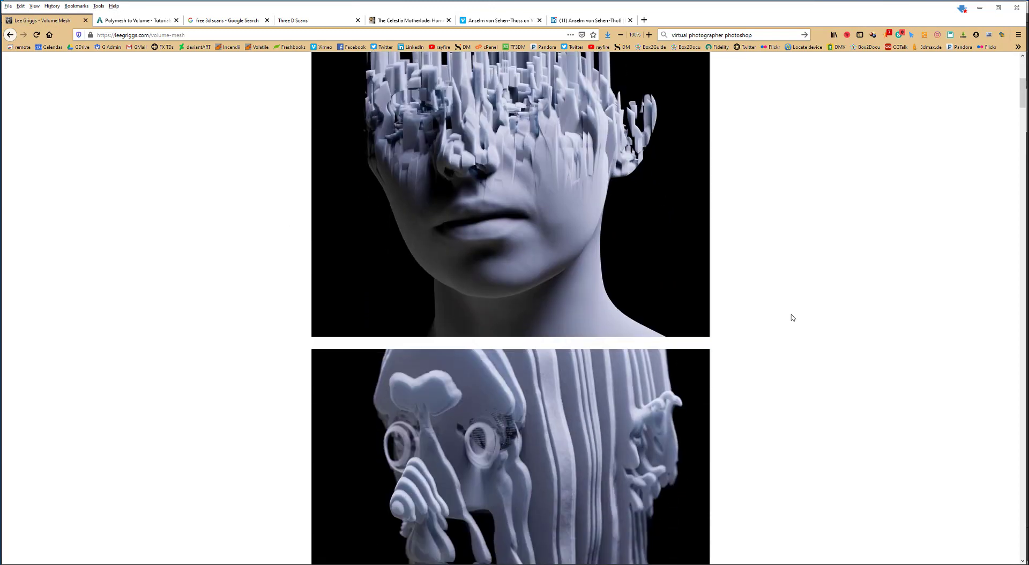
pyautogui.scroll(-15, 792, 317)
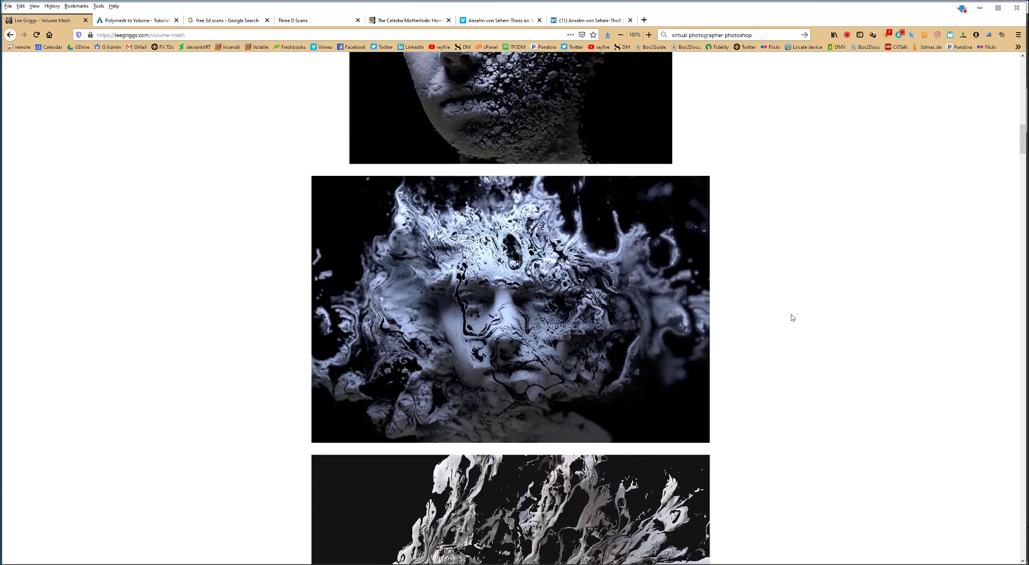
pyautogui.scroll(-8, 792, 317)
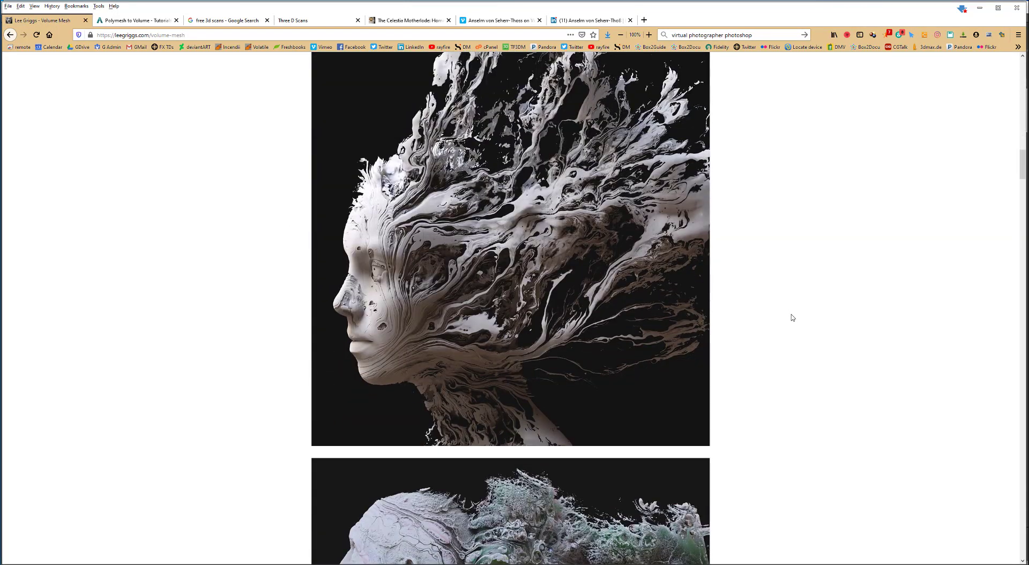
pyautogui.scroll(-9, 792, 318)
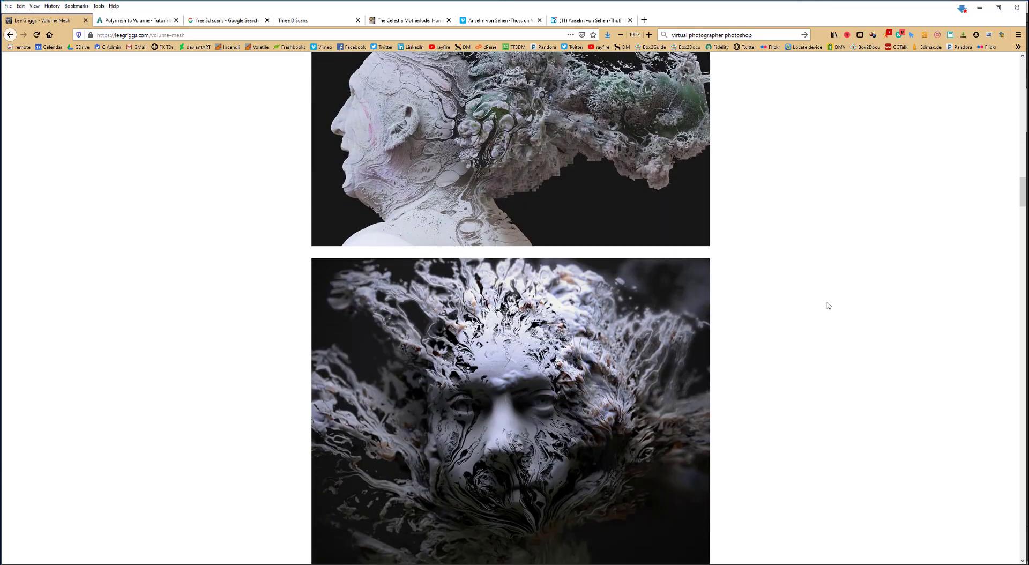
pyautogui.scroll(-15, 828, 305)
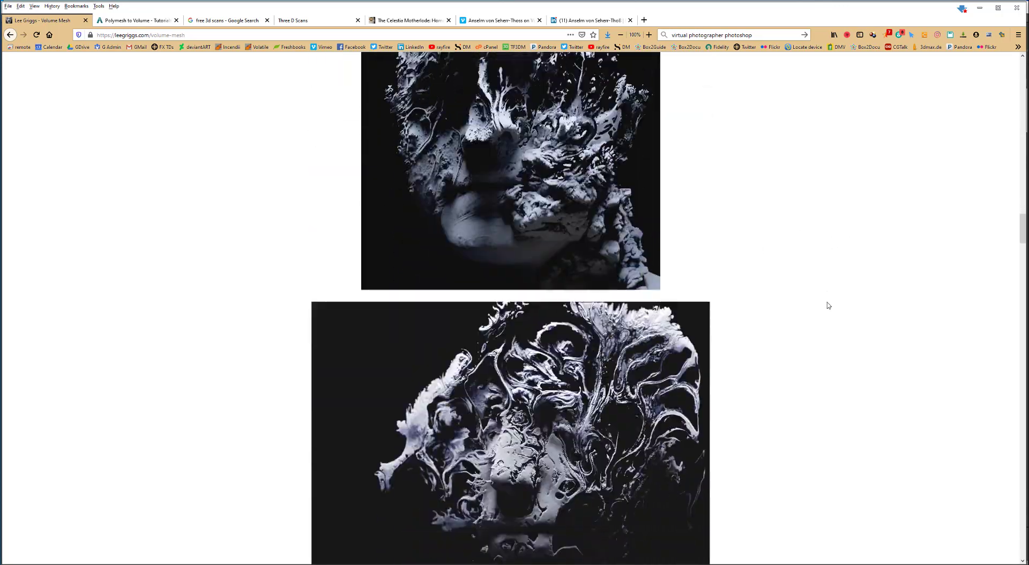
pyautogui.scroll(-6, 828, 305)
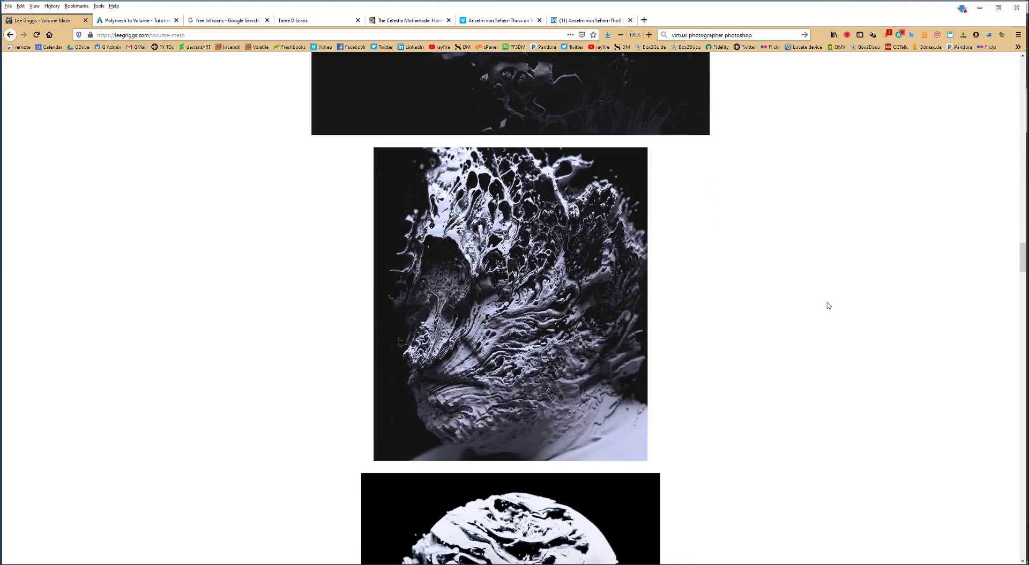
pyautogui.scroll(-8, 741, 310)
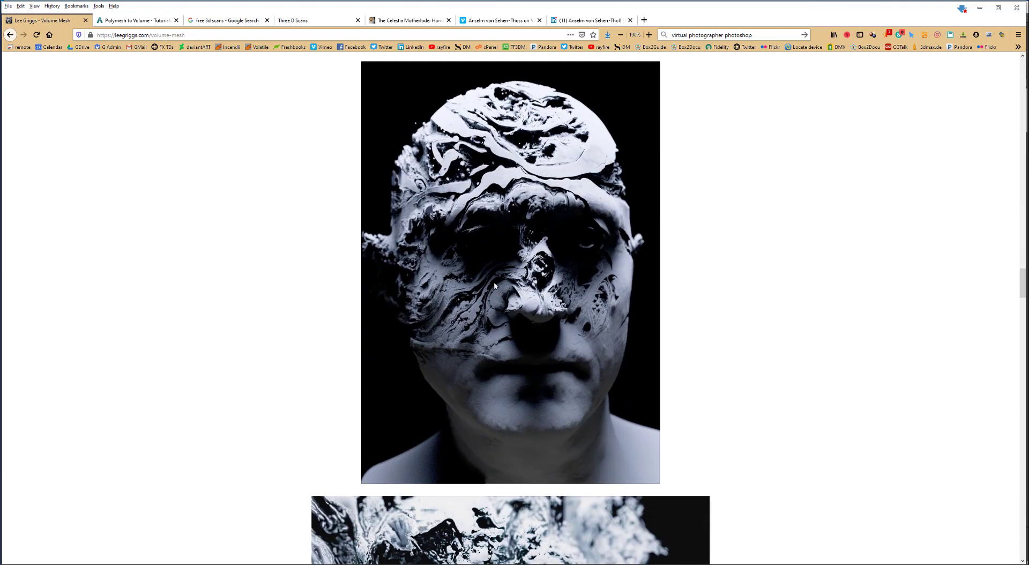
pyautogui.scroll(-12, 736, 306)
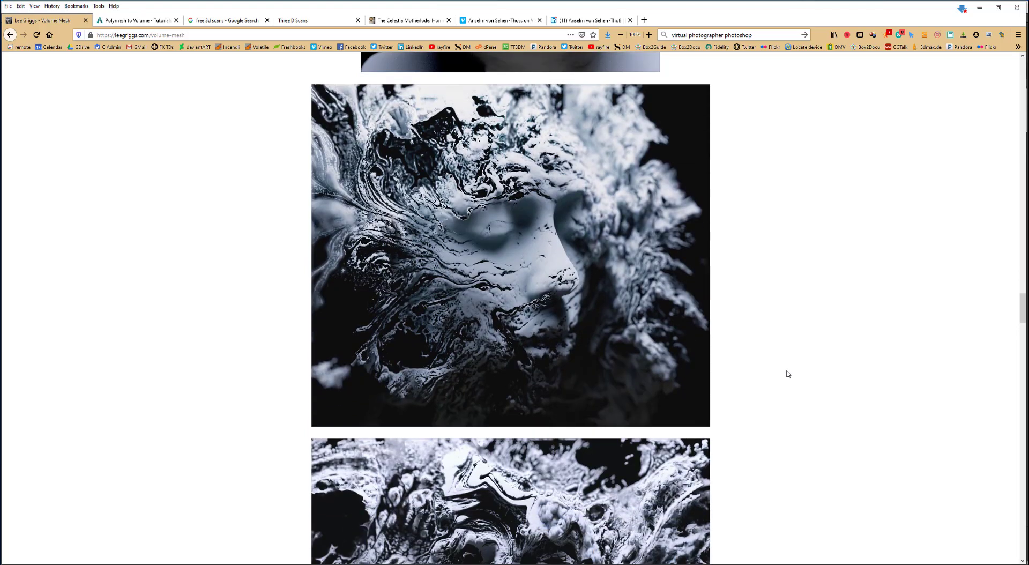
pyautogui.scroll(-18, 788, 376)
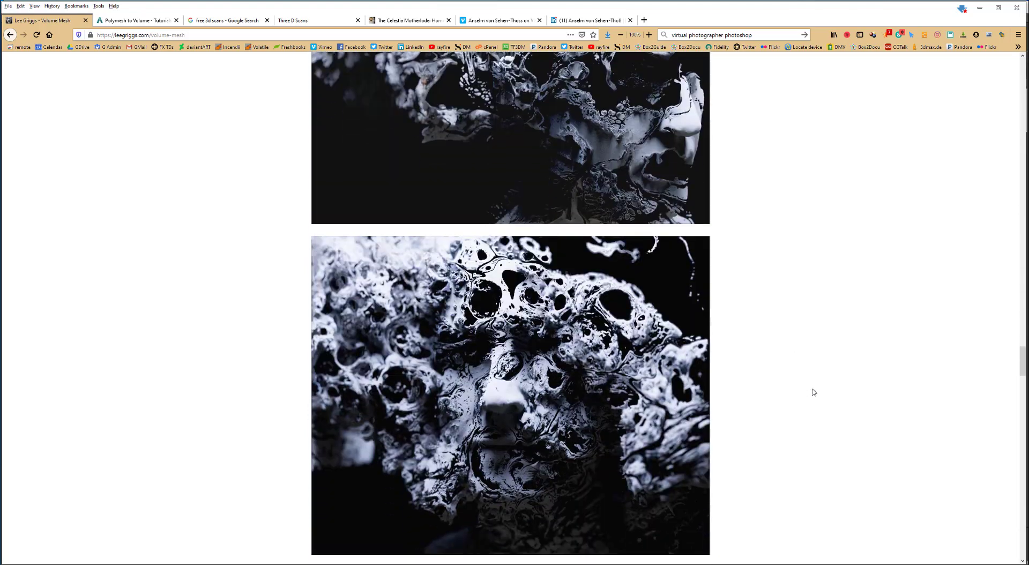
pyautogui.scroll(-18, 812, 393)
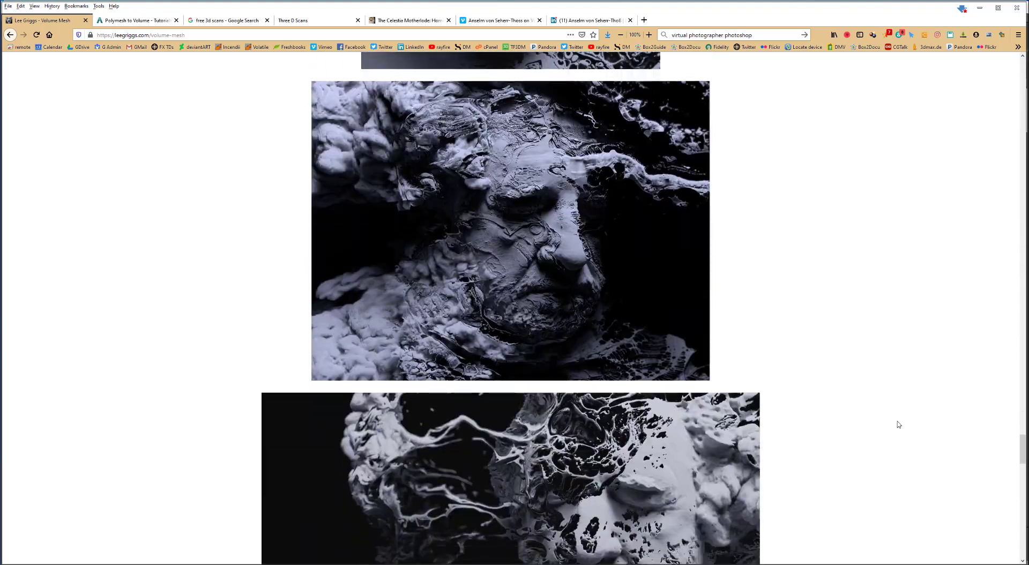
pyautogui.moveTo(1023, 450); pyautogui.dragTo(1022, 74)
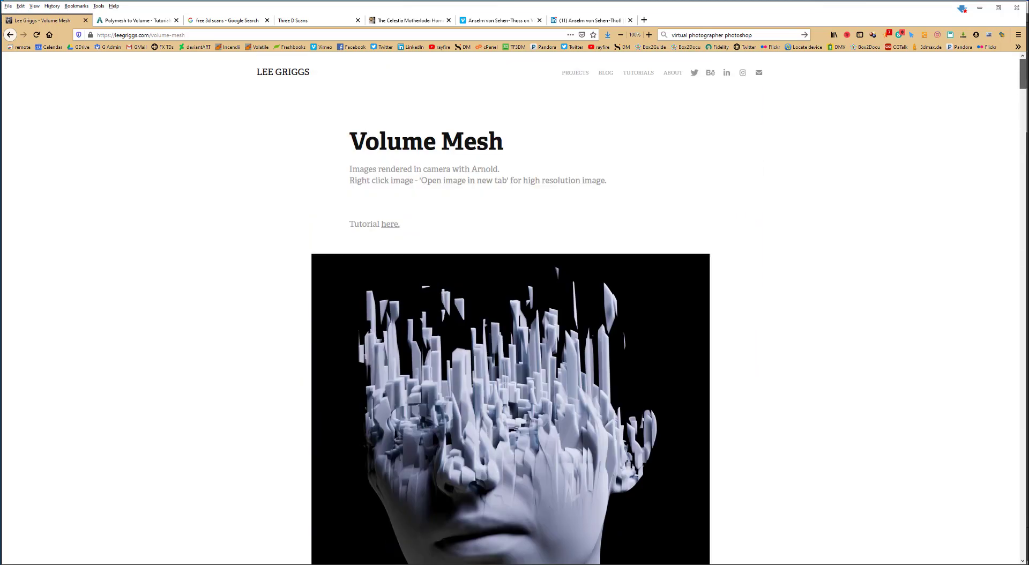
# Step: Open the Polymesh to Volume tutorial linked from the Volume Mesh page and skim its first sections
pyautogui.click(388, 224)
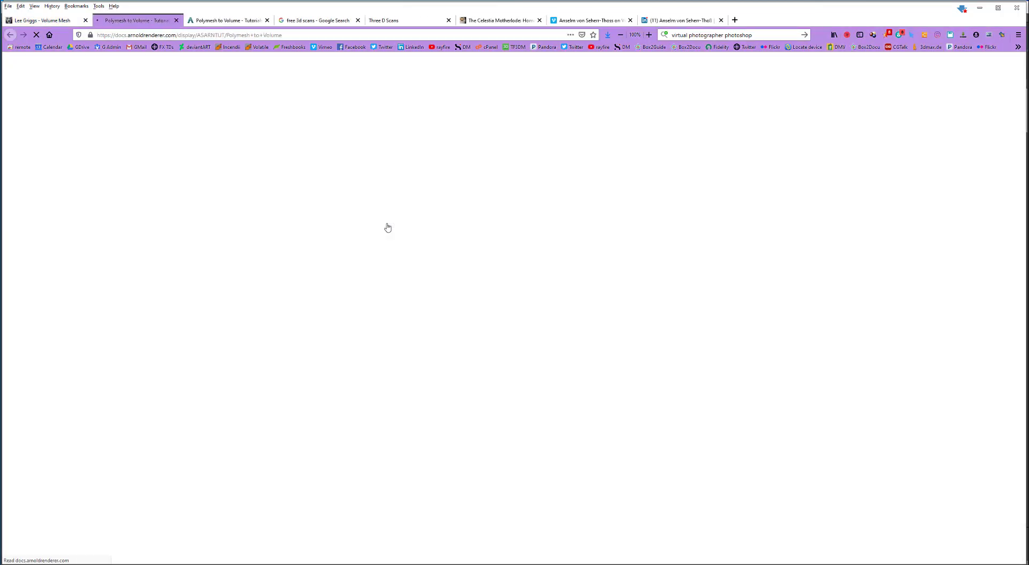
pyautogui.scroll(-4, 771, 301)
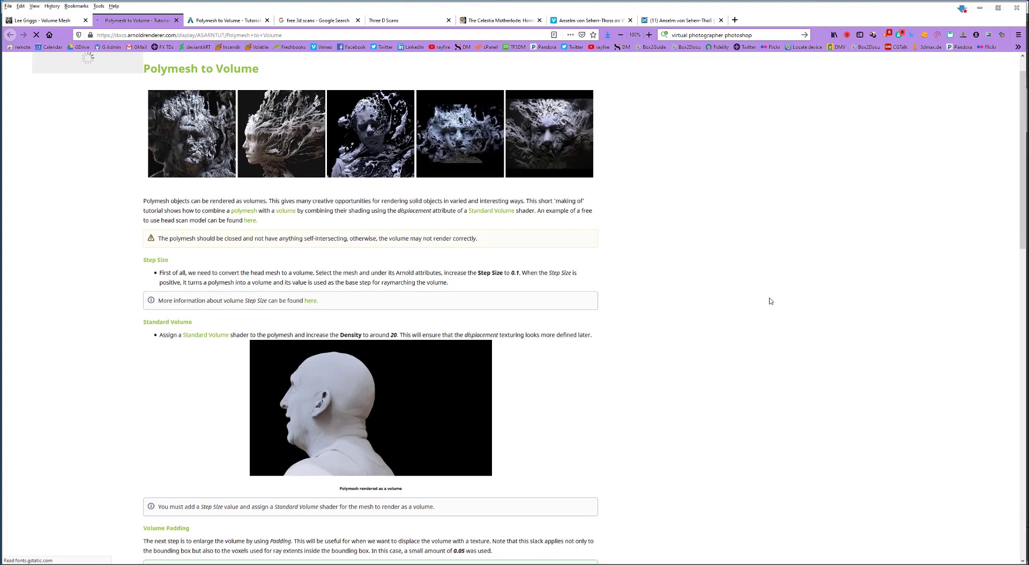
pyautogui.scroll(4, 770, 300)
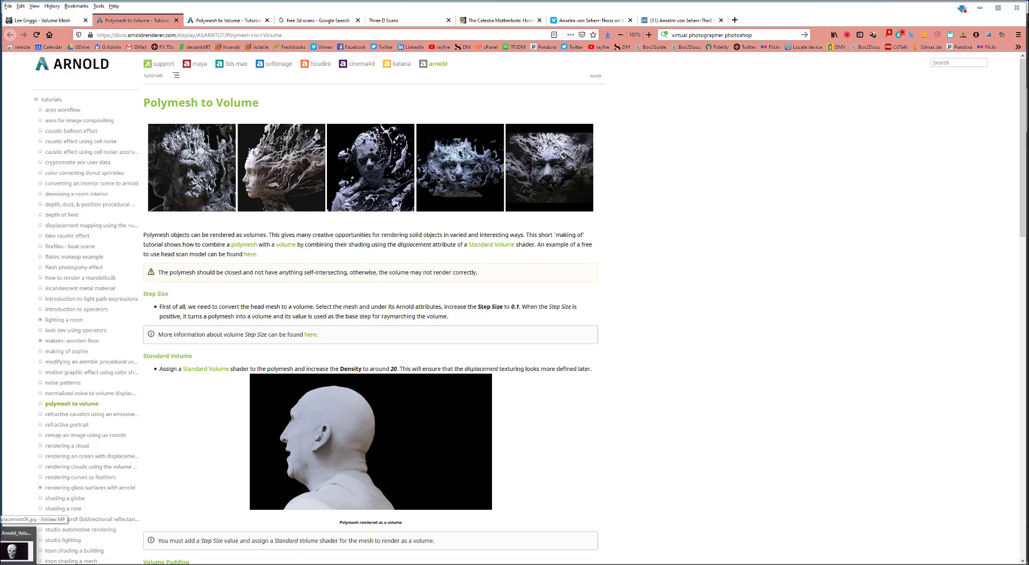
# Step: Switch to XnView MP and look back through the Arnold_Volume_Displacement skull renders, starting from image 06
pyautogui.click(21, 543)
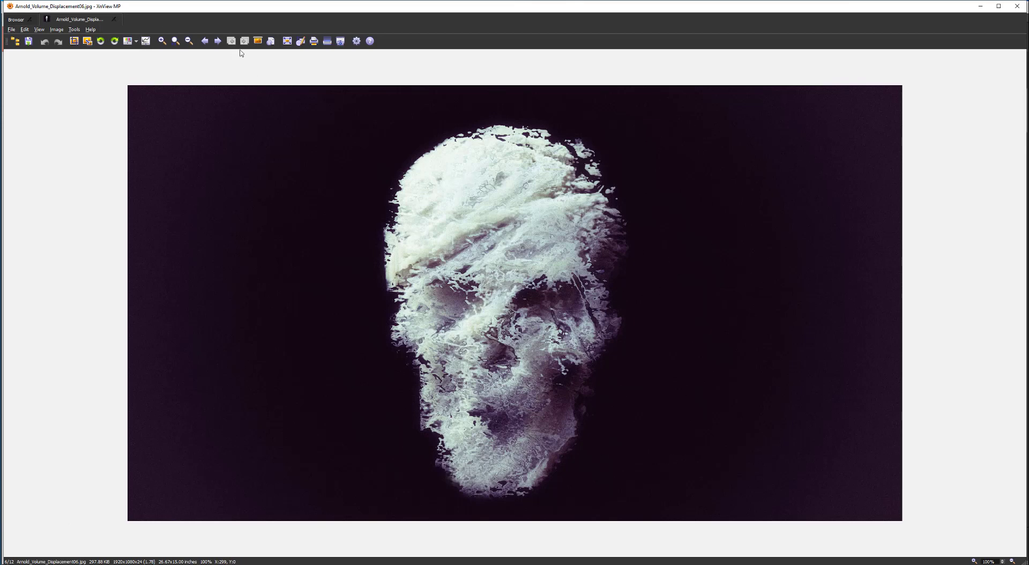
pyautogui.click(217, 42)
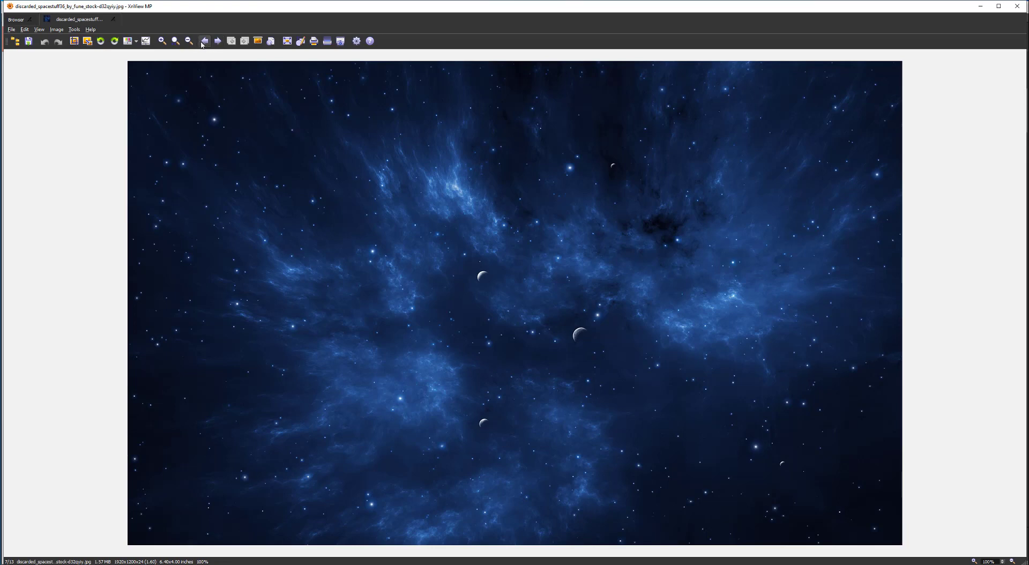
pyautogui.click(204, 42)
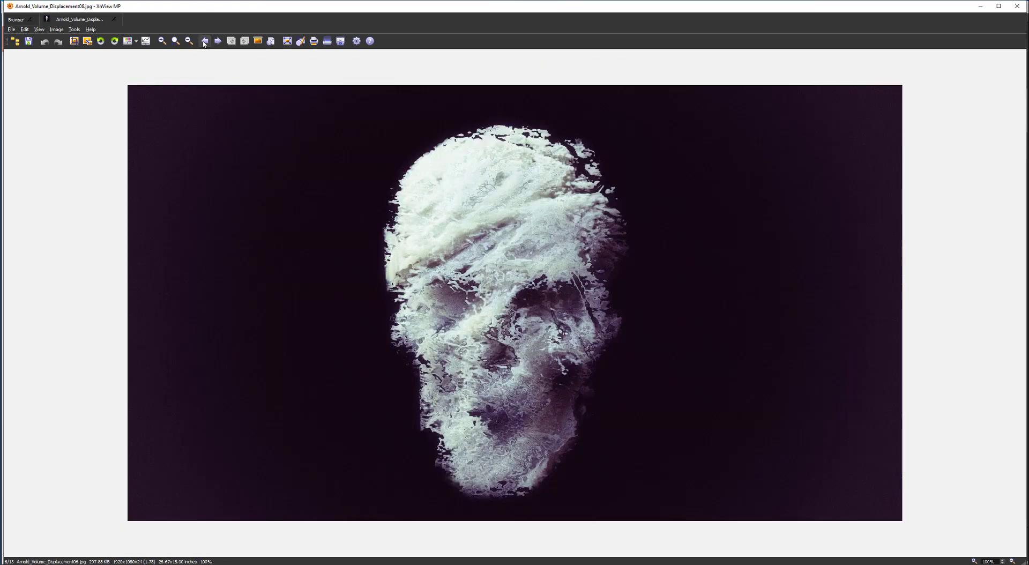
pyautogui.click(204, 41)
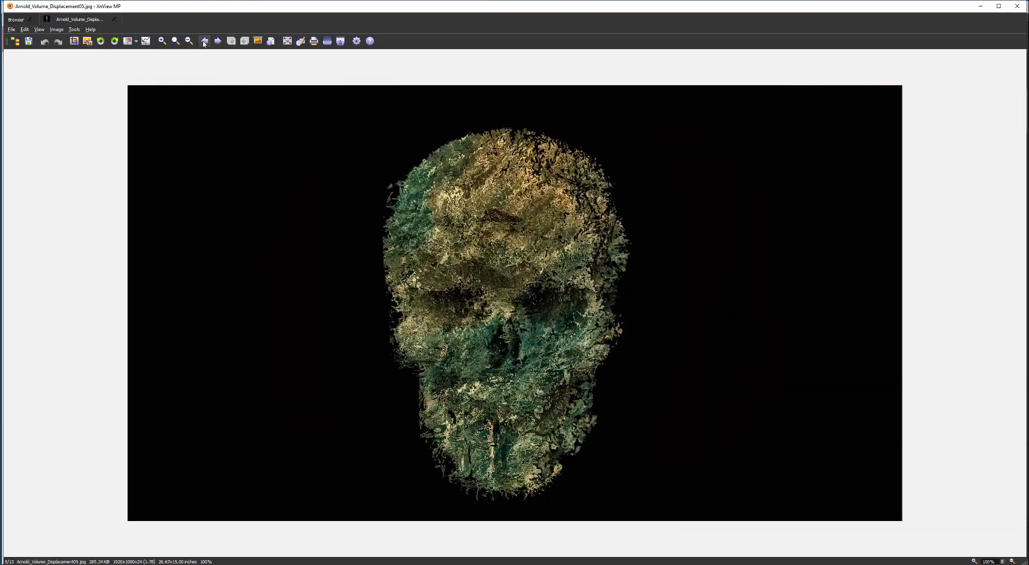
pyautogui.click(204, 42)
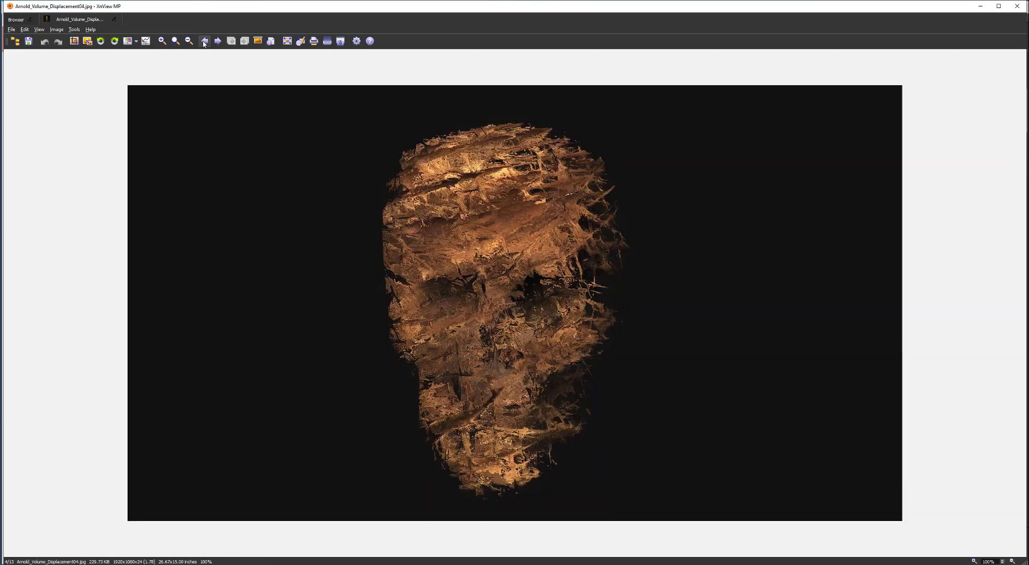
pyautogui.click(204, 41)
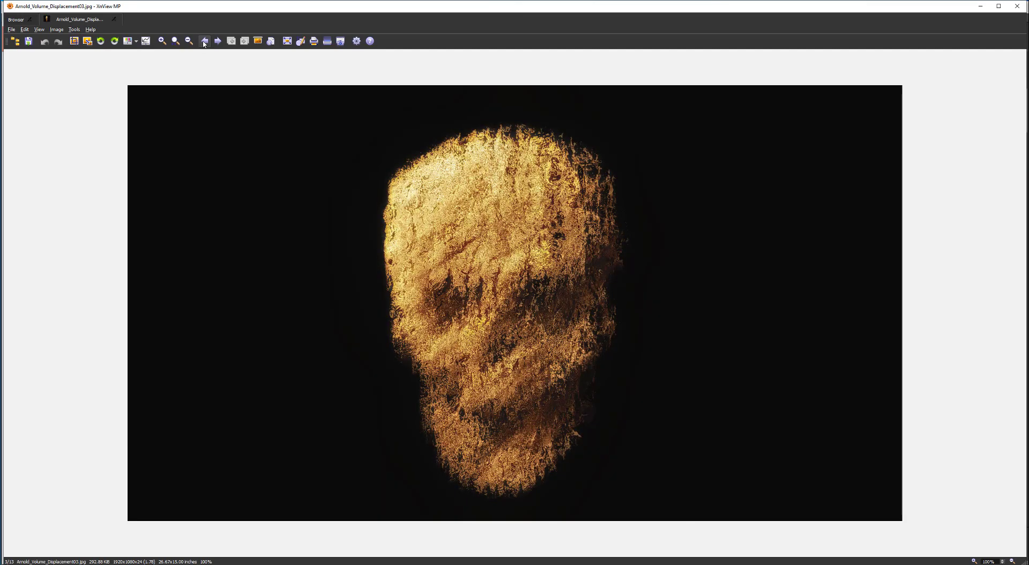
pyautogui.click(205, 41)
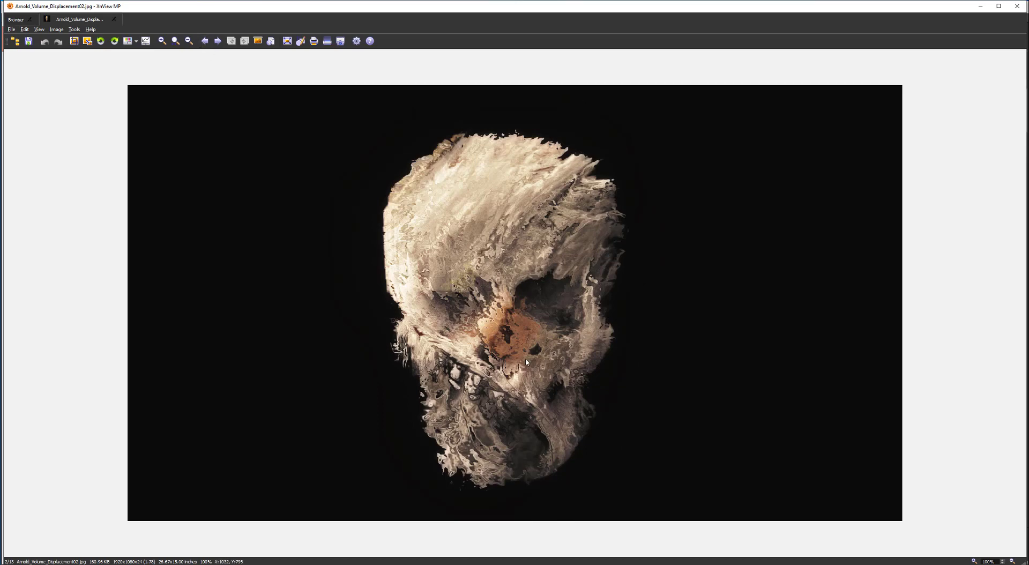
pyautogui.click(208, 43)
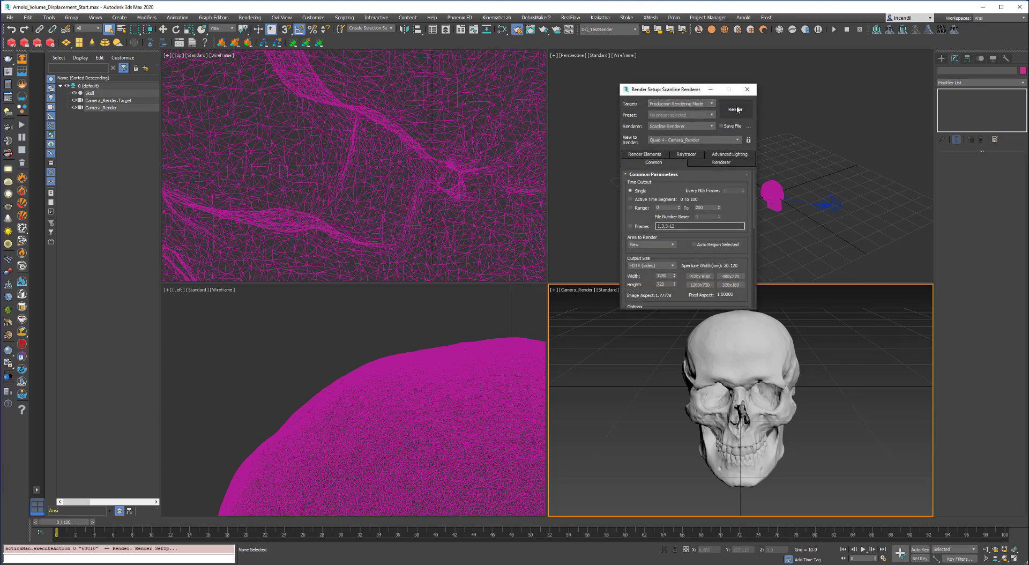
# Step: In 3ds Max, test-render the Camera_Render view with the Scanline Renderer, inspect the skull's alpha channel and close the render
pyautogui.click(736, 109)
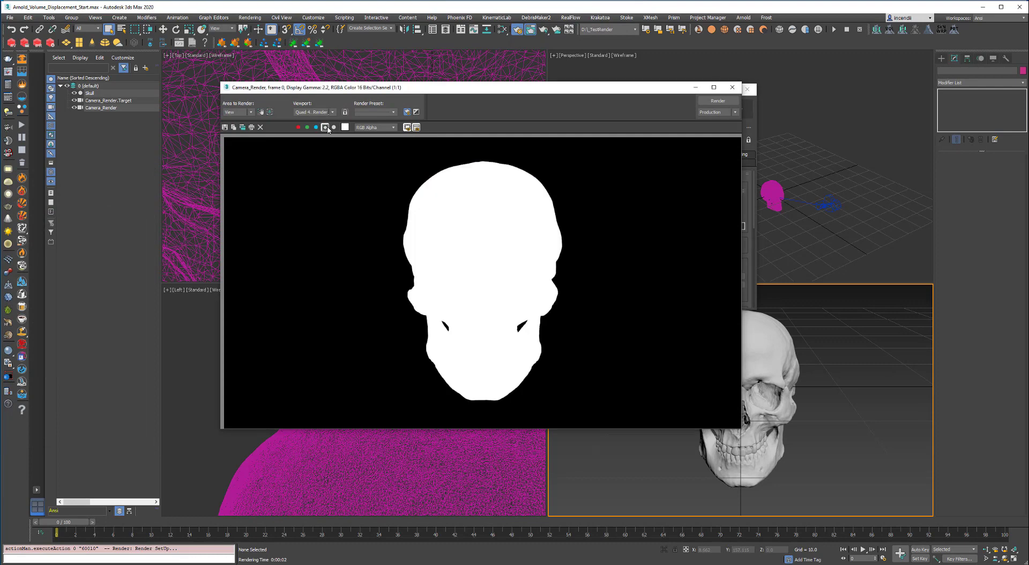
pyautogui.click(736, 90)
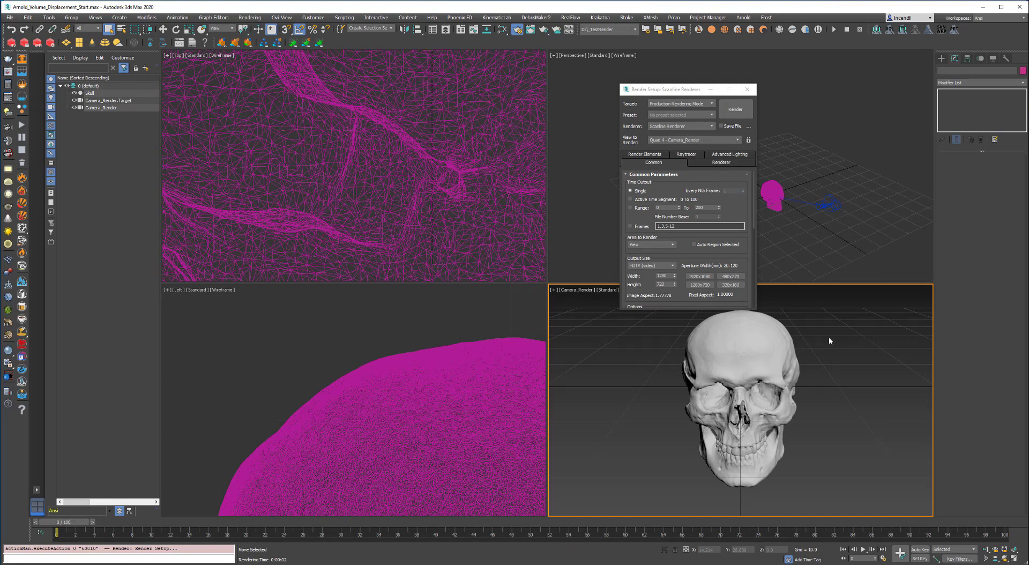
pyautogui.click(759, 354)
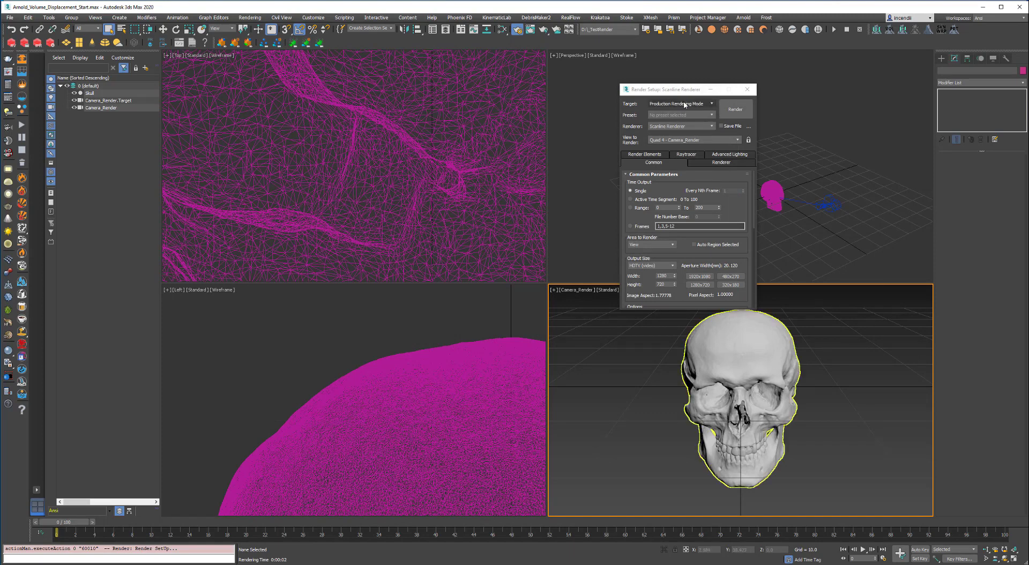
# Step: Change the production renderer to Arnold and close the render setup
pyautogui.click(688, 127)
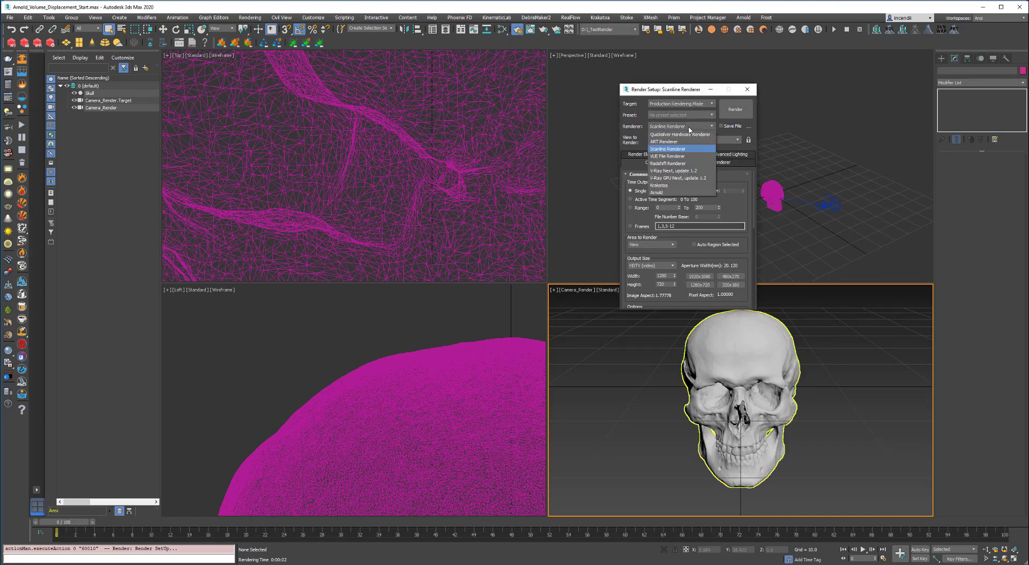
pyautogui.click(663, 193)
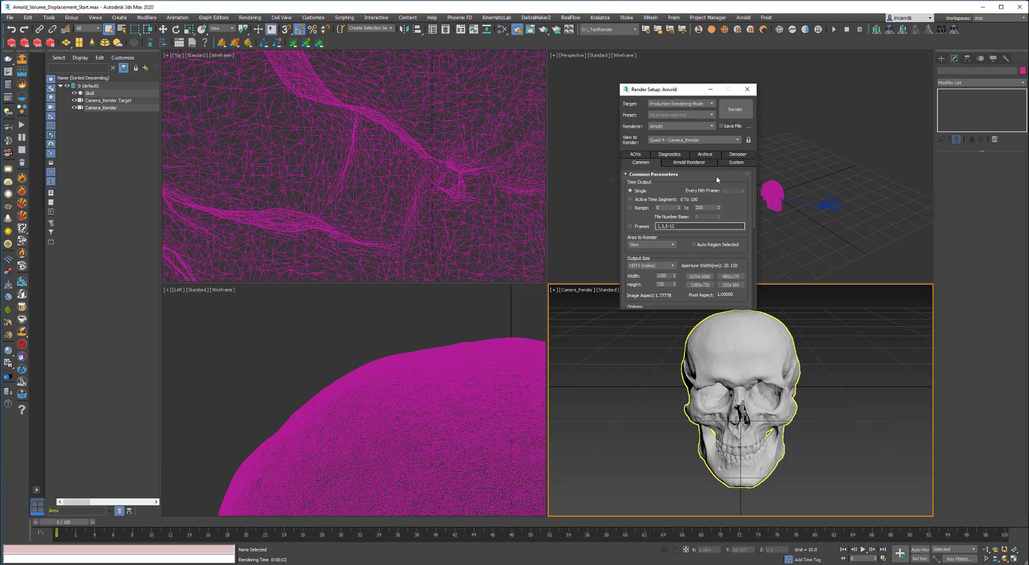
pyautogui.click(747, 89)
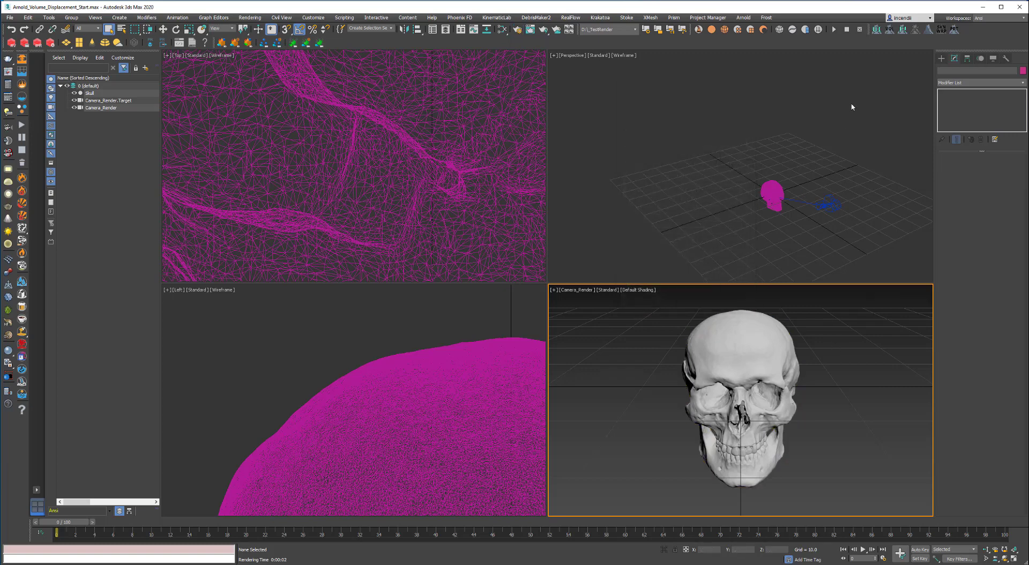
# Step: Create a targeted Arnold quad light in the Left view, above and in front of the skull, aimed at it from about 62.5 units
pyautogui.click(941, 58)
pyautogui.click(959, 69)
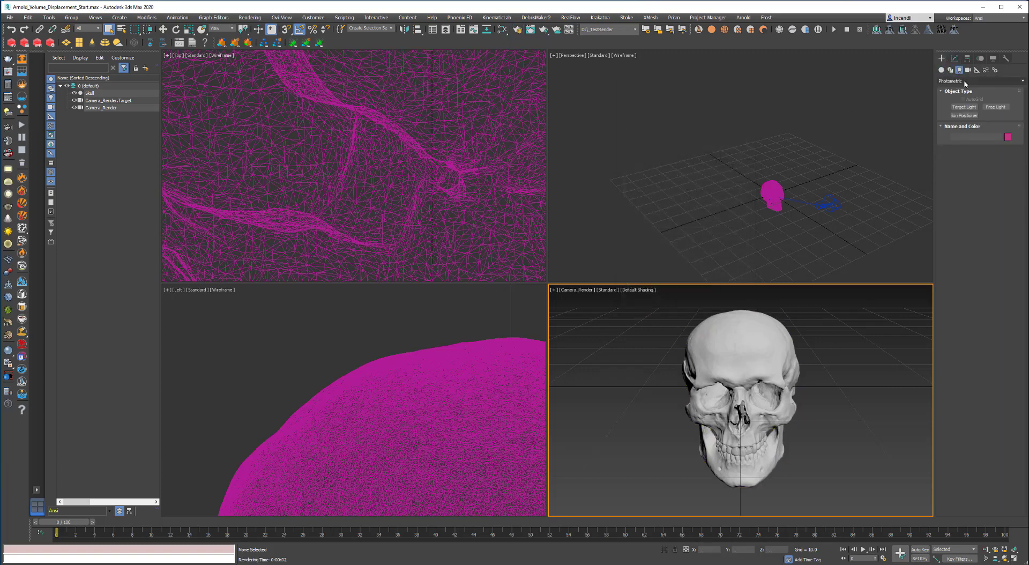
pyautogui.click(964, 83)
pyautogui.click(959, 96)
pyautogui.click(964, 106)
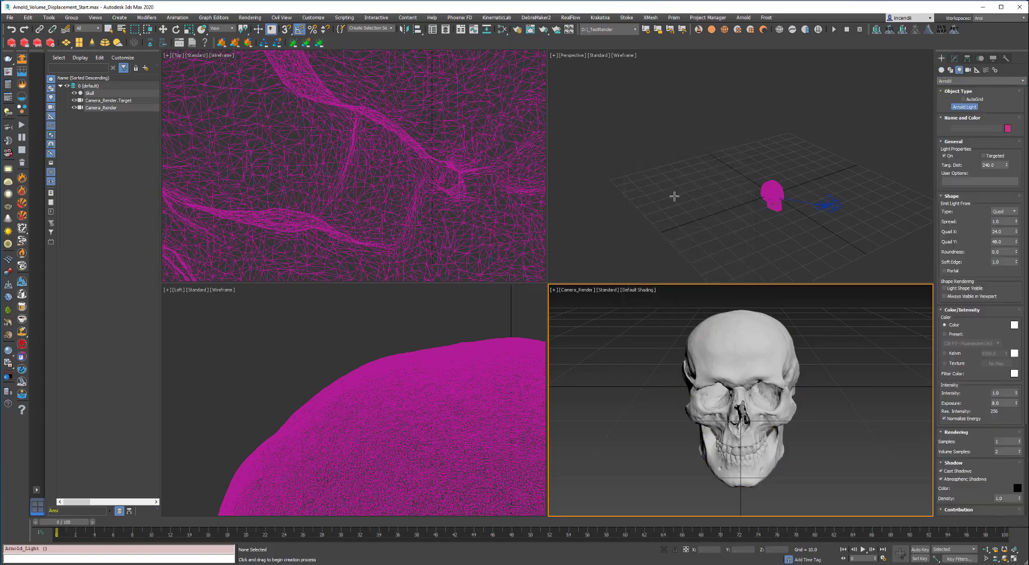
pyautogui.scroll(-12, 321, 181)
pyautogui.middleClick(365, 378)
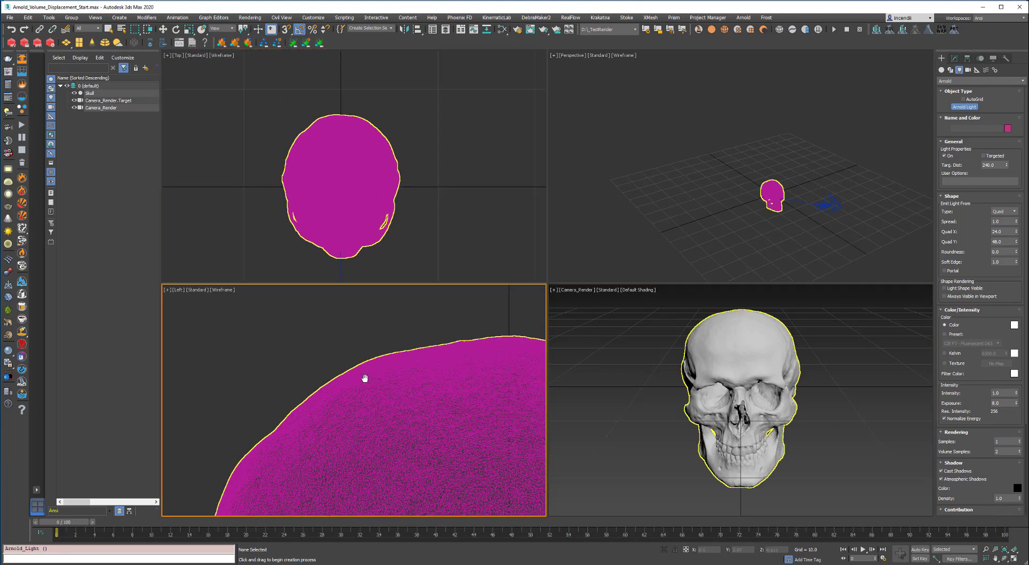
pyautogui.scroll(-10, 365, 378)
pyautogui.moveTo(393, 332); pyautogui.dragTo(349, 447)
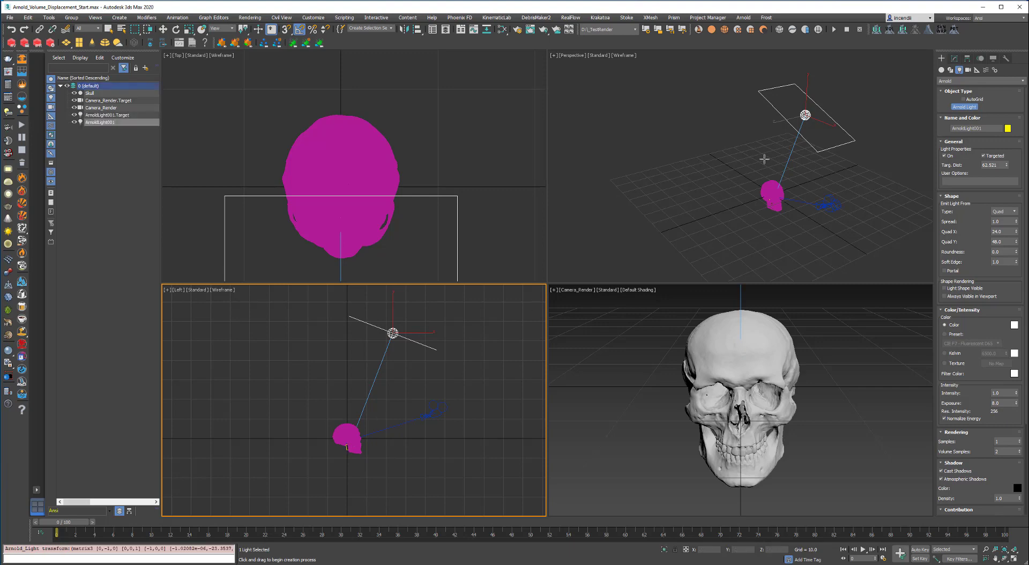
# Step: Move the Arnold light sideways along X to about -27, keeping its target on the skull
pyautogui.moveTo(807, 138); pyautogui.dragTo(783, 165, button='middle')
pyautogui.press('w')
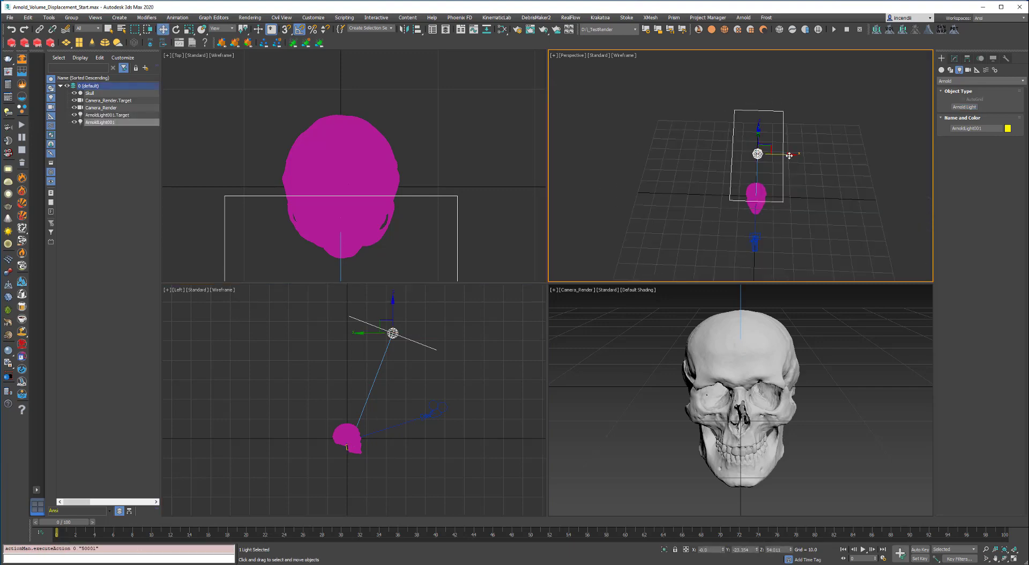
pyautogui.moveTo(783, 158); pyautogui.dragTo(728, 154)
# Step: Set the Arnold light's Quad X and Quad Y sizes to 50
pyautogui.click(954, 58)
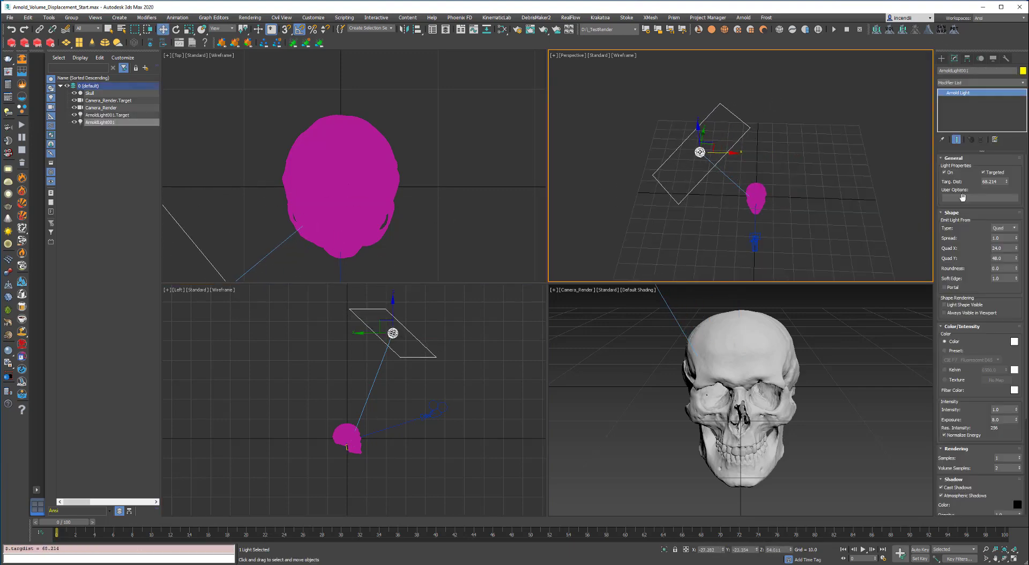
pyautogui.click(1010, 247)
pyautogui.write('50')
pyautogui.press('Tab')
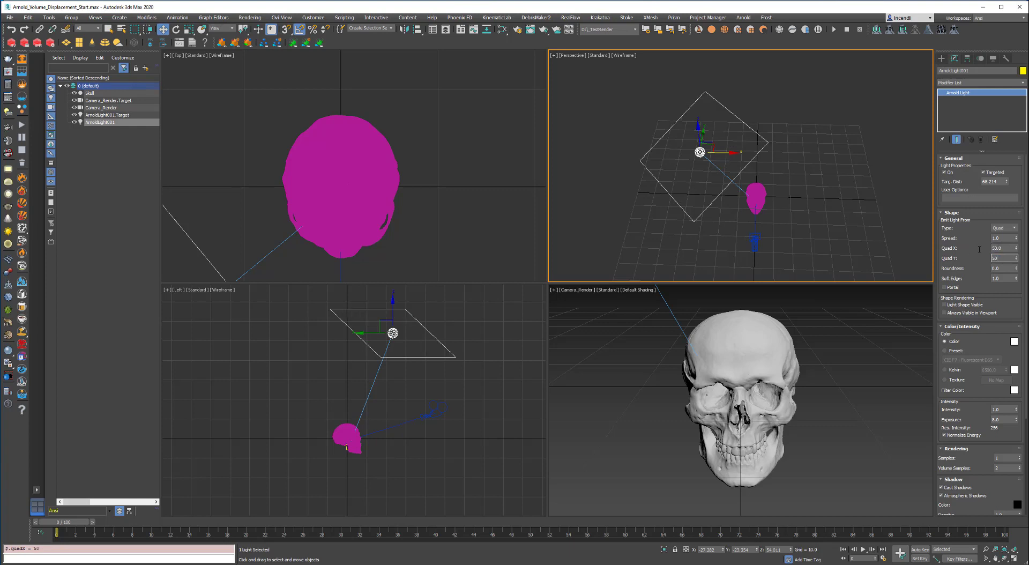
pyautogui.press('Return')
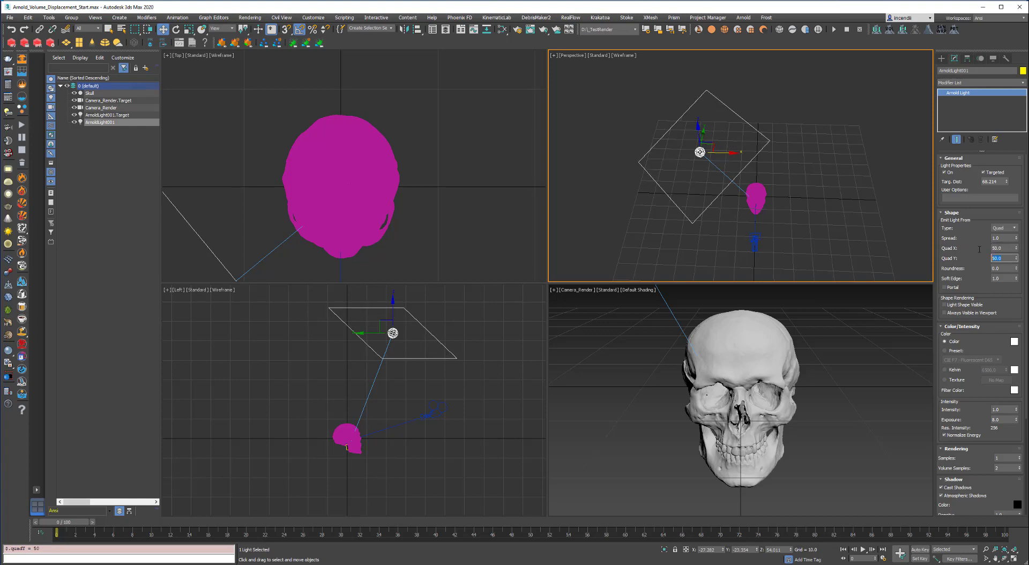
# Step: Set the Arnold light's intensity to 500
pyautogui.click(1013, 298)
pyautogui.scroll(-4, 989, 361)
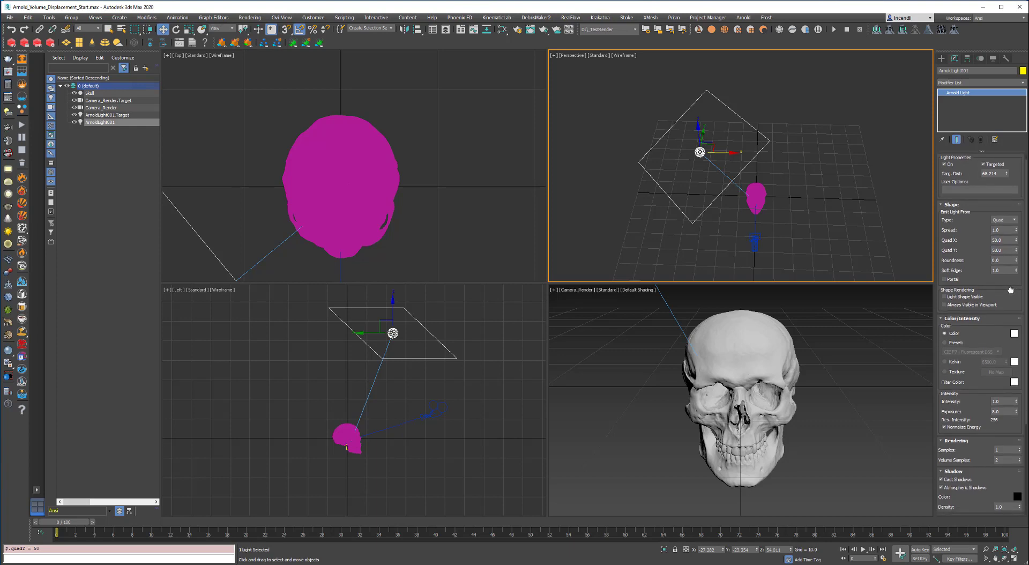
pyautogui.doubleClick(1000, 374)
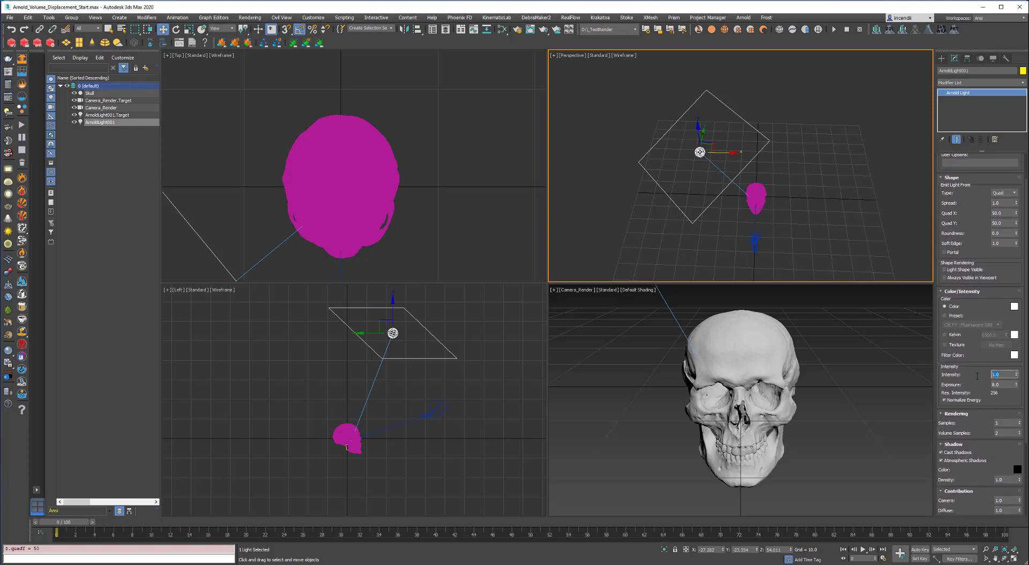
pyautogui.write('500')
pyautogui.press('Return')
# Step: Open the material editor, test-render the lit skull from the Camera_Render view with Arnold and close the render
pyautogui.rightClick(868, 373)
pyautogui.click(778, 350)
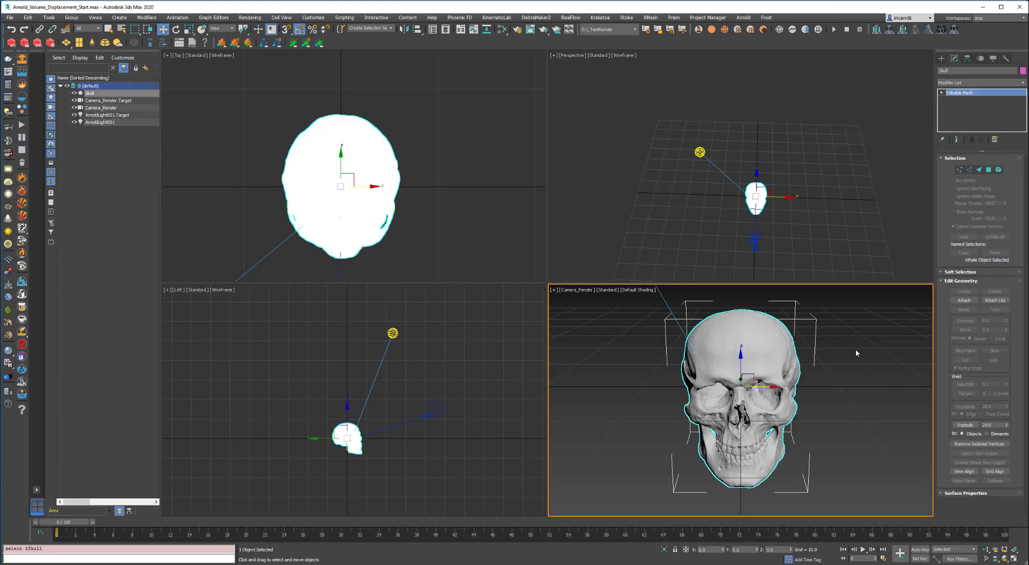
pyautogui.click(855, 349)
pyautogui.press('m')
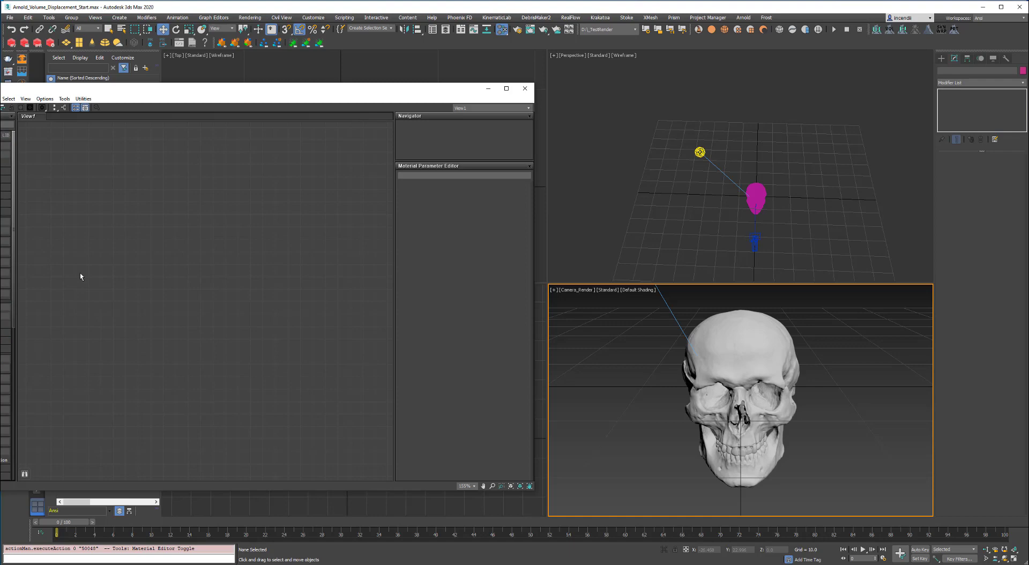
pyautogui.click(609, 366)
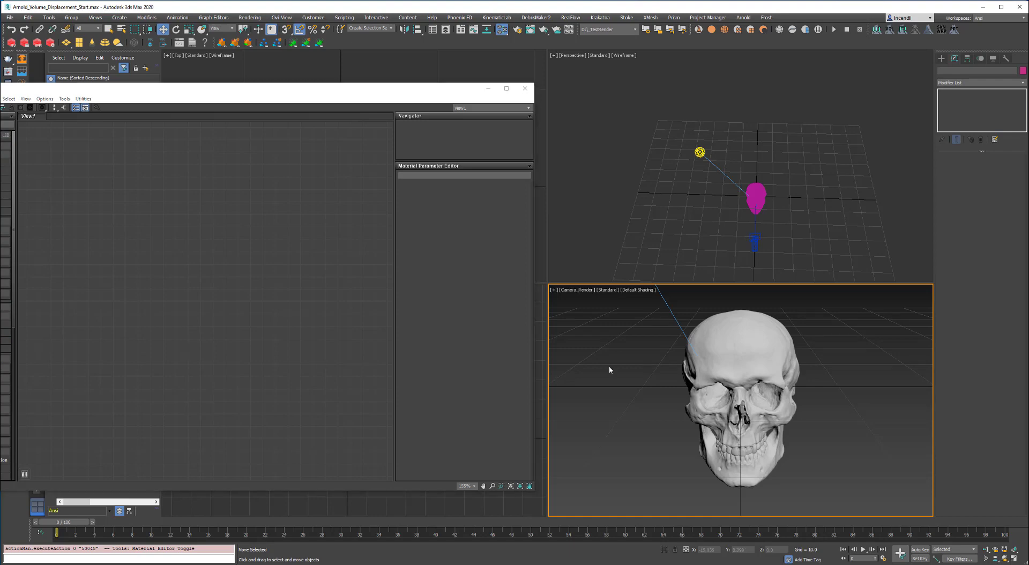
pyautogui.click(543, 30)
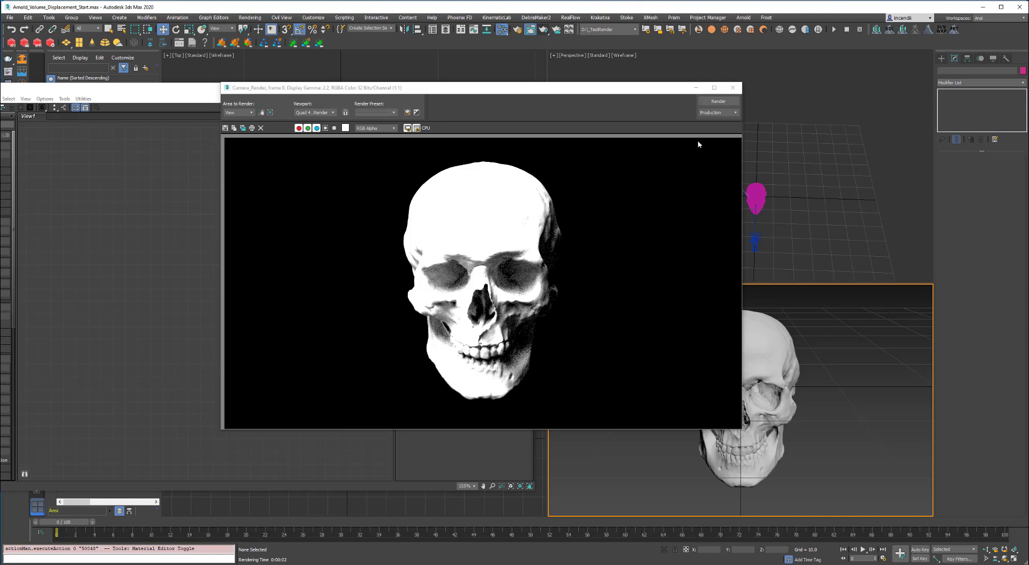
pyautogui.click(733, 89)
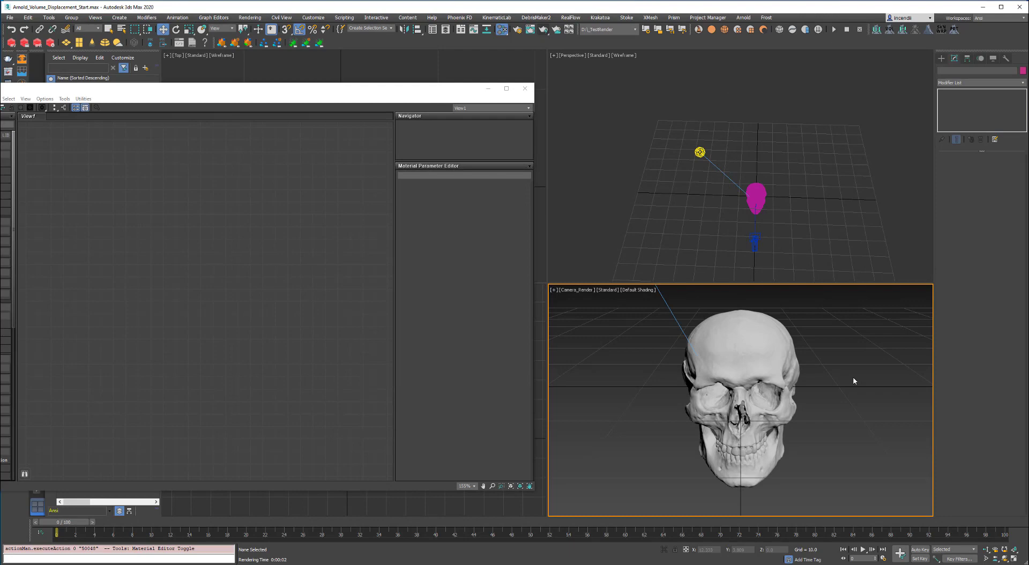
# Step: Add an Arnold Properties modifier to the skull and enable its Volume option
pyautogui.click(749, 340)
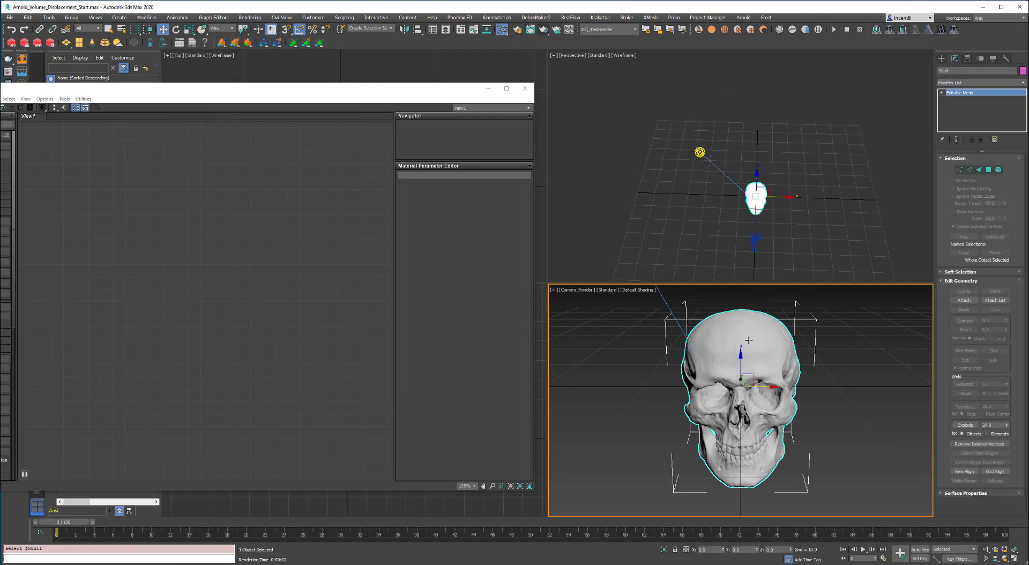
pyautogui.click(976, 83)
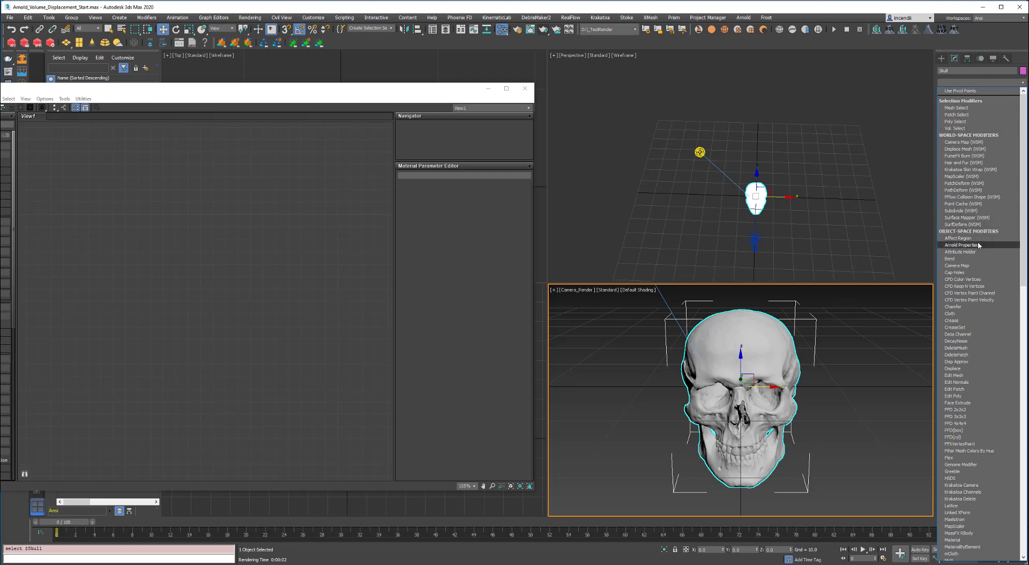
pyautogui.click(961, 244)
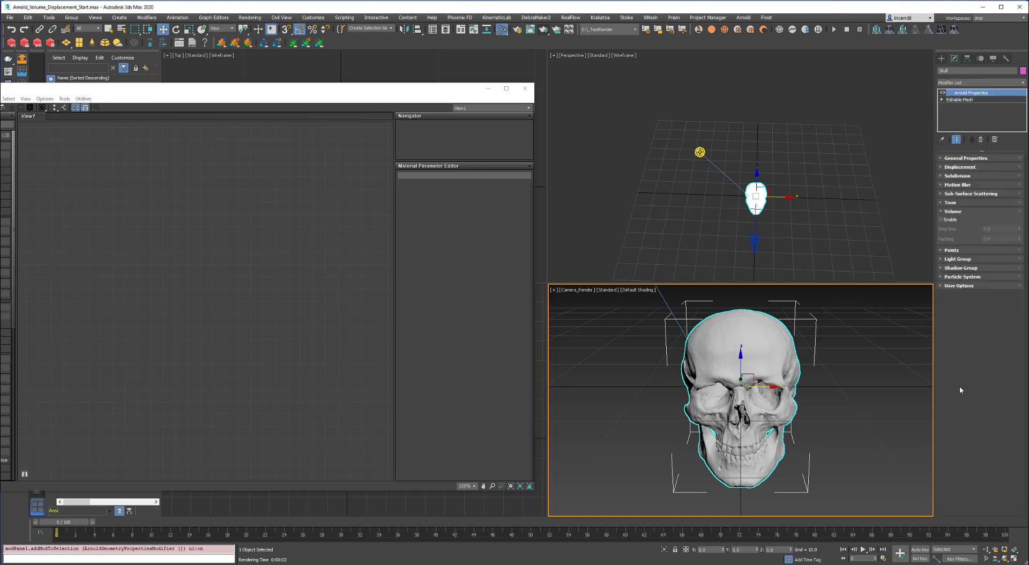
pyautogui.click(953, 211)
pyautogui.click(965, 158)
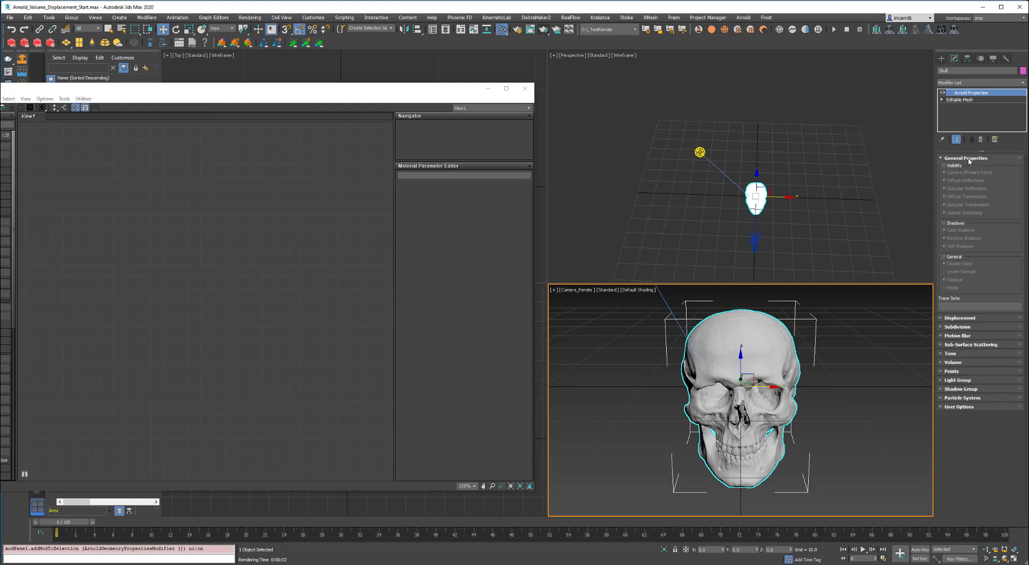
pyautogui.click(967, 159)
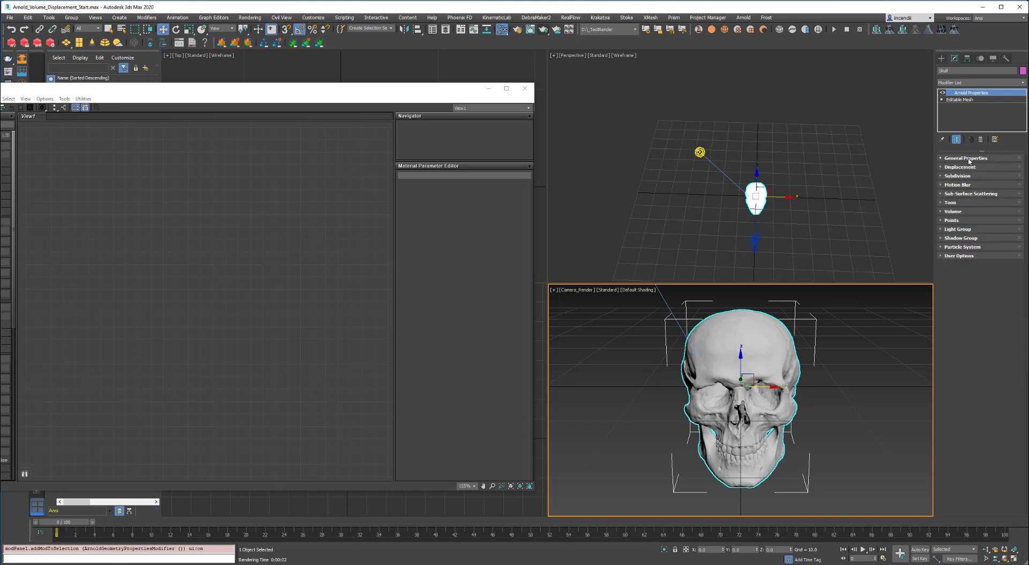
pyautogui.click(953, 211)
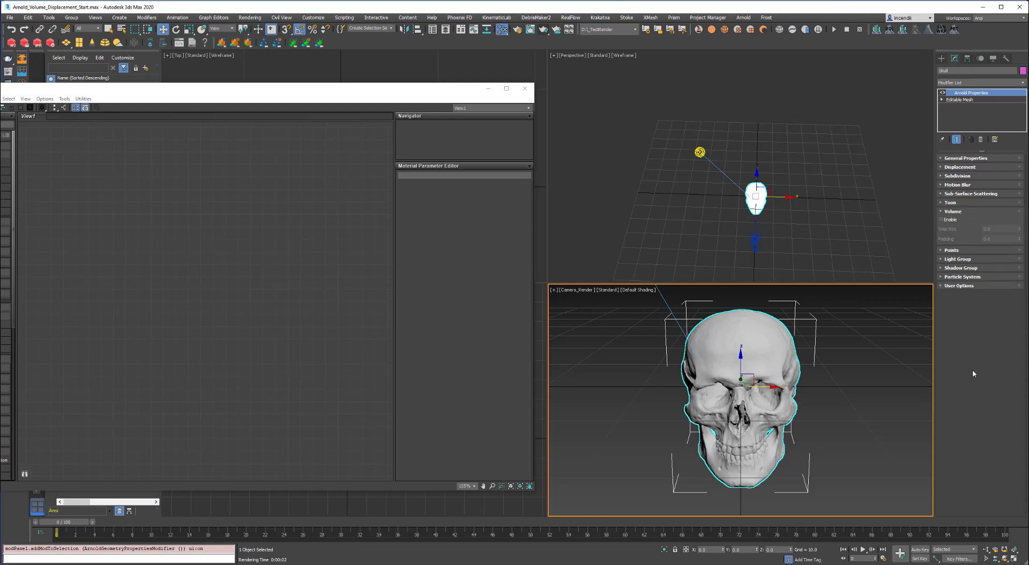
pyautogui.click(941, 220)
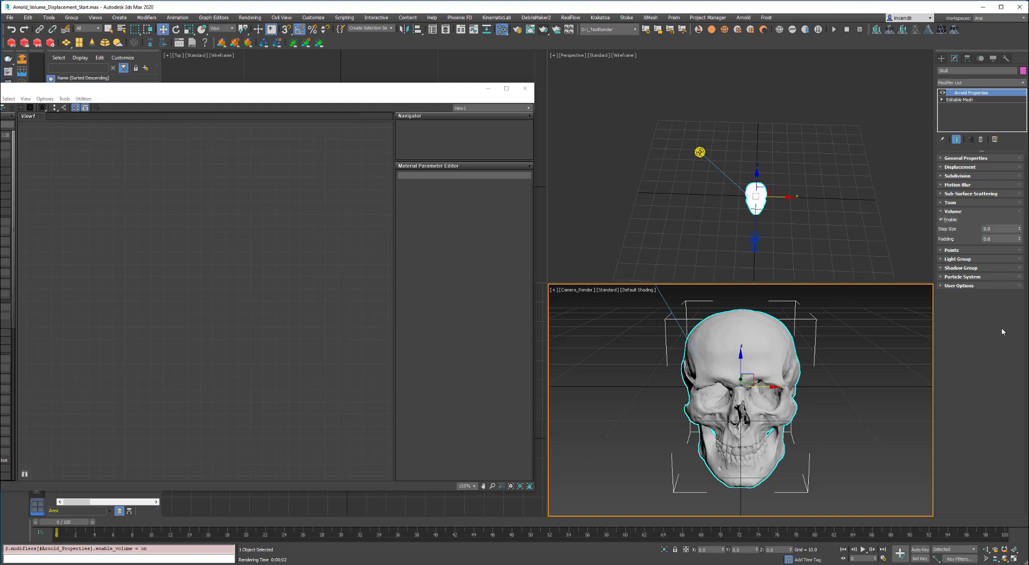
# Step: Set the skull's volume Step Size and Padding to 0.05 each and deselect the skull
pyautogui.click(995, 227)
pyautogui.write('5')
pyautogui.press('Tab')
pyautogui.write('0.05')
pyautogui.click(1001, 237)
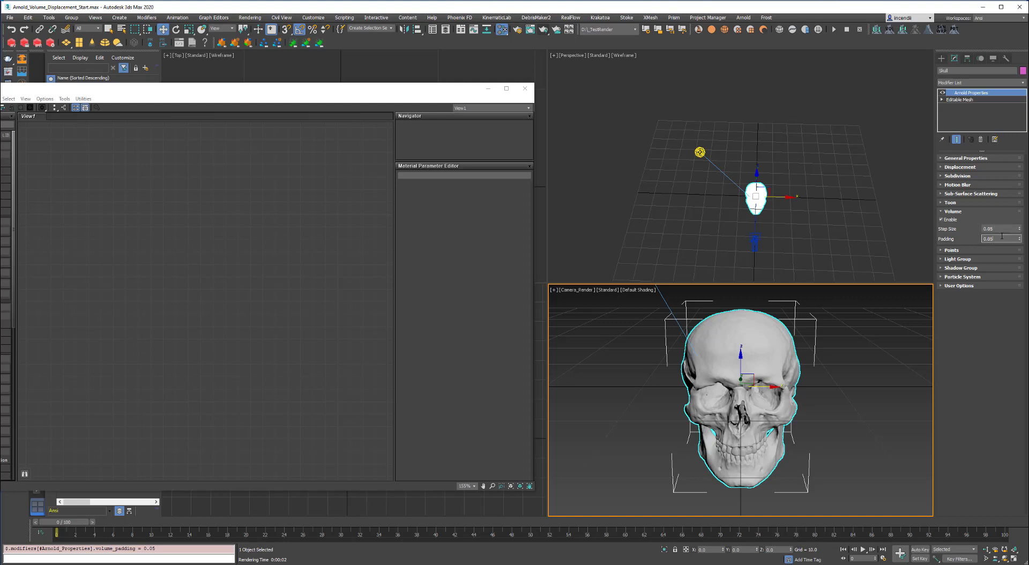
pyautogui.click(861, 333)
pyautogui.click(766, 344)
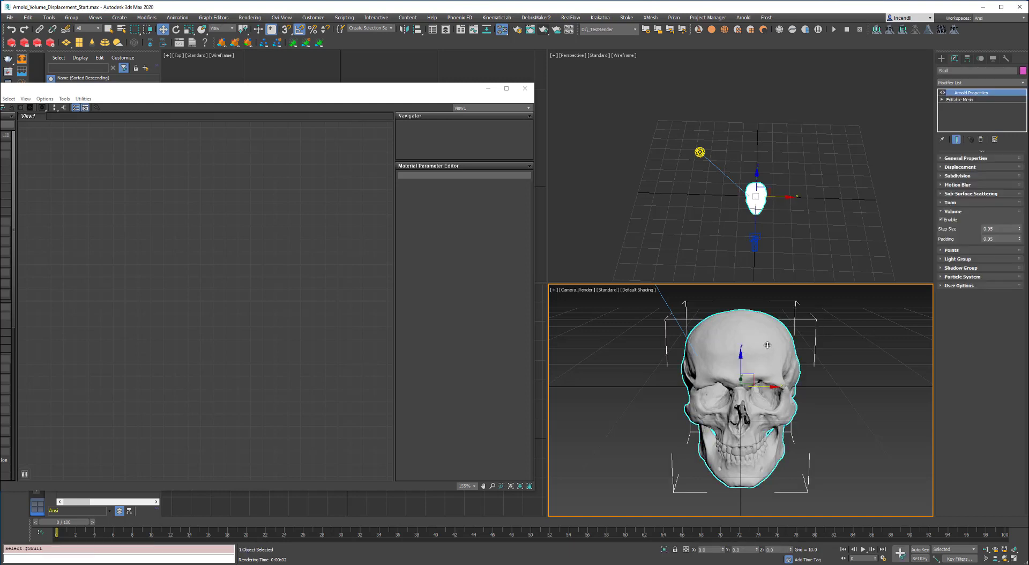
pyautogui.click(866, 336)
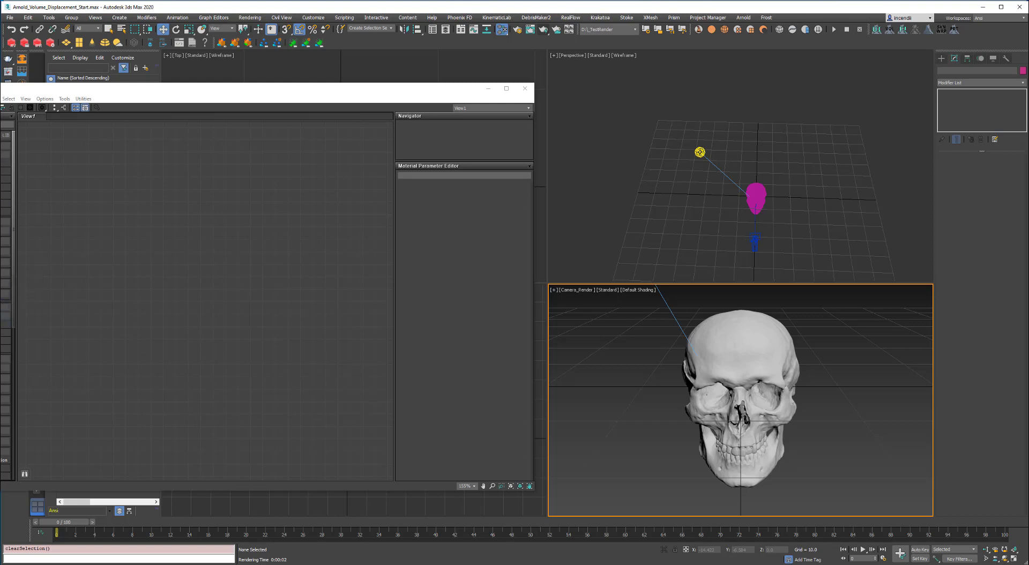
# Step: Create an Arnold Standard Volume material, assign it to the skull and show its parameters
pyautogui.scroll(-2, 3, 156)
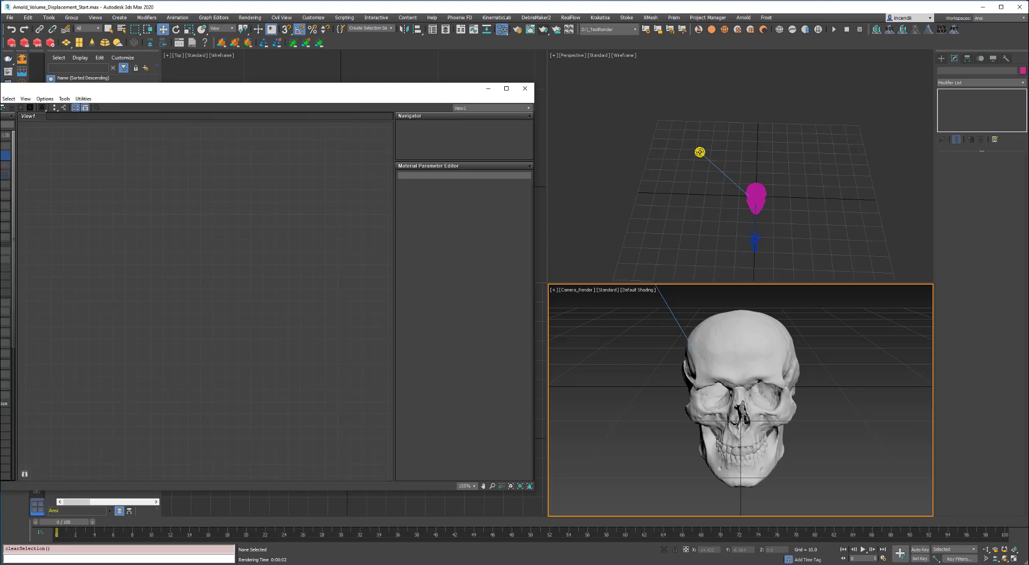
pyautogui.moveTo(4, 234); pyautogui.dragTo(257, 249)
pyautogui.moveTo(321, 324); pyautogui.dragTo(741, 349)
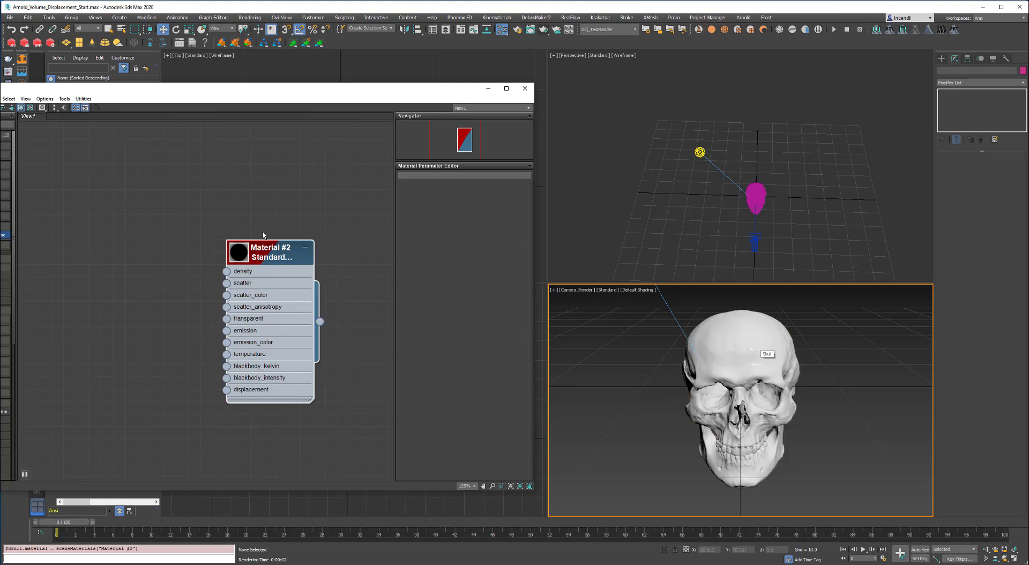
pyautogui.doubleClick(238, 251)
pyautogui.doubleClick(275, 314)
# Step: Render the volume skull from the Camera_Render view, inspect its alpha channel, return to colour and close the render
pyautogui.click(821, 343)
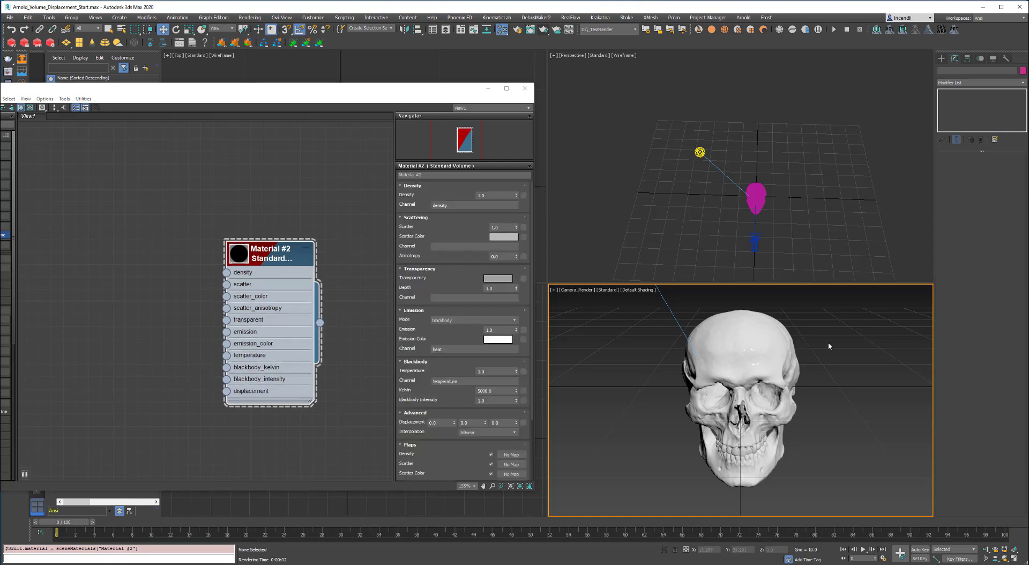
pyautogui.click(544, 30)
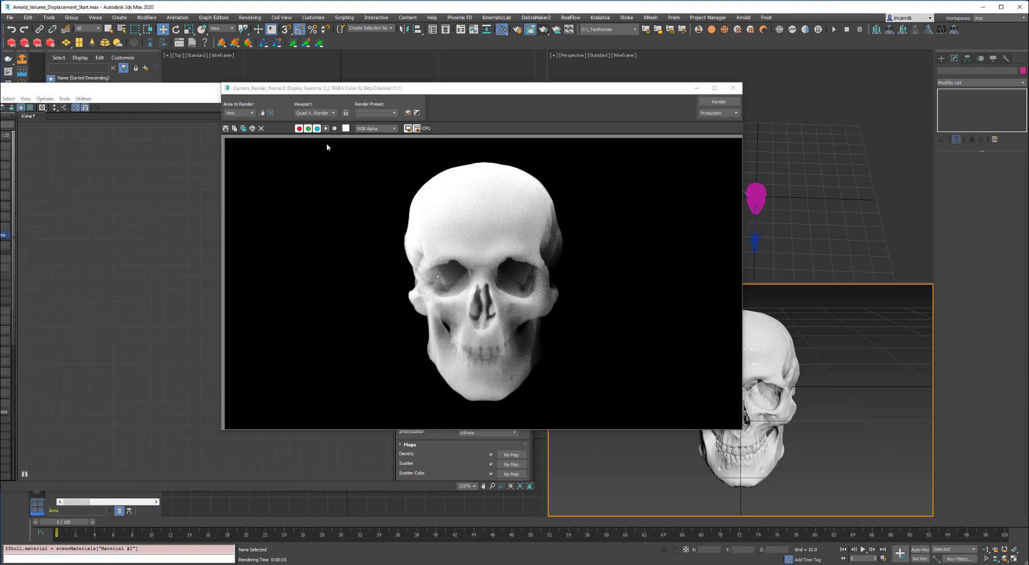
pyautogui.click(325, 129)
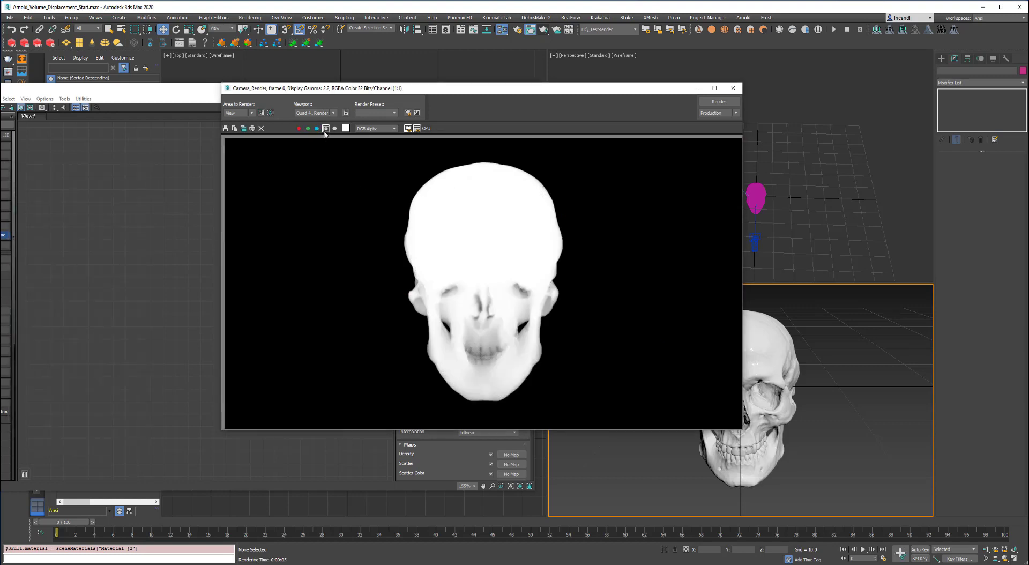
pyautogui.click(325, 129)
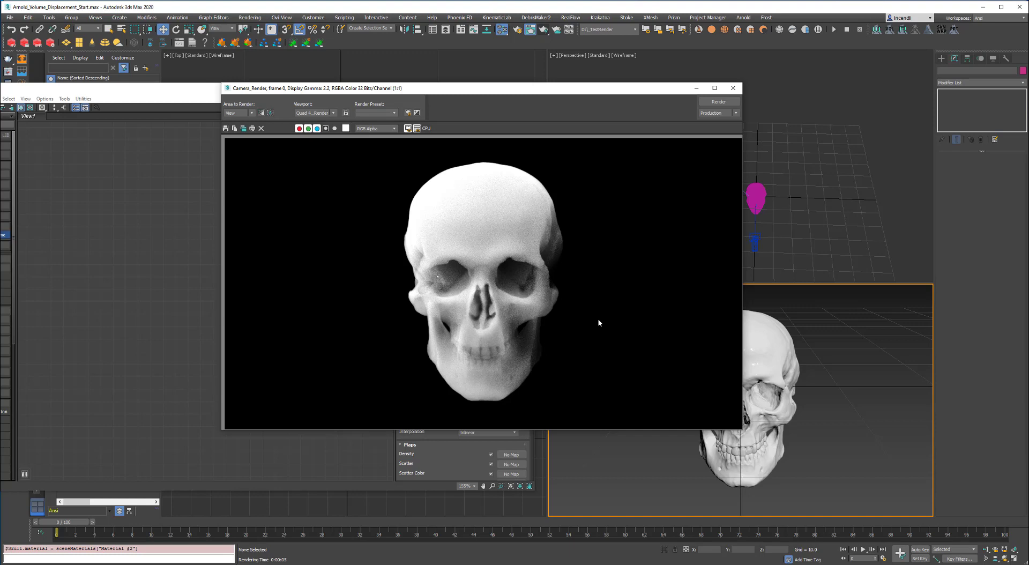
pyautogui.click(732, 89)
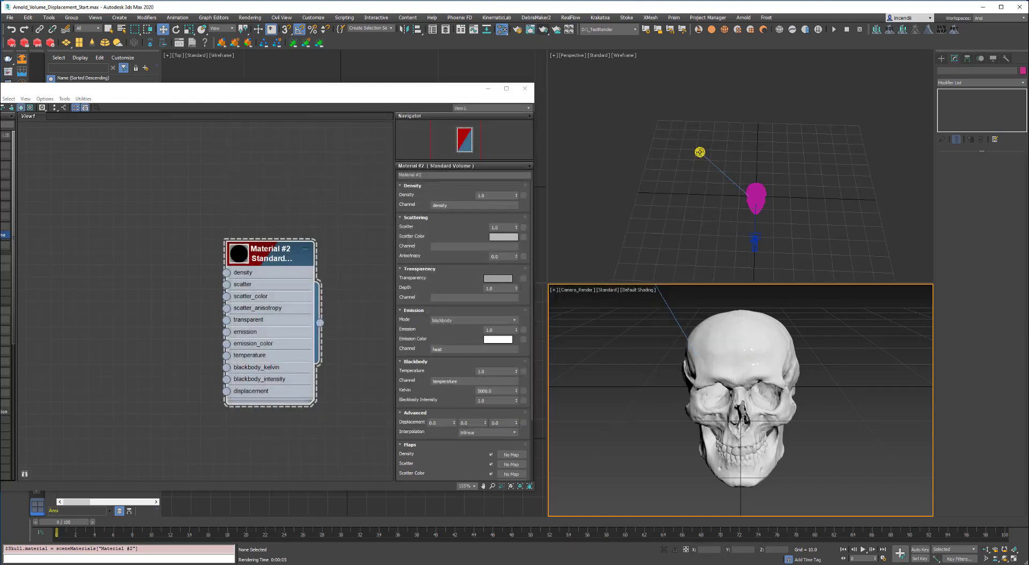
# Step: Switch to the Firefox browser and look through the artwork on the Volume Mesh page
pyautogui.hotkey('alt', 'Tab')
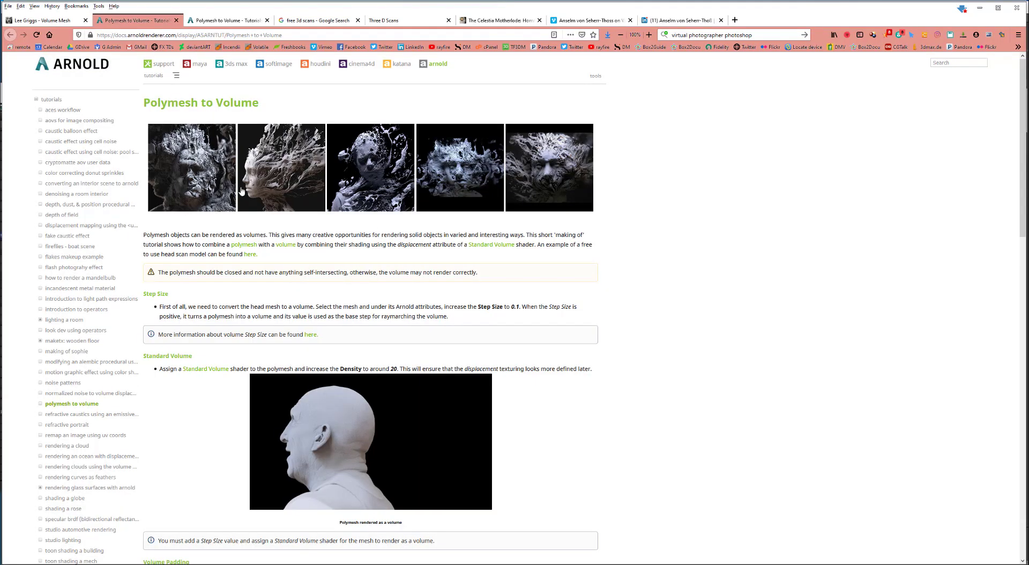
pyautogui.click(40, 21)
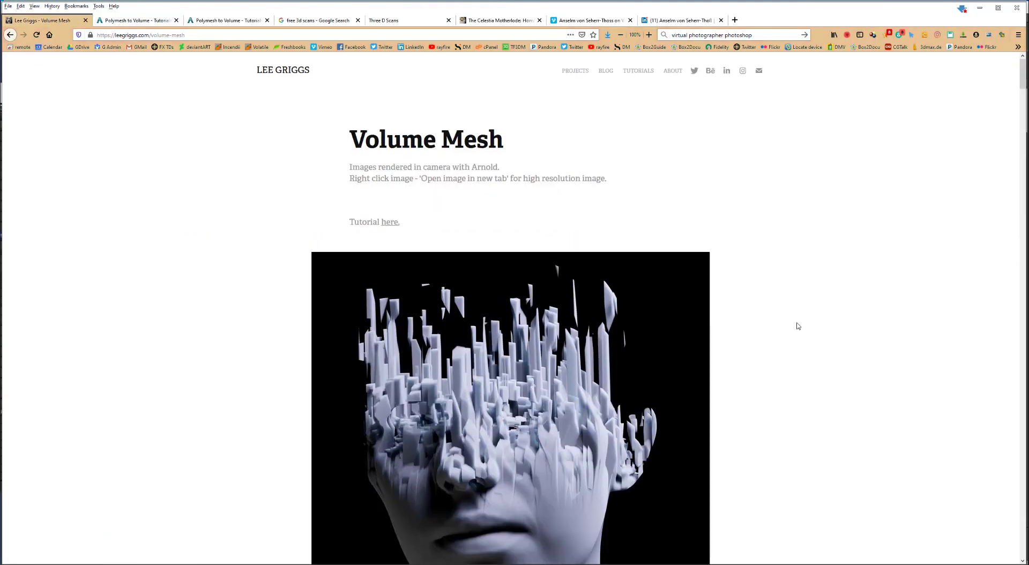
pyautogui.scroll(-10, 797, 333)
pyautogui.scroll(-15, 797, 333)
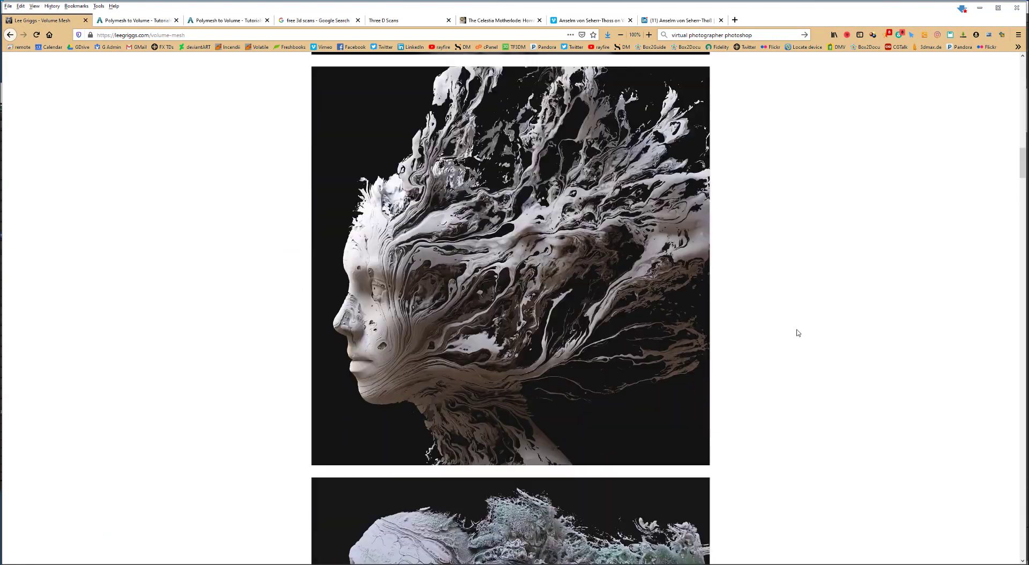
# Step: View more of the head sculpture artwork on the Volume Mesh page and minimise the browser
pyautogui.scroll(-1, 608, 328)
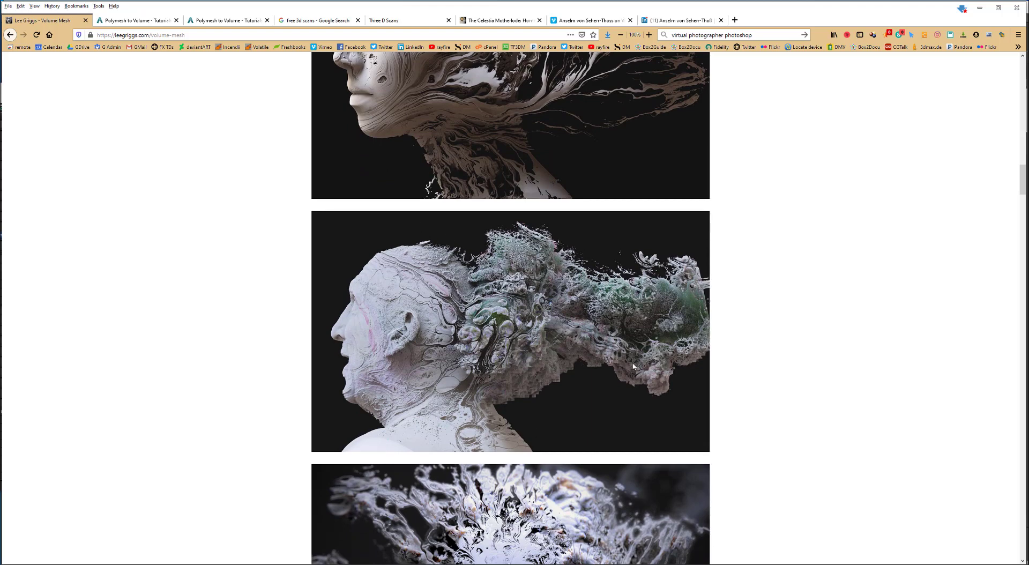
pyautogui.scroll(-4, 633, 366)
pyautogui.scroll(2, 617, 377)
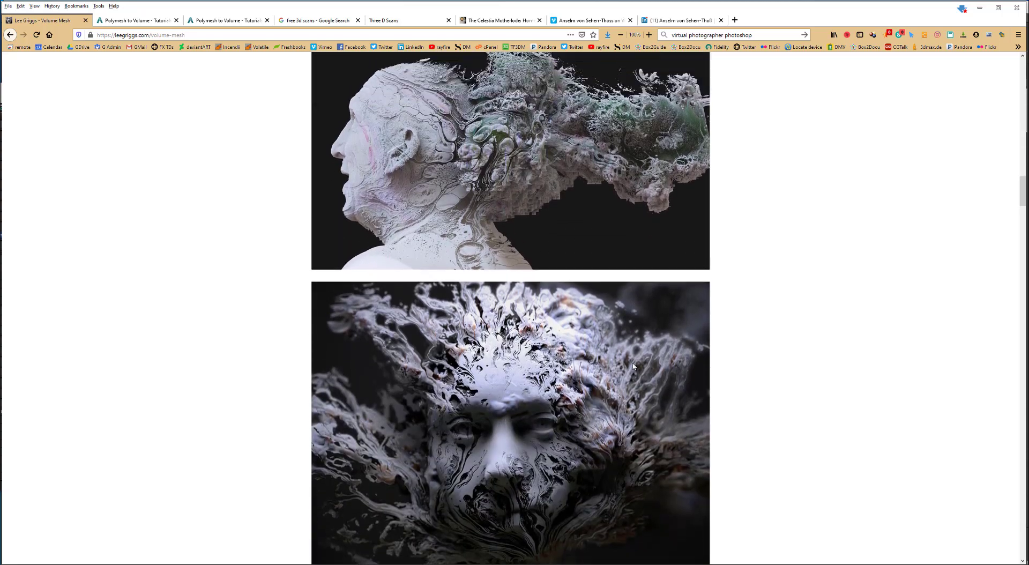
pyautogui.click(980, 8)
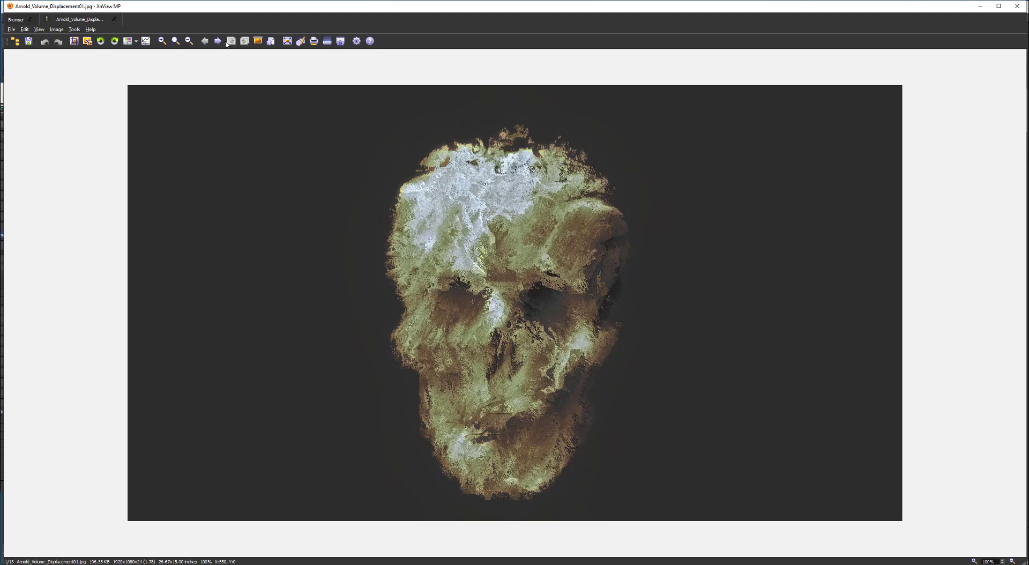
# Step: Look through the reference skull renders from Arnold_Volume_Displacement01.jpg to Arnold_Volume_Displacement06.jpg and return to 3ds Max
pyautogui.click(218, 41)
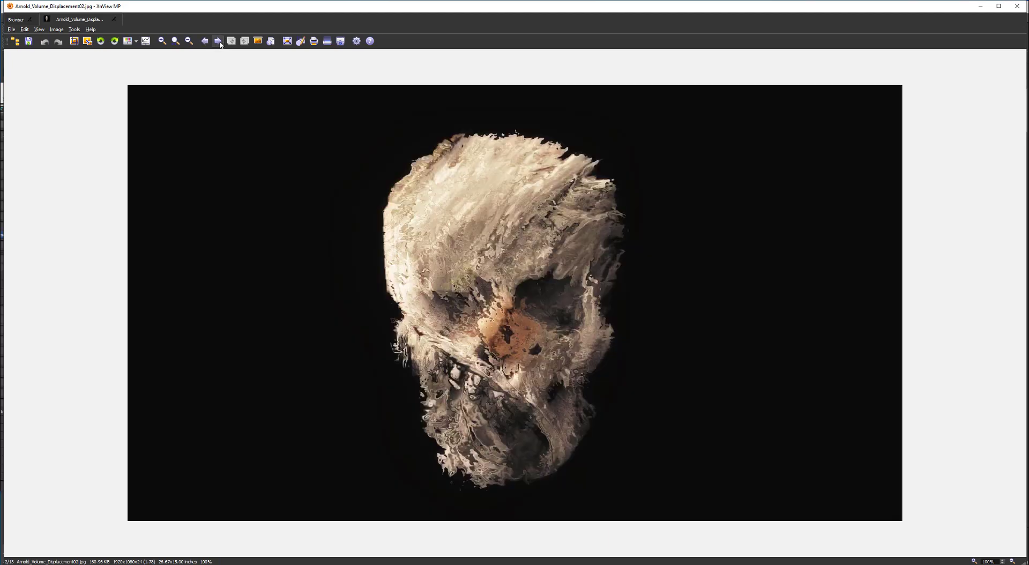
pyautogui.click(218, 41)
pyautogui.click(218, 41)
pyautogui.click(218, 41)
pyautogui.click(218, 41)
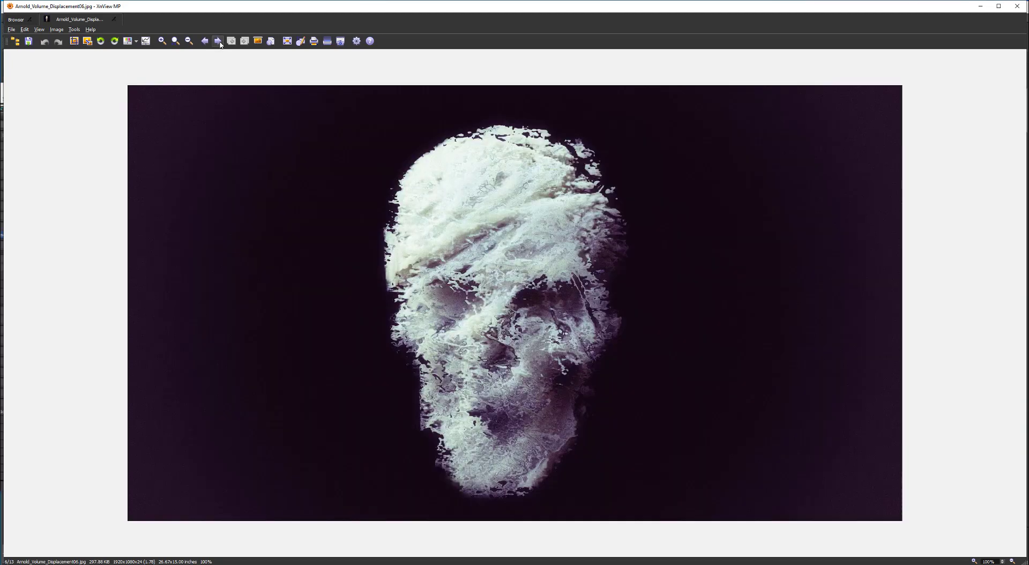
pyautogui.click(981, 7)
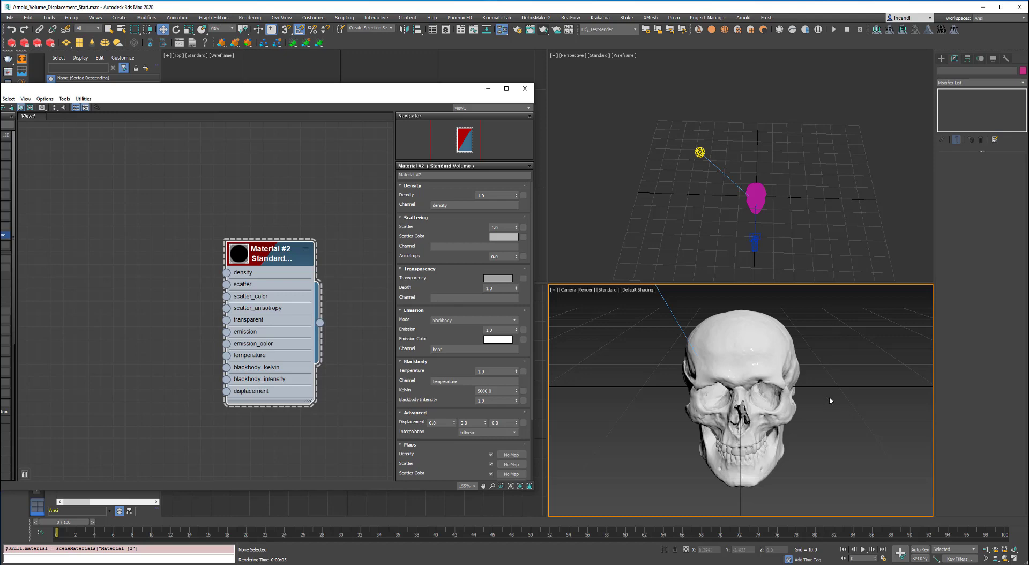
# Step: Set the Standard Volume material's Density to 50
pyautogui.moveTo(416, 290); pyautogui.dragTo(417, 474)
pyautogui.click(498, 195)
pyautogui.write('50')
pyautogui.press('Return')
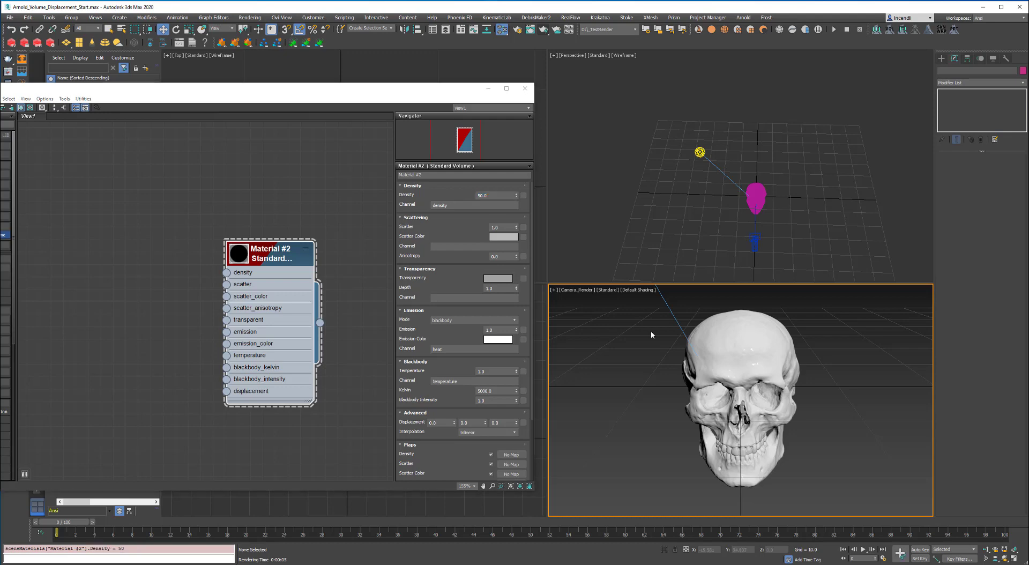
# Step: Render the denser skull from the Camera_Render view, inspect its alpha channel, return to colour and close the render
pyautogui.click(543, 31)
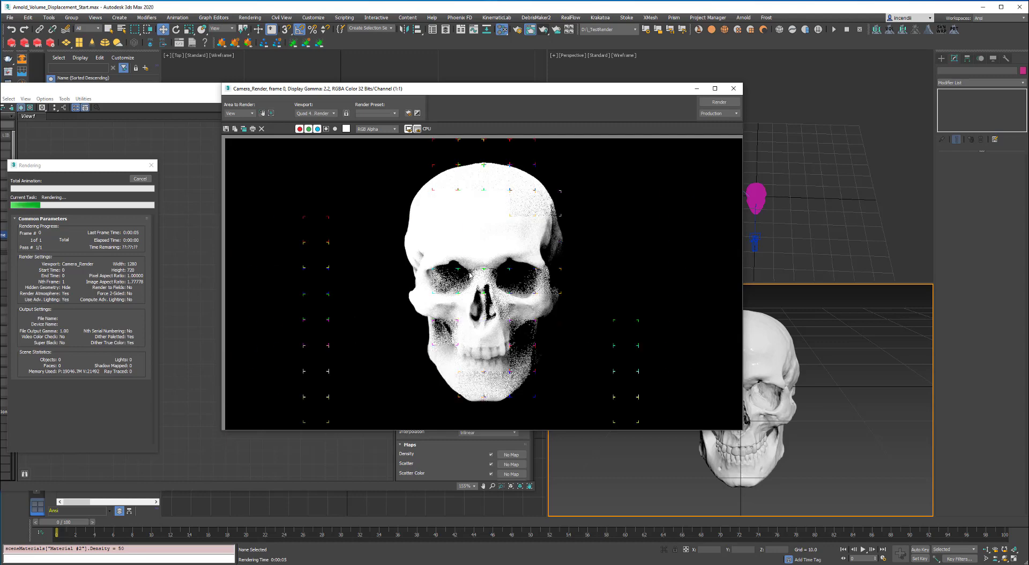
pyautogui.click(325, 128)
pyautogui.click(325, 129)
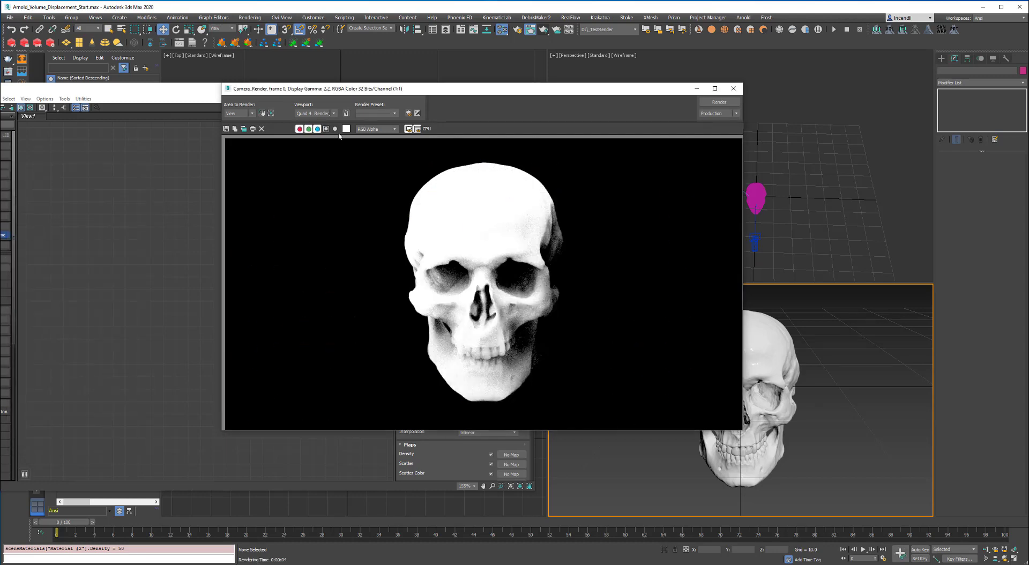
pyautogui.click(734, 90)
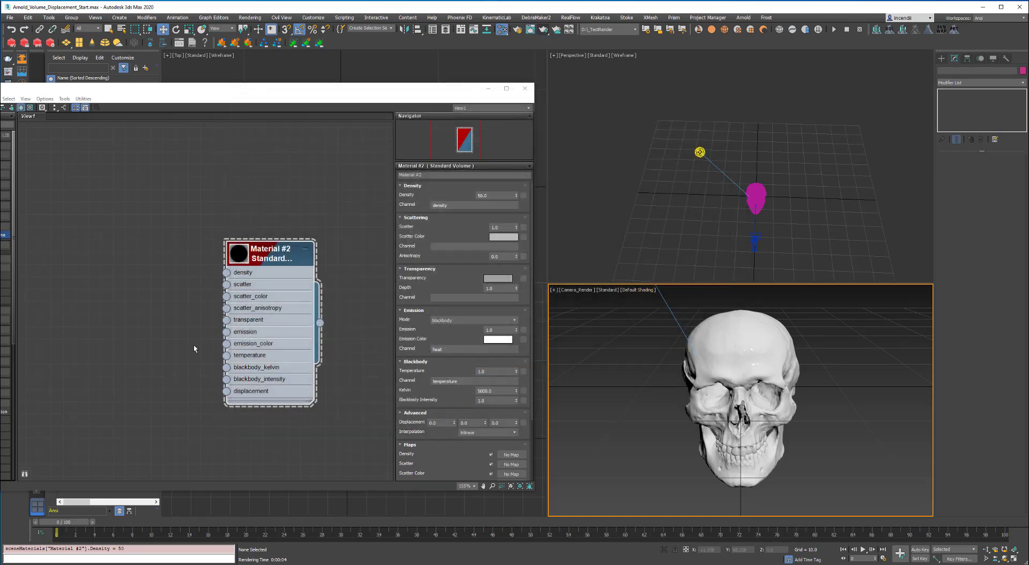
# Step: Bring the Slate Material Editor fully into view and look through the available Arnold texture and general maps
pyautogui.moveTo(226, 391); pyautogui.dragTo(91, 329)
pyautogui.click(101, 309)
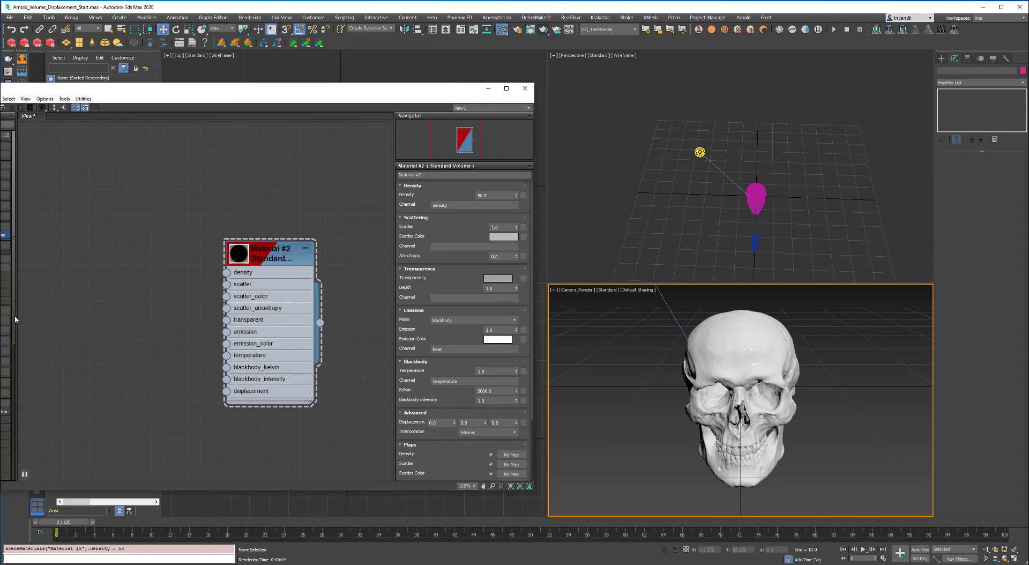
pyautogui.moveTo(81, 89); pyautogui.dragTo(317, 77)
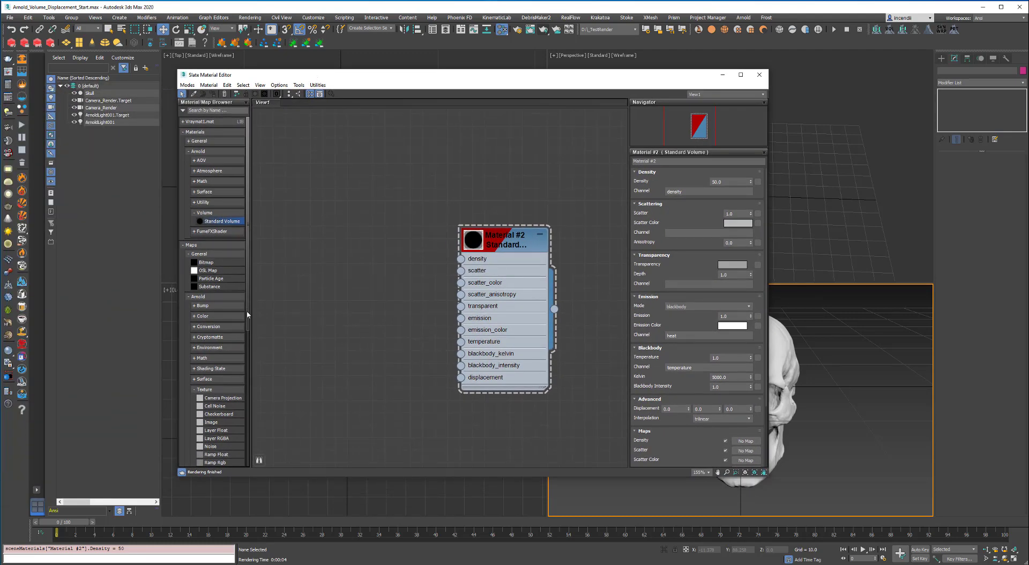
pyautogui.moveTo(248, 315); pyautogui.dragTo(250, 346)
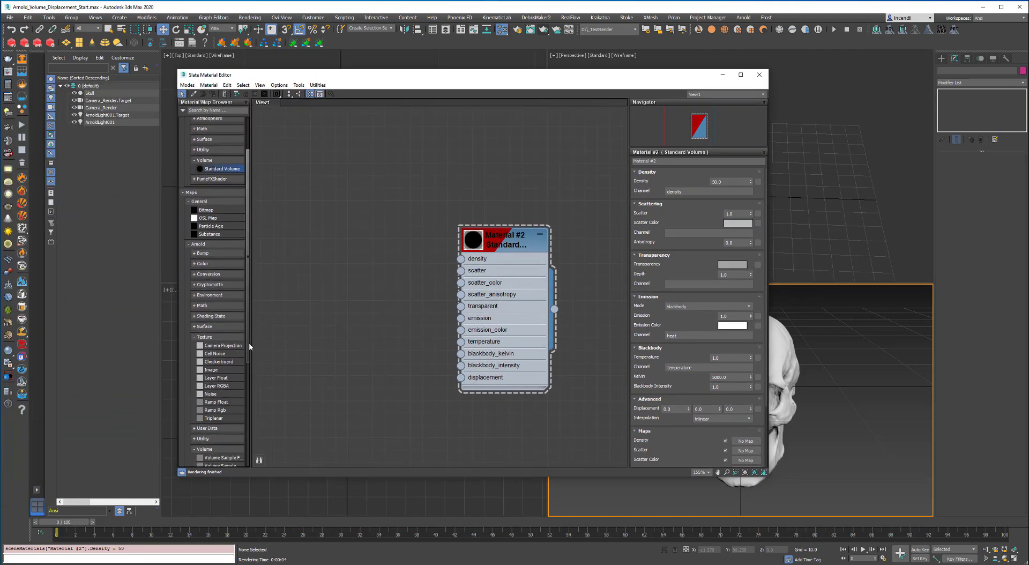
pyautogui.click(218, 369)
pyautogui.scroll(2, 334, 267)
pyautogui.scroll(-3, 369, 217)
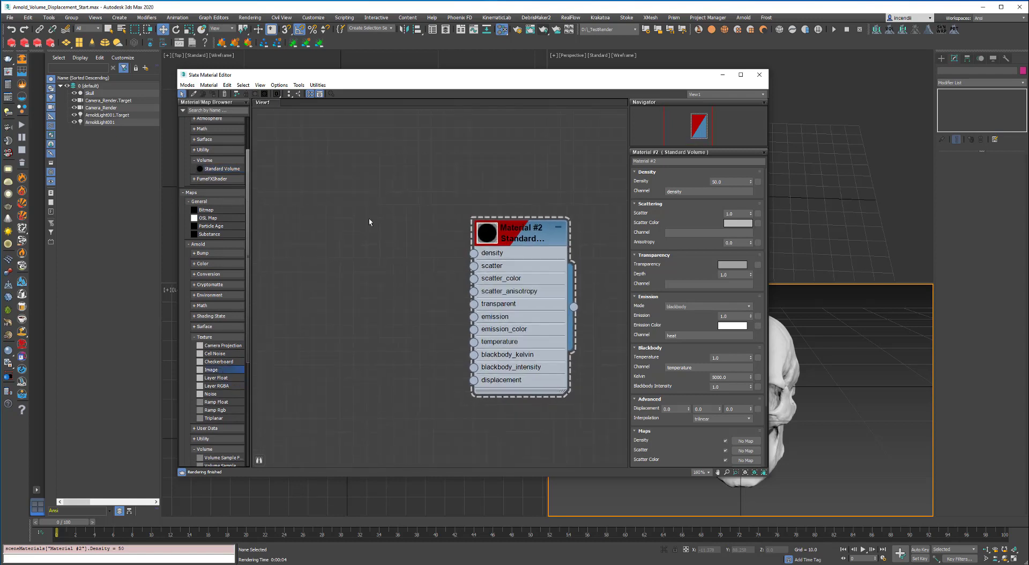
pyautogui.moveTo(249, 256); pyautogui.dragTo(256, 183)
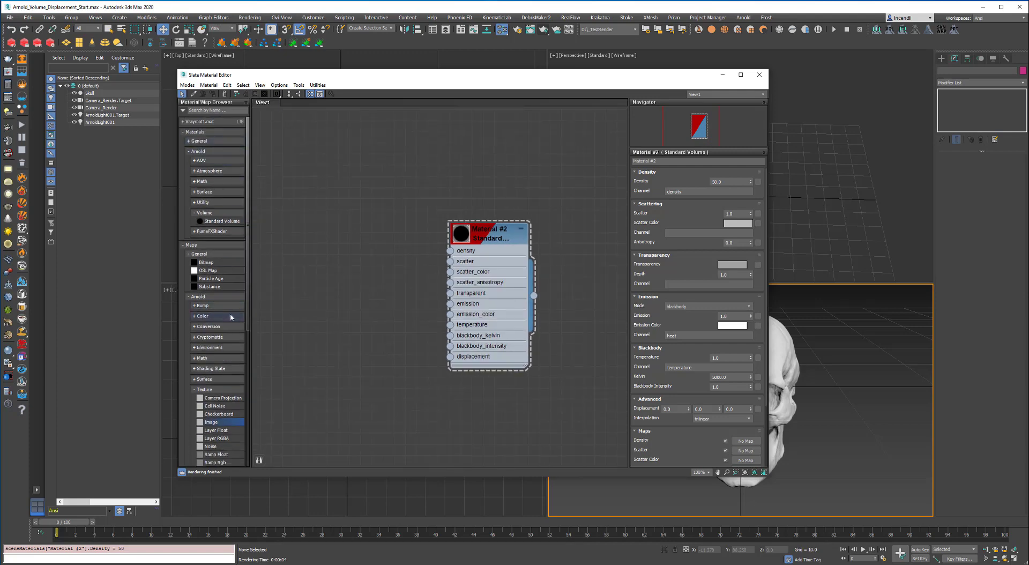
# Step: Add a Bitmap map to the node view and preview WaterFoam0001_18_M.jpg from the desktop's Arnold_Volume_Displacement folder
pyautogui.moveTo(210, 262); pyautogui.dragTo(355, 300)
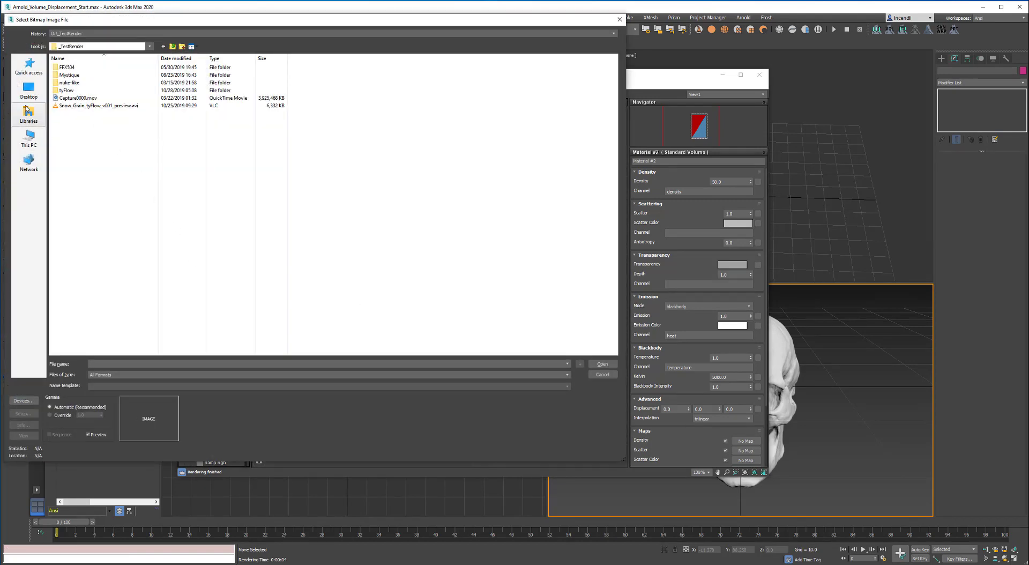
pyautogui.click(29, 88)
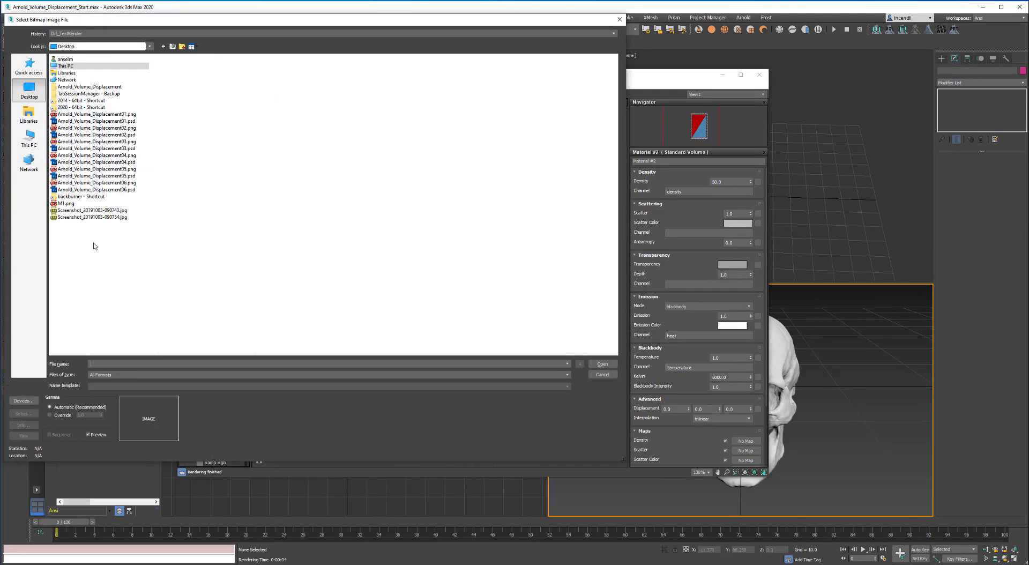
pyautogui.doubleClick(88, 87)
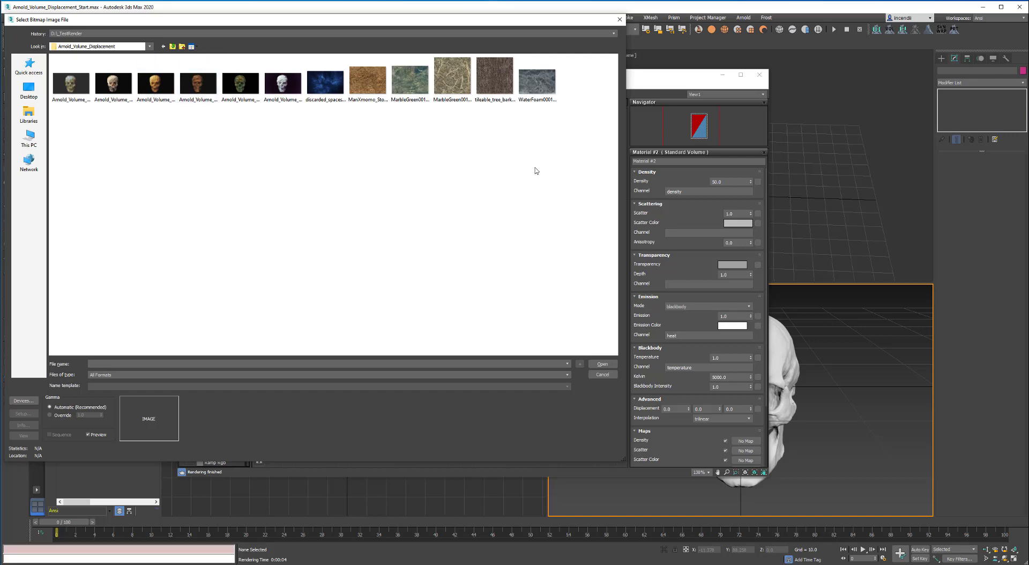
pyautogui.click(533, 86)
pyautogui.click(27, 435)
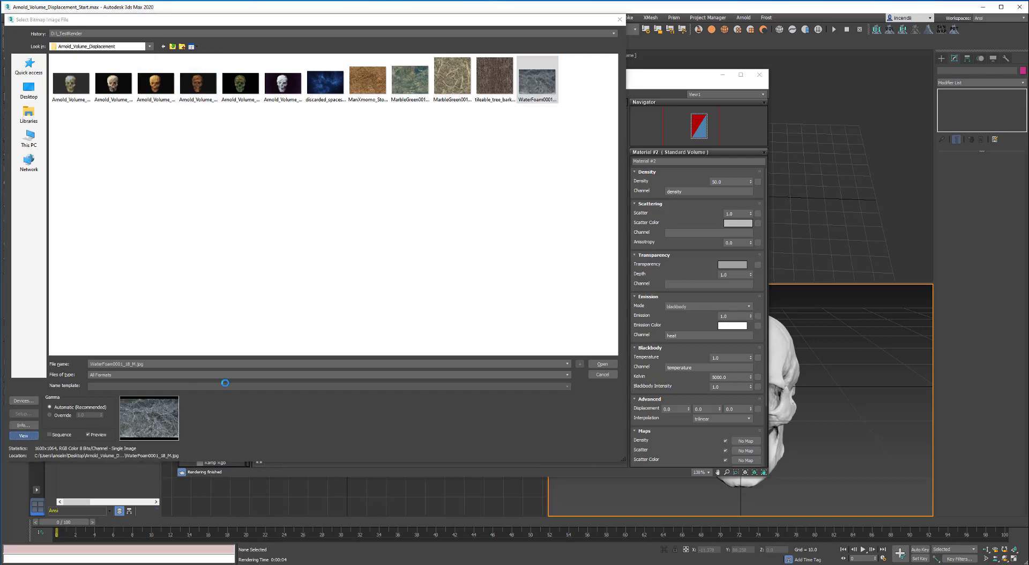
pyautogui.moveTo(589, 77); pyautogui.dragTo(553, 69)
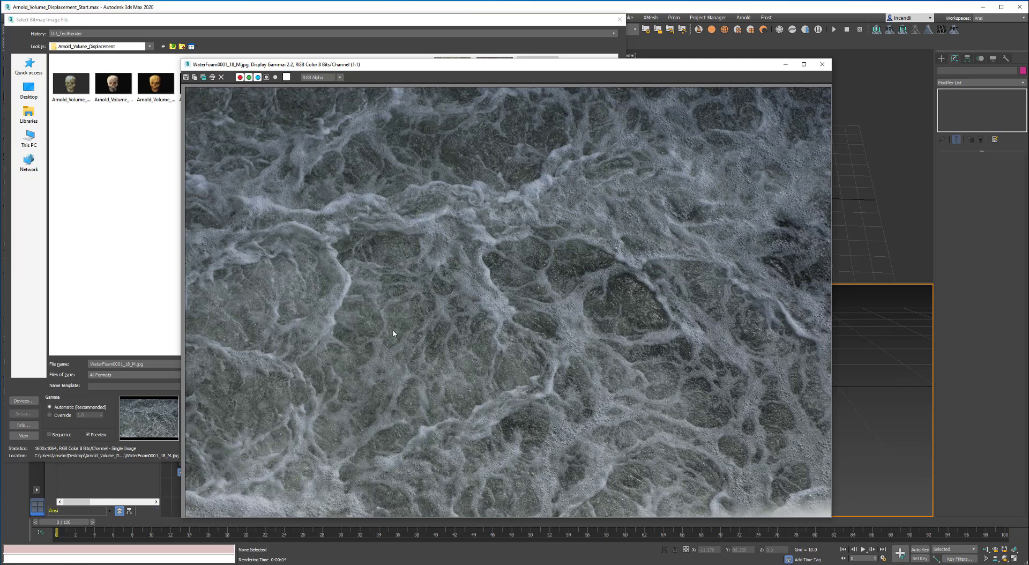
pyautogui.click(822, 65)
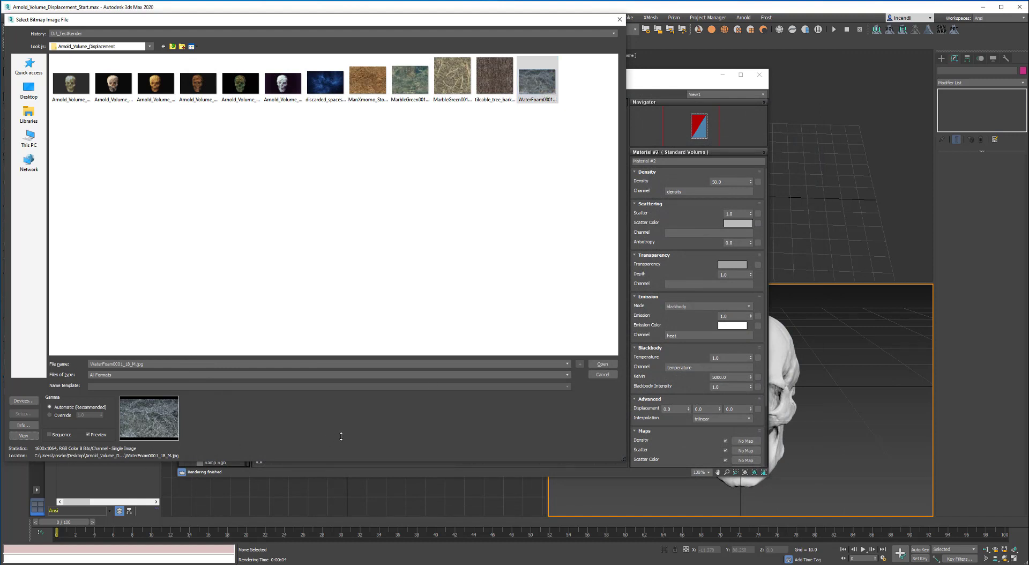
# Step: Load WaterFoam0001_18_M.jpg into the Bitmap map and connect it to the Standard Volume material's displacement input
pyautogui.doubleClick(540, 85)
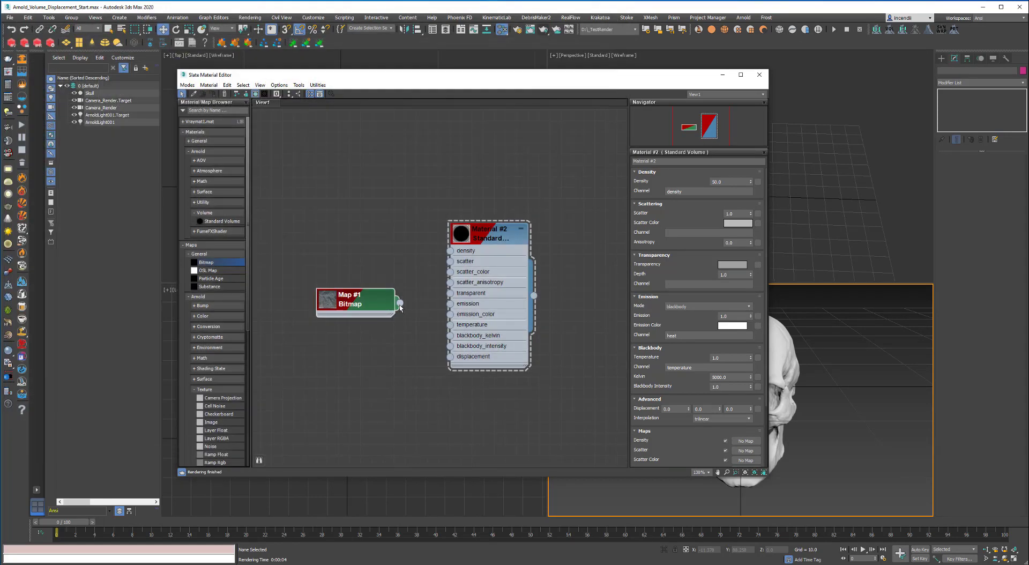
pyautogui.moveTo(399, 303); pyautogui.dragTo(450, 356)
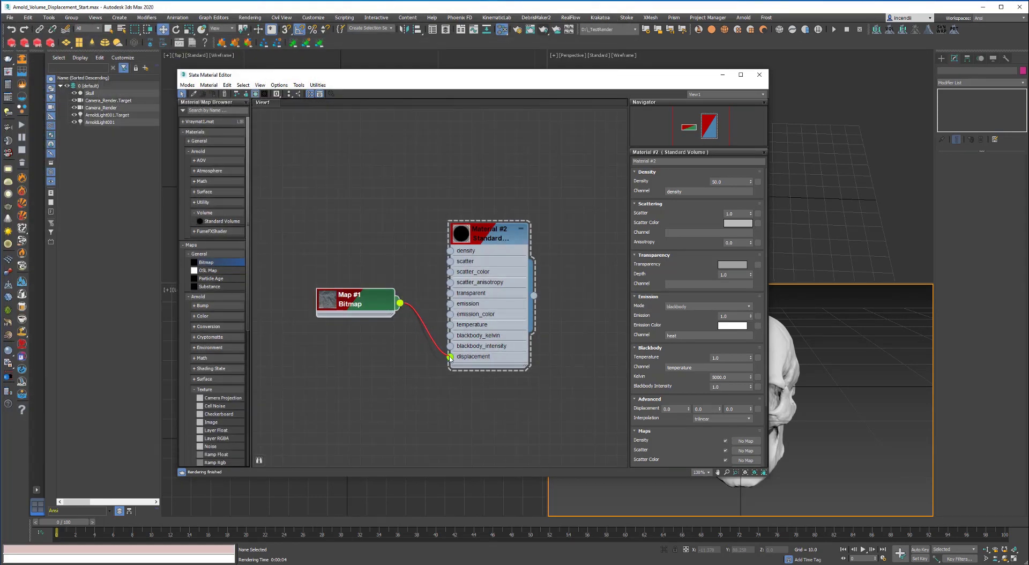
pyautogui.click(499, 234)
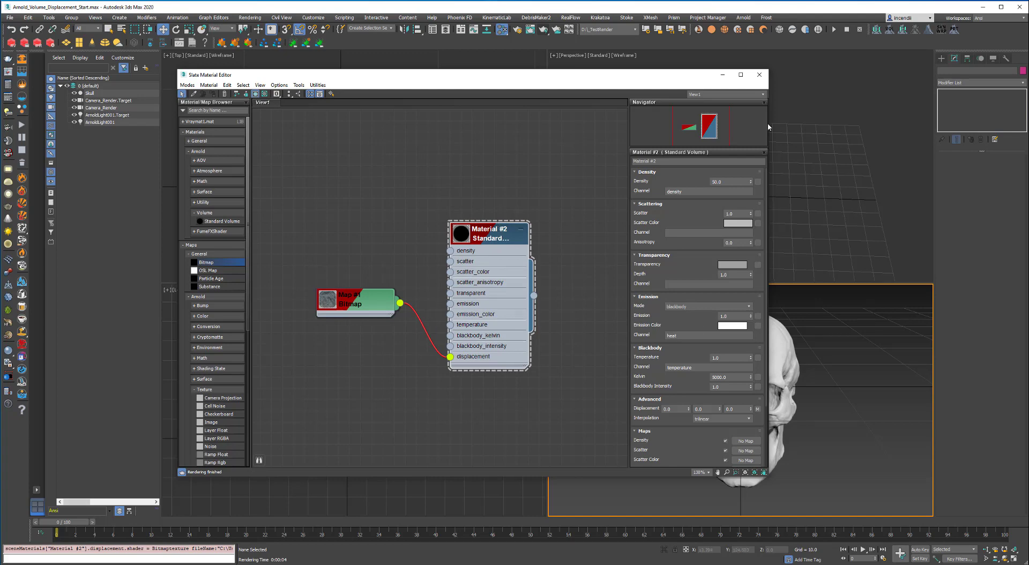
# Step: Move and narrow the material editor to uncover the camera view, render the displaced skull from Camera_Render and close the render
pyautogui.moveTo(676, 78); pyautogui.dragTo(625, 80)
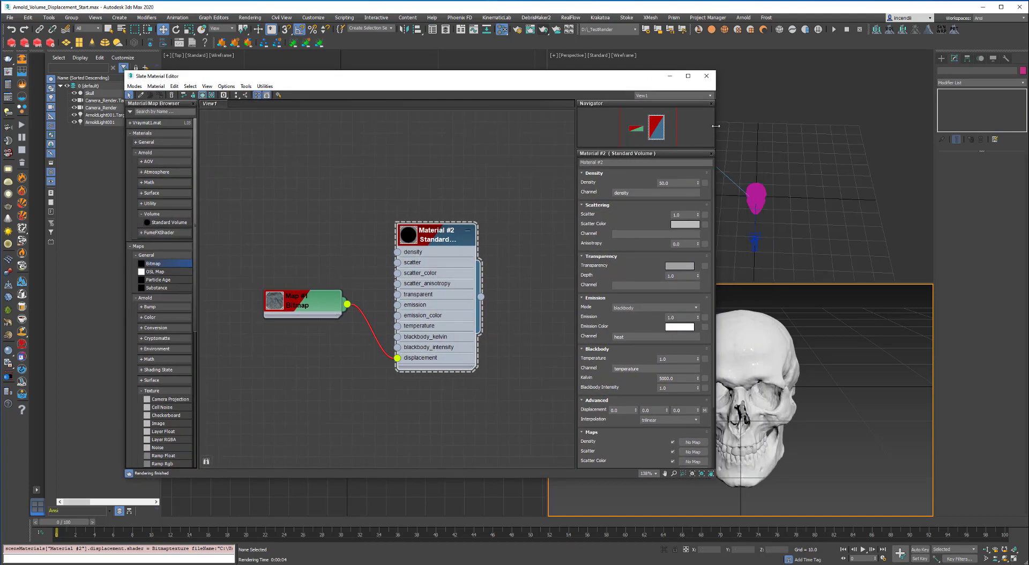
pyautogui.moveTo(716, 126); pyautogui.dragTo(595, 126)
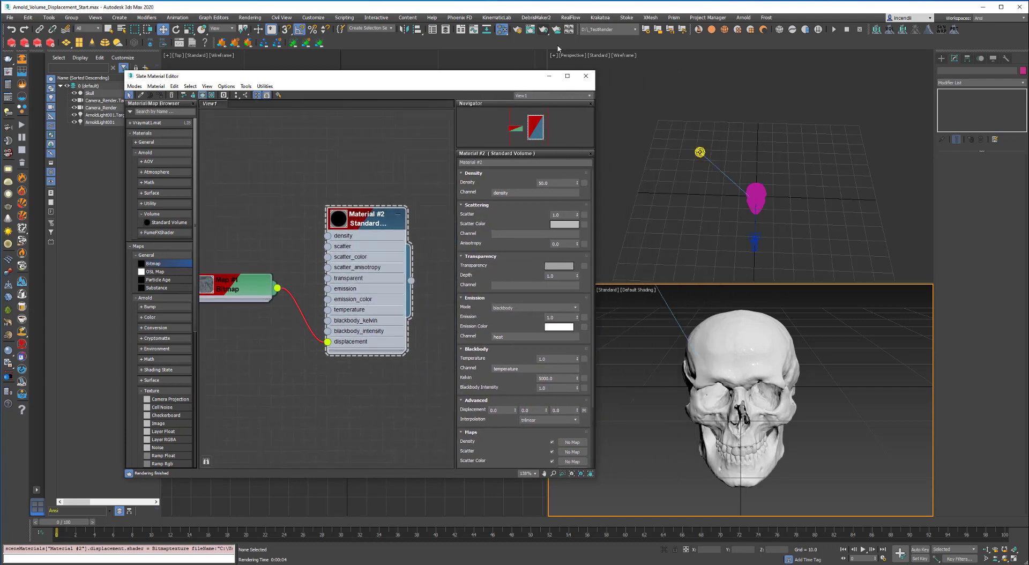
pyautogui.click(542, 30)
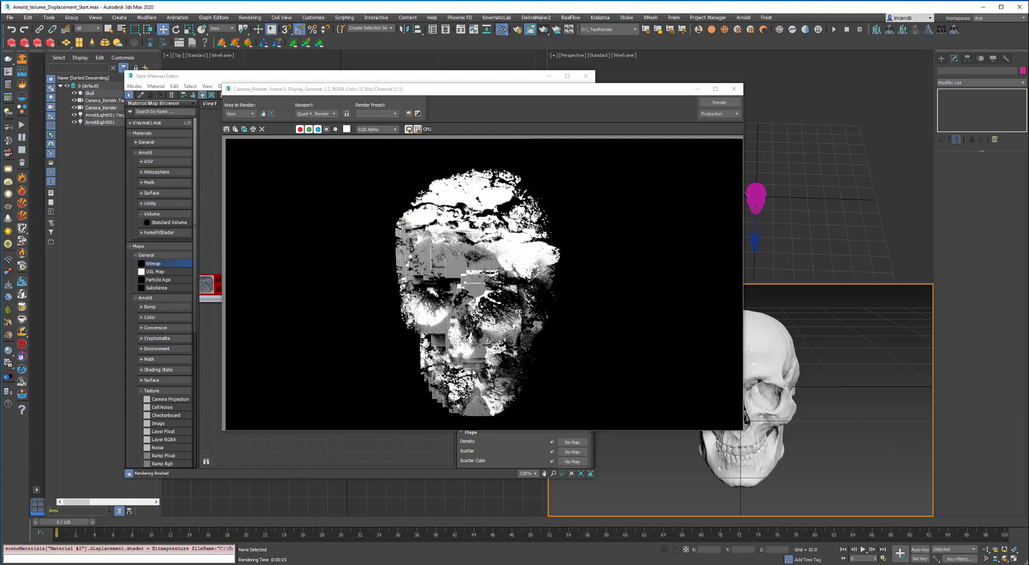
pyautogui.click(733, 89)
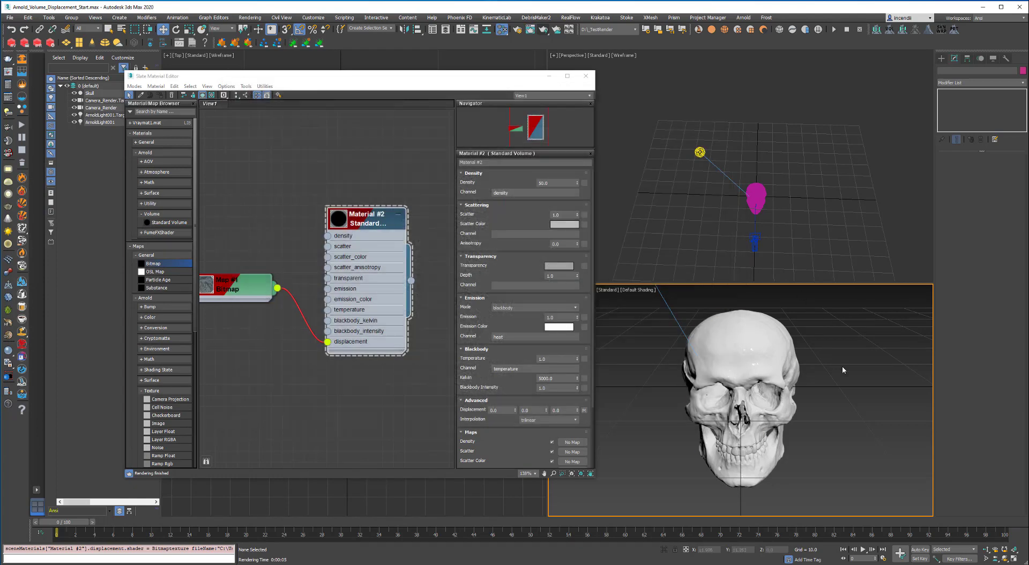
# Step: Switch the camera viewport to Perspective, orbit to the skull's side, render it and compare its alpha channel with the colour
pyautogui.press('p')
pyautogui.keyDown('alt'); pyautogui.moveTo(788, 376); pyautogui.dragTo(732, 390, button='middle'); pyautogui.keyUp('alt')
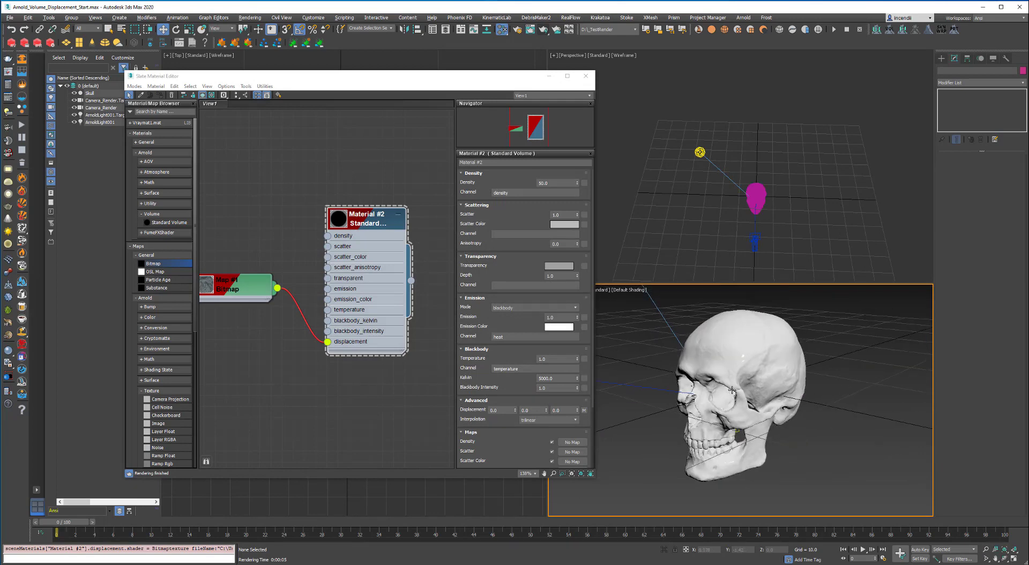
pyautogui.click(543, 31)
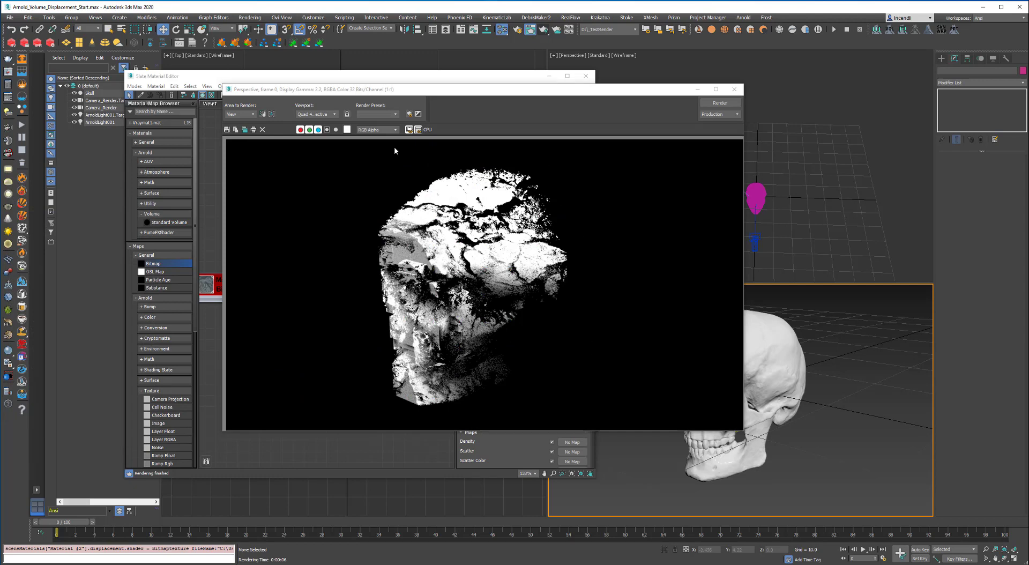
pyautogui.click(327, 130)
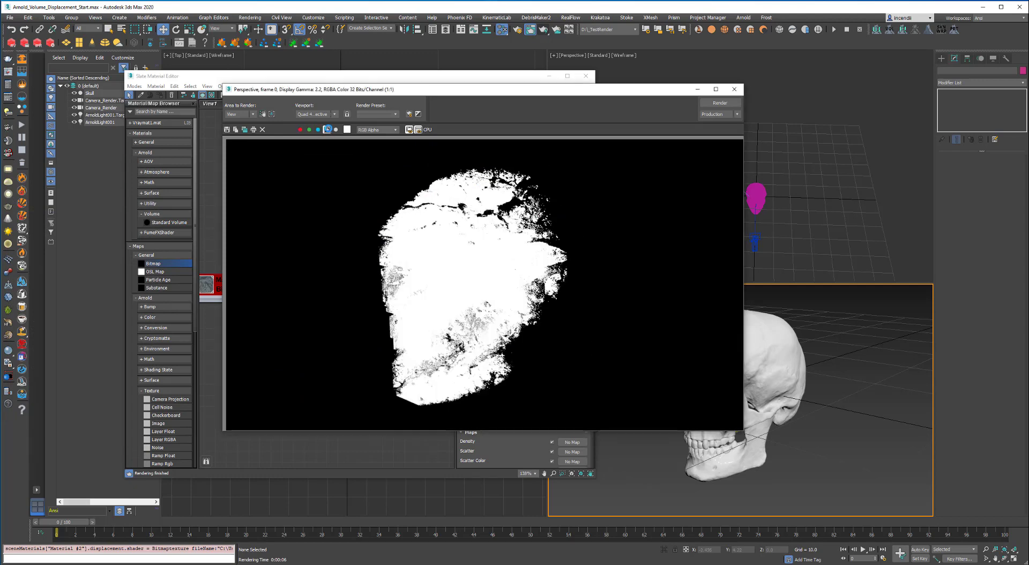
pyautogui.click(326, 129)
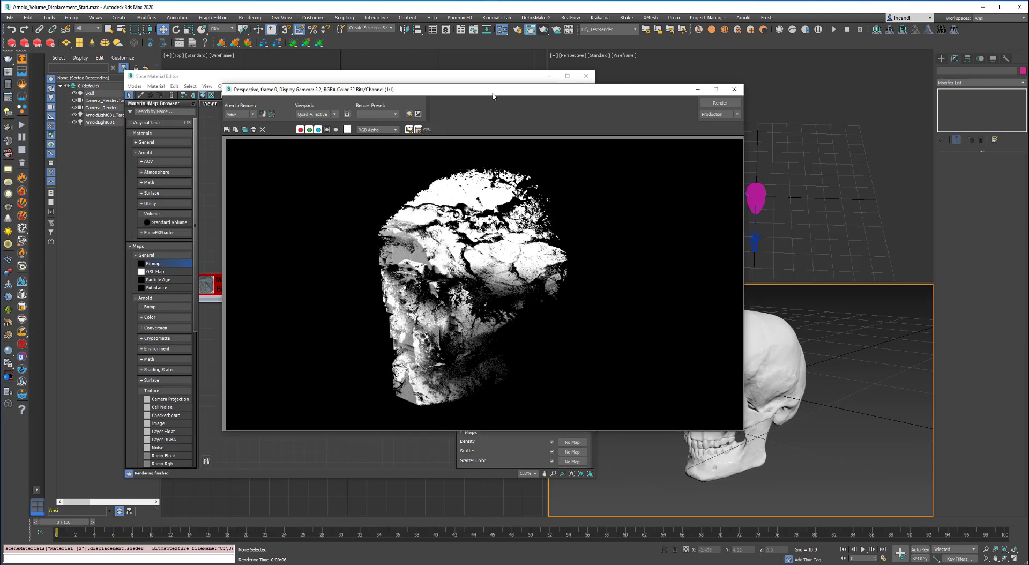
# Step: Move the render window clear of the material nodes and check the displaced skull's alpha channel again before returning to colour
pyautogui.moveTo(536, 90); pyautogui.dragTo(745, 155)
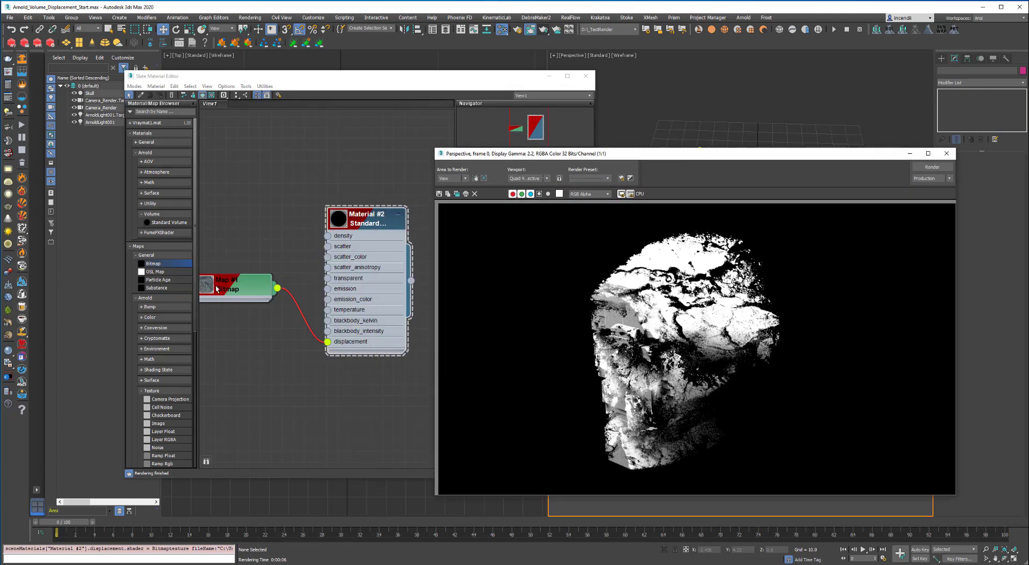
pyautogui.click(540, 194)
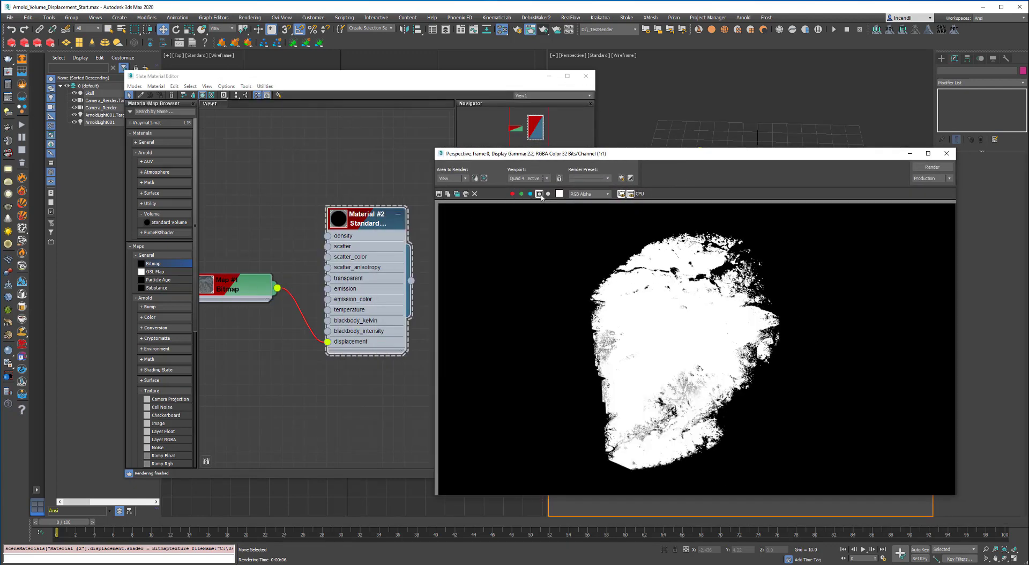
pyautogui.click(540, 194)
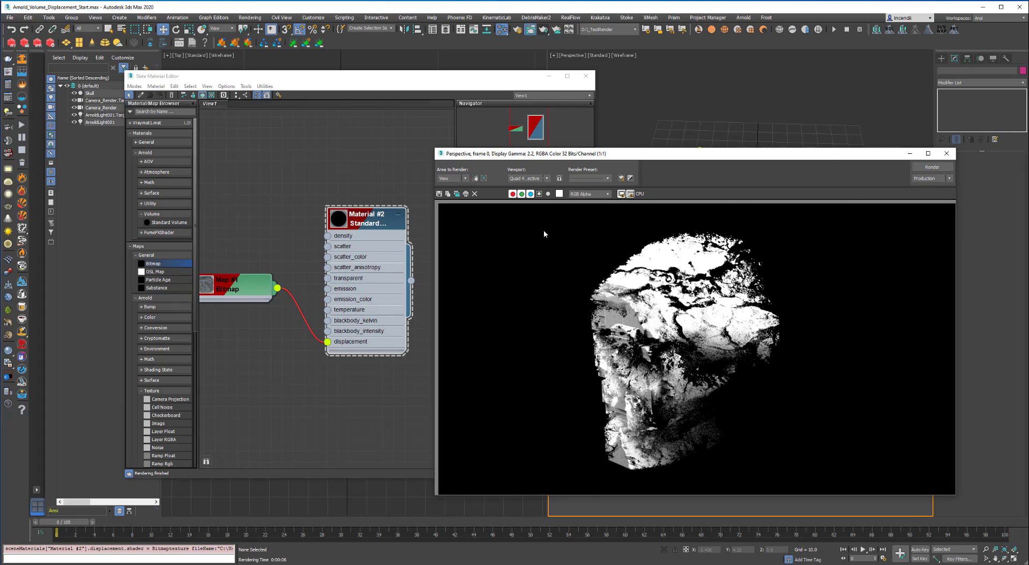
# Step: Check the side render's alpha channel, close the render and return the shaded viewport to the Camera_Render view
pyautogui.click(540, 194)
pyautogui.click(539, 195)
pyautogui.click(946, 154)
pyautogui.press('c')
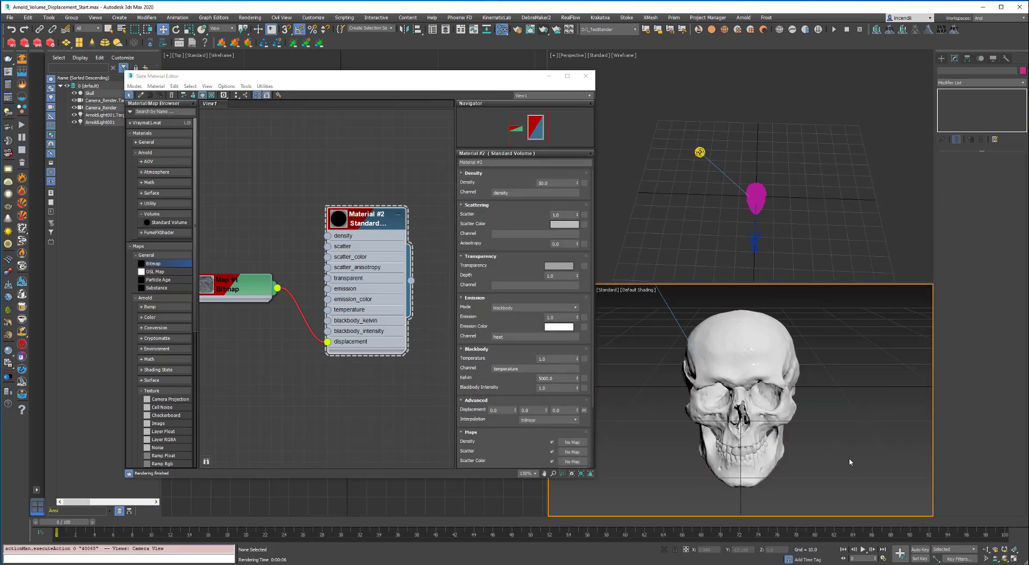
# Step: Connect a Camera Projection map to the Standard Volume's displacement, feed the Bitmap into its projection_color input and open its parameters
pyautogui.click(757, 316)
pyautogui.keyDown('alt'); pyautogui.moveTo(747, 162); pyautogui.dragTo(776, 204, button='middle'); pyautogui.keyUp('alt')
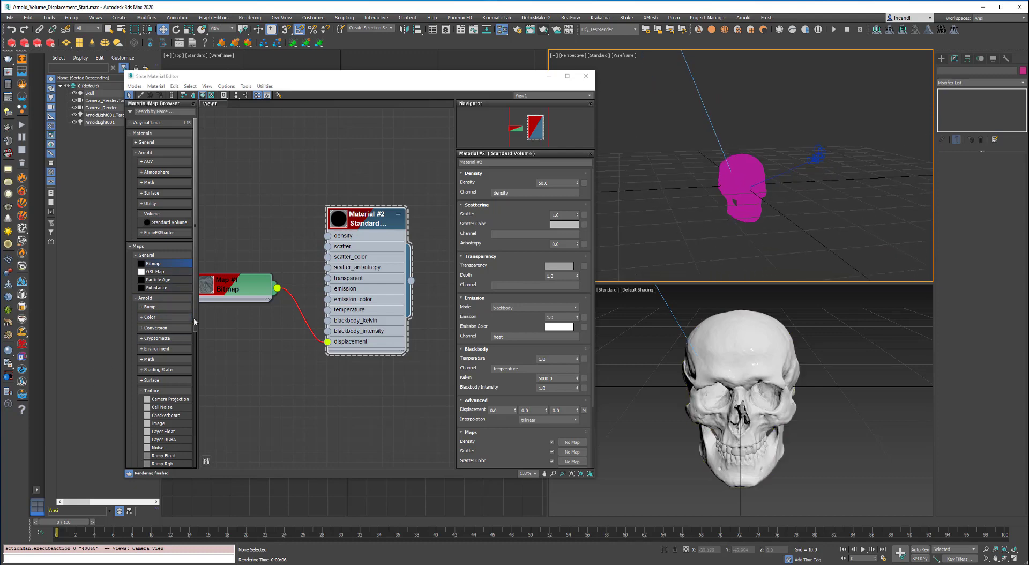
pyautogui.moveTo(171, 399); pyautogui.dragTo(326, 345)
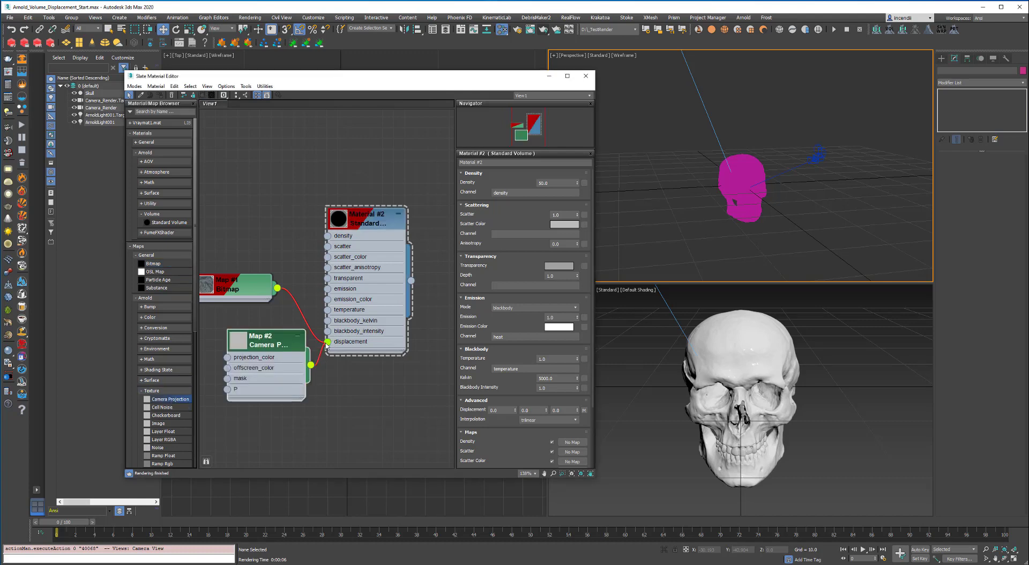
pyautogui.moveTo(282, 296); pyautogui.dragTo(366, 253, button='middle')
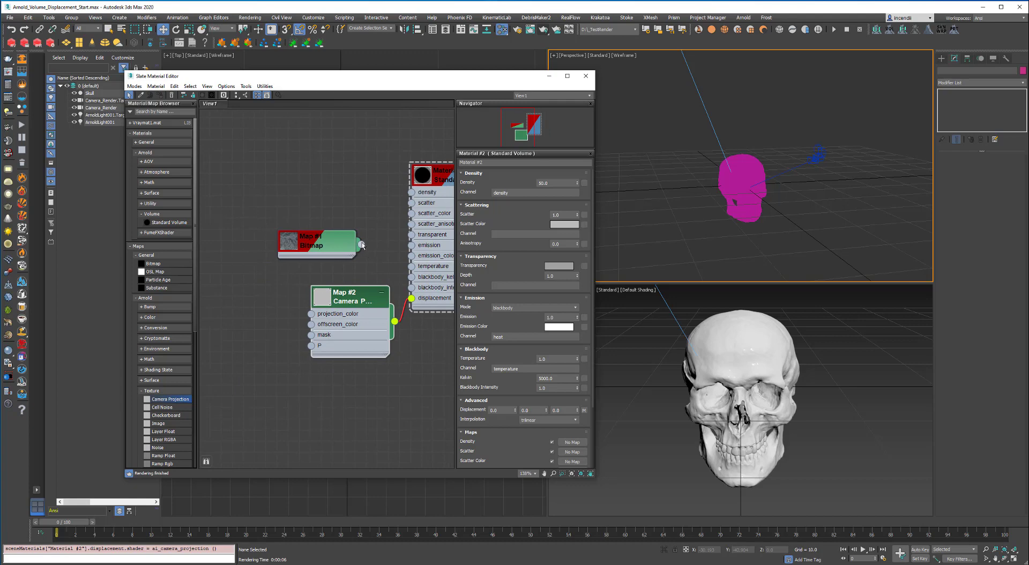
pyautogui.moveTo(329, 240); pyautogui.dragTo(310, 313)
pyautogui.doubleClick(342, 301)
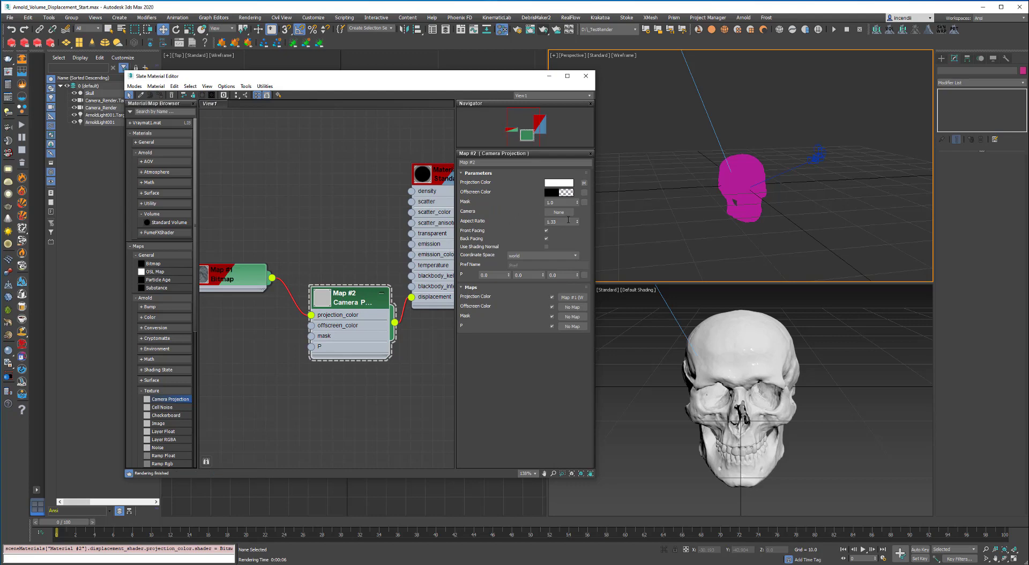
# Step: Copy Camera_Render about 7 units back along its local Z axis and name the copy Camera_Projection
pyautogui.click(818, 156)
pyautogui.keyDown('alt'); pyautogui.moveTo(817, 157); pyautogui.dragTo(836, 198, button='middle'); pyautogui.keyUp('alt')
pyautogui.rightClick(862, 154)
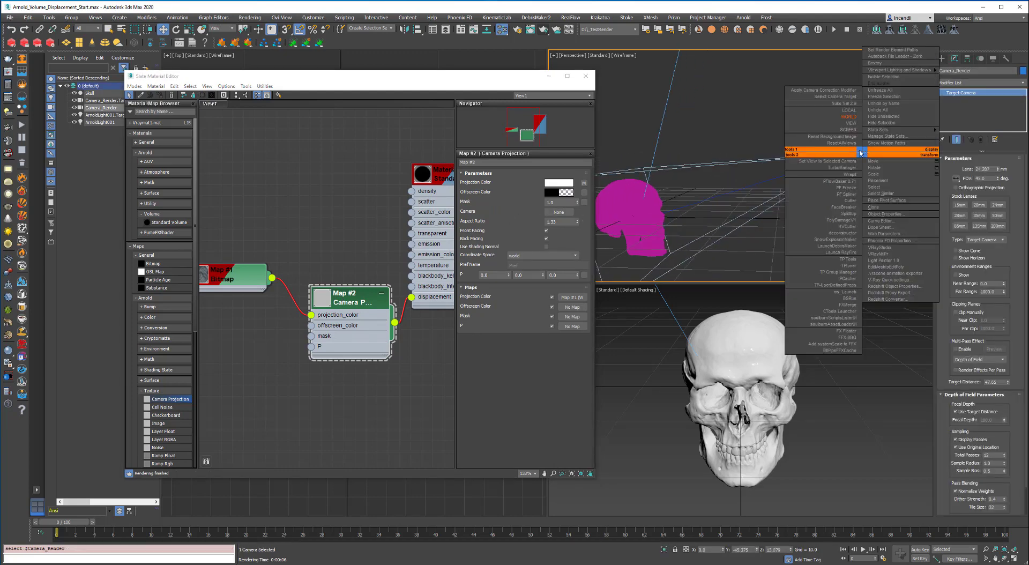
pyautogui.click(851, 111)
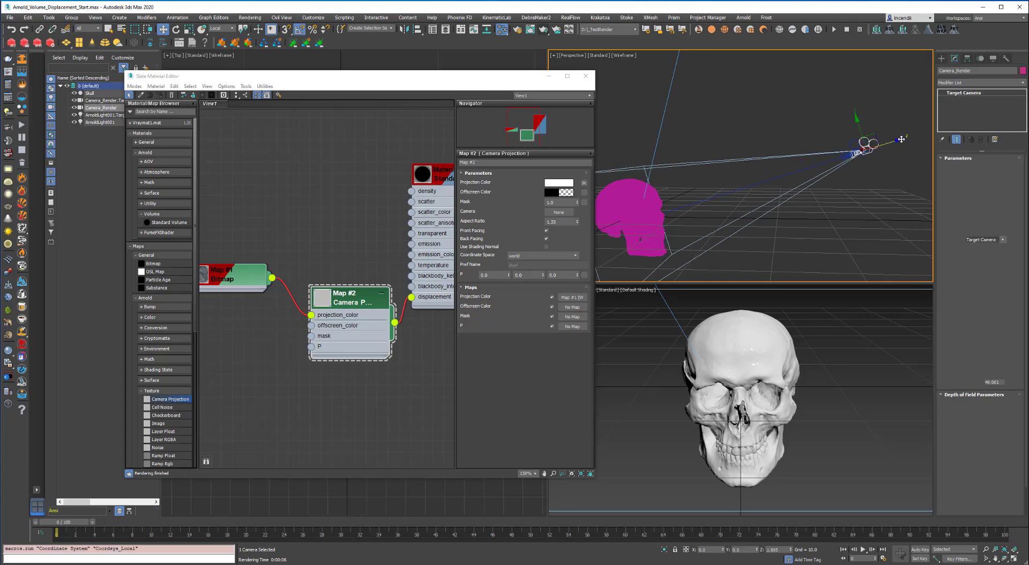
pyautogui.keyDown('shift'); pyautogui.moveTo(902, 139); pyautogui.dragTo(925, 131); pyautogui.keyUp('shift')
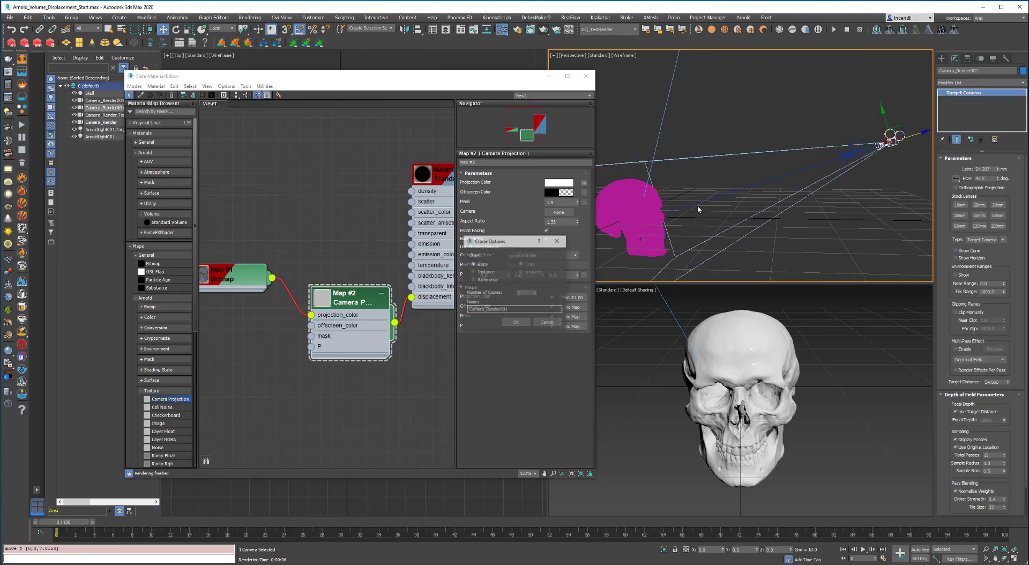
pyautogui.doubleClick(487, 309)
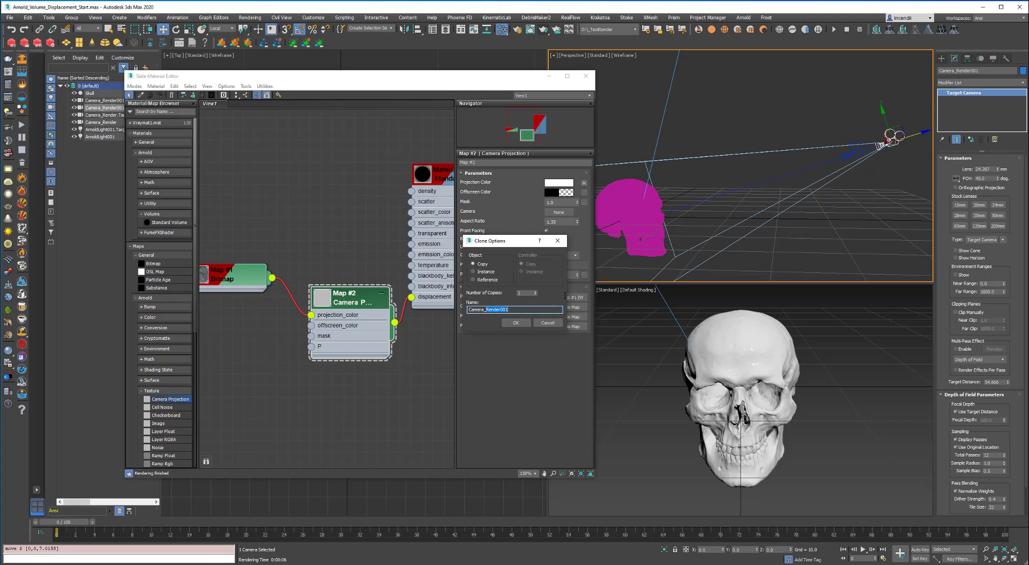
pyautogui.write('Camera_Projectio')
pyautogui.click(515, 322)
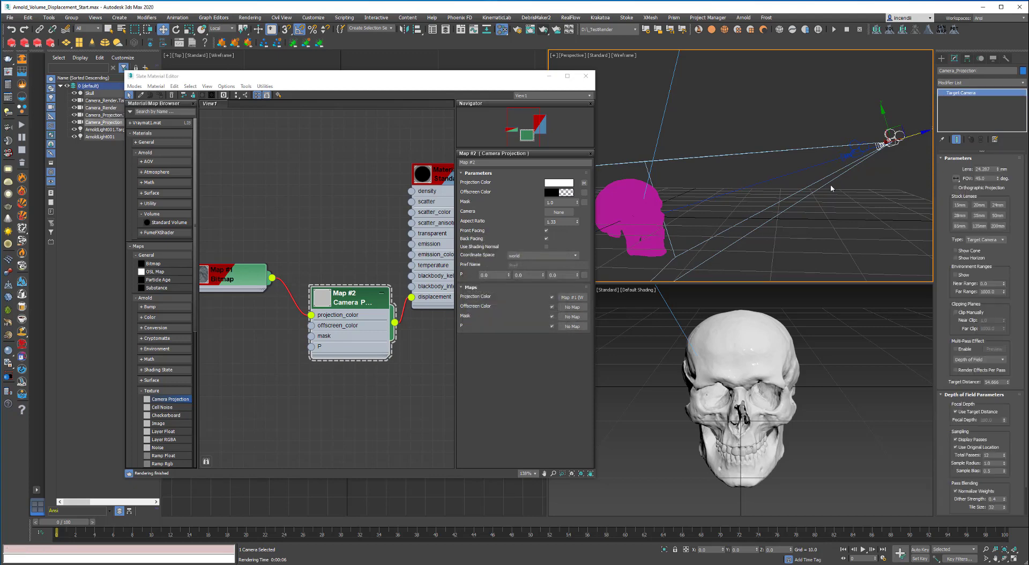
# Step: Assign Camera_Projection as the Camera Projection map's camera and open the settings of the Bitmap it projects
pyautogui.click(572, 212)
pyautogui.click(898, 139)
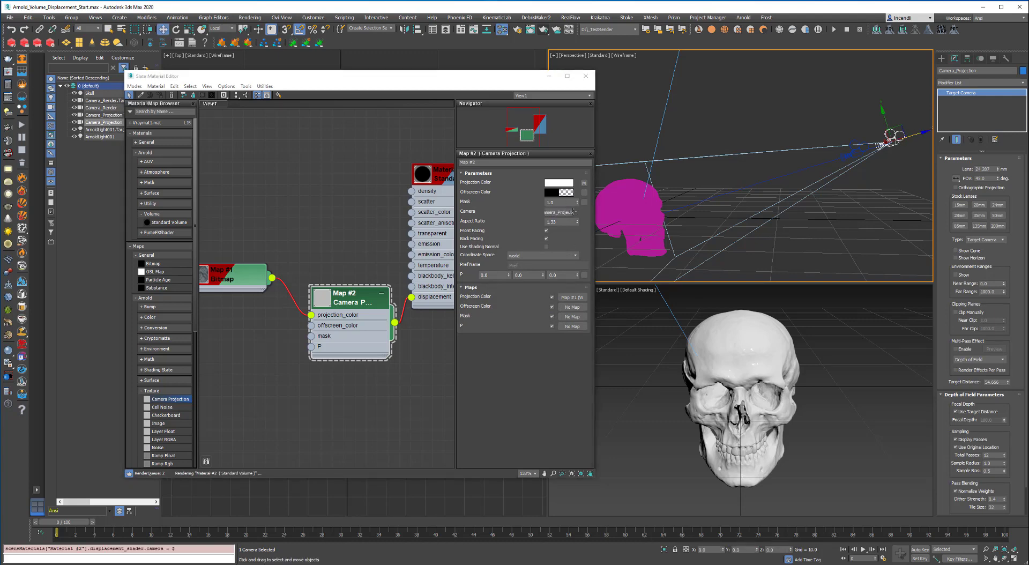
pyautogui.click(584, 183)
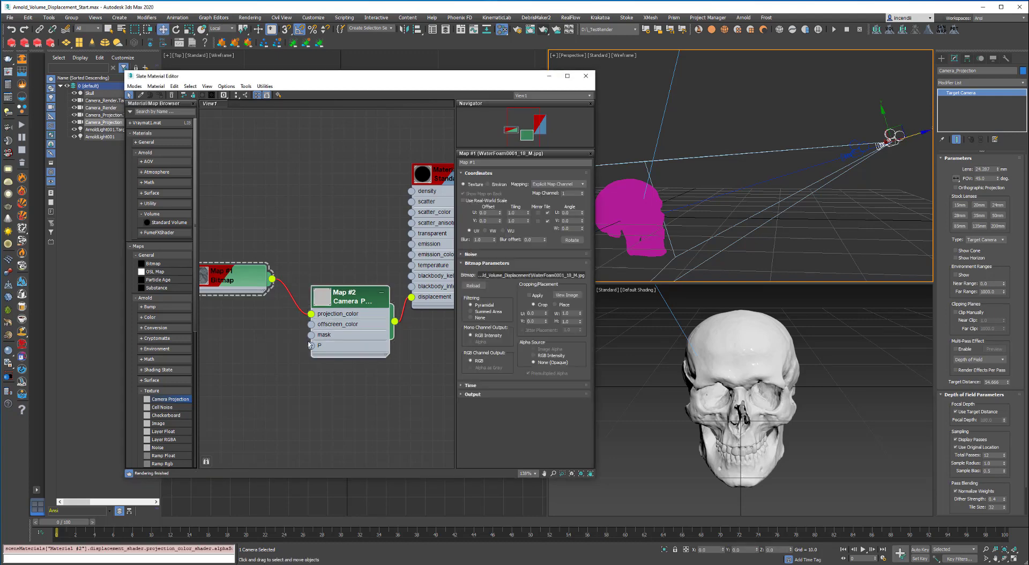
# Step: Render the camera-projected displacement from Camera_Render and close the render
pyautogui.rightClick(806, 317)
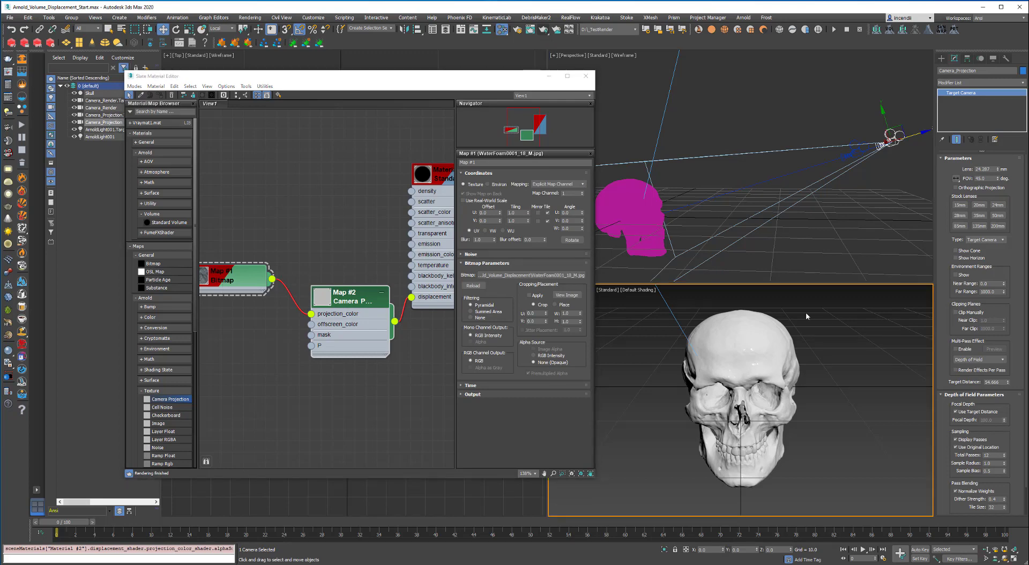
pyautogui.click(544, 30)
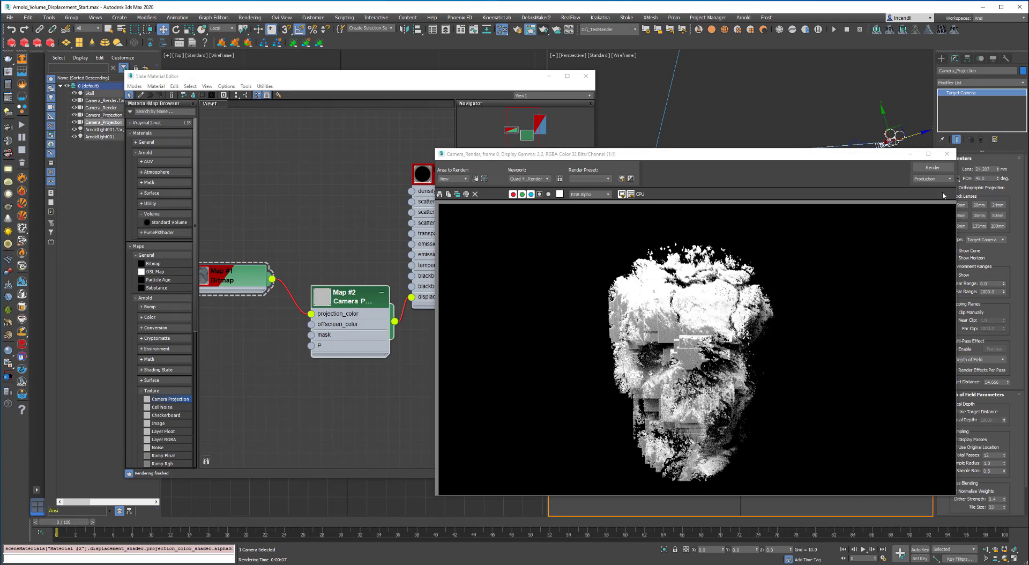
pyautogui.click(947, 154)
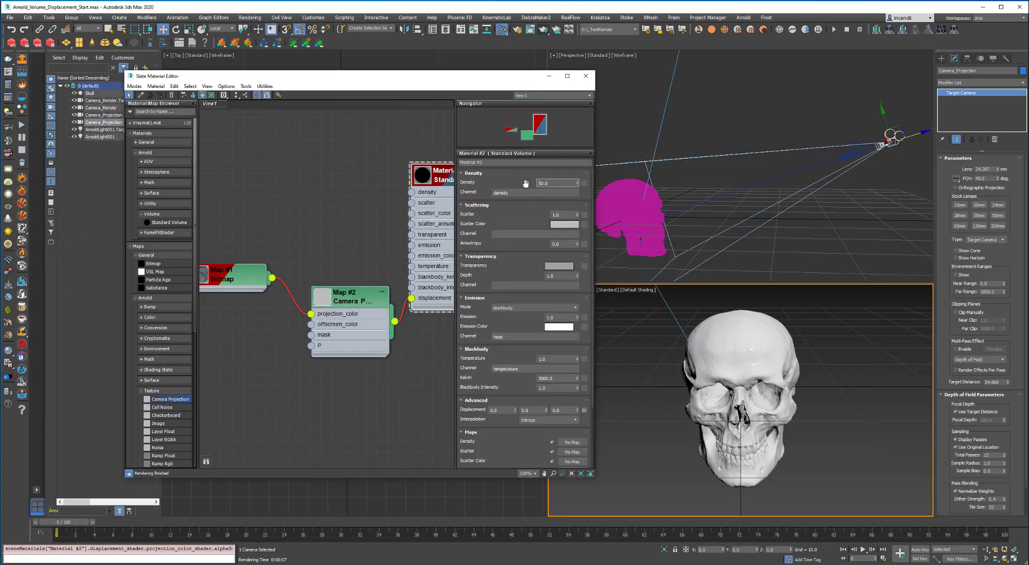
# Step: Set the Standard Volume material's density to 20, render the camera view again and close the render
pyautogui.click(856, 380)
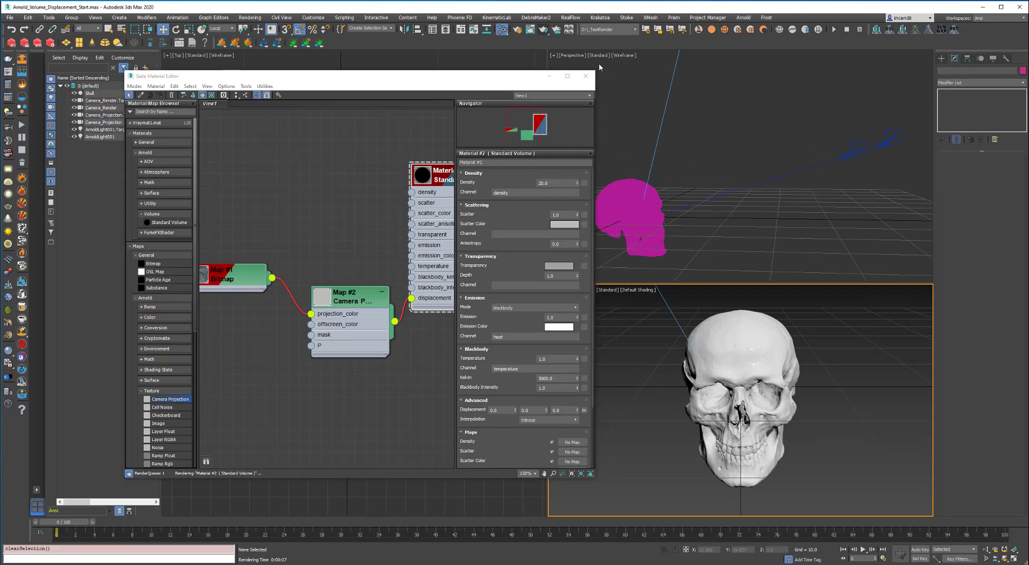
pyautogui.click(543, 31)
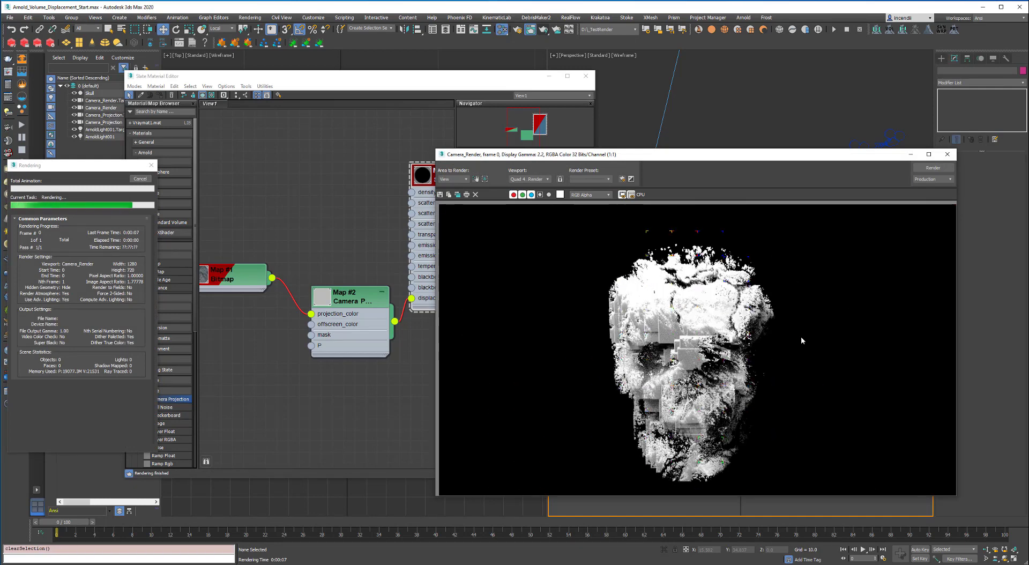
pyautogui.click(944, 155)
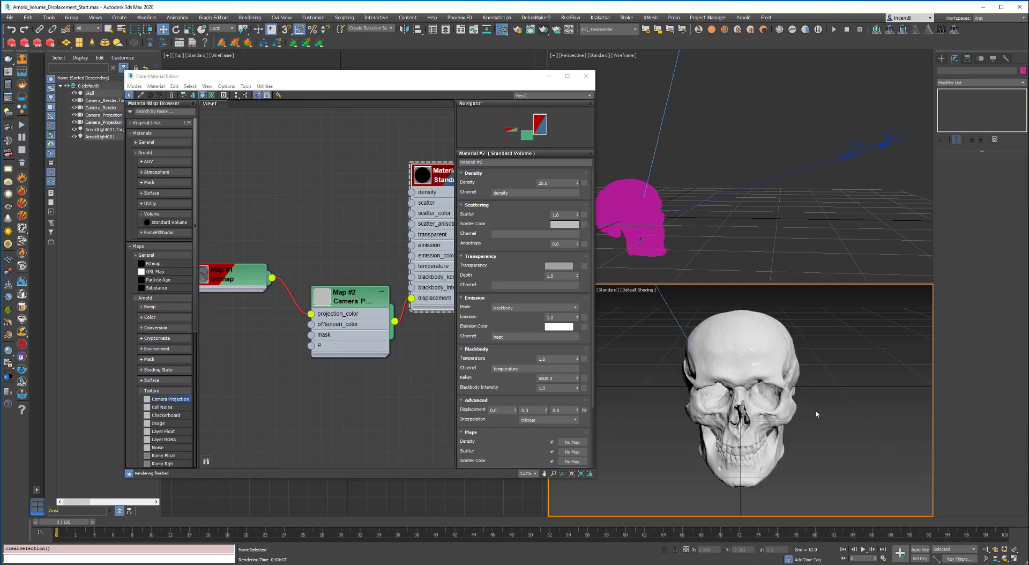
# Step: Move the Bitmap node away from the Camera Projection node, add an Arnold Range math map below it and open its parameters
pyautogui.scroll(-3, 358, 239)
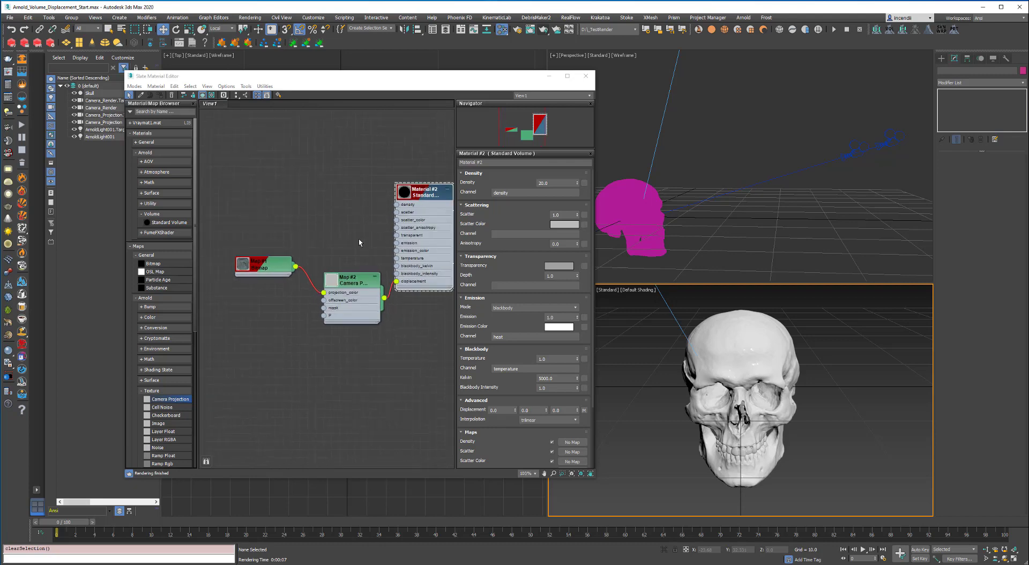
pyautogui.moveTo(358, 239); pyautogui.dragTo(342, 235, button='middle')
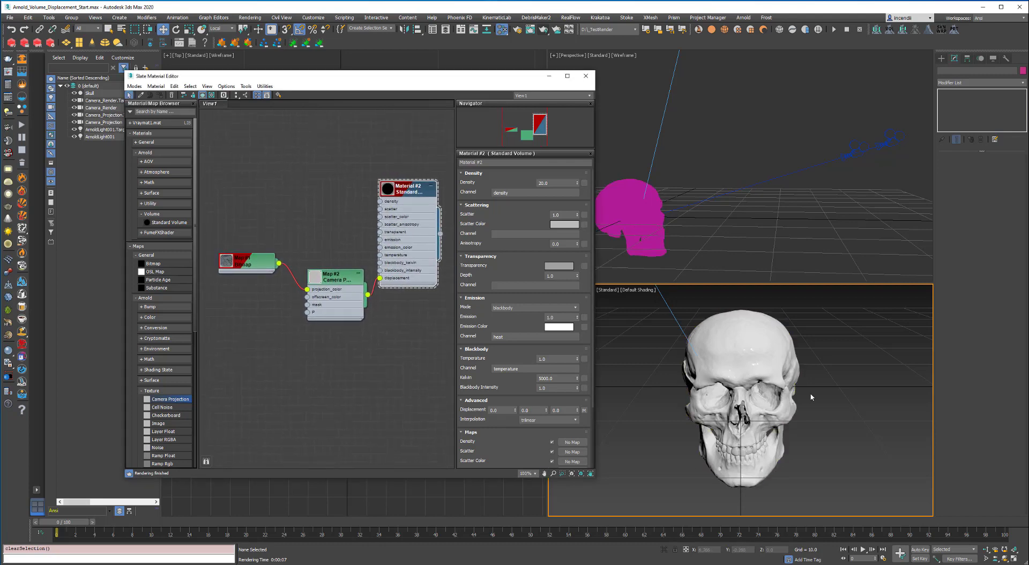
pyautogui.moveTo(258, 266); pyautogui.dragTo(225, 275)
pyautogui.moveTo(269, 225); pyautogui.dragTo(284, 197, button='middle')
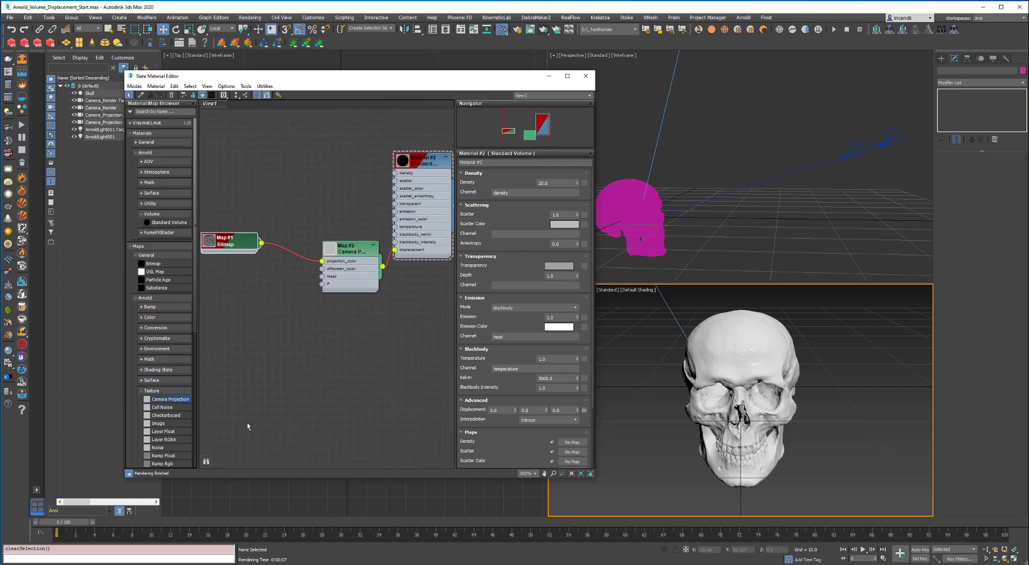
pyautogui.click(158, 392)
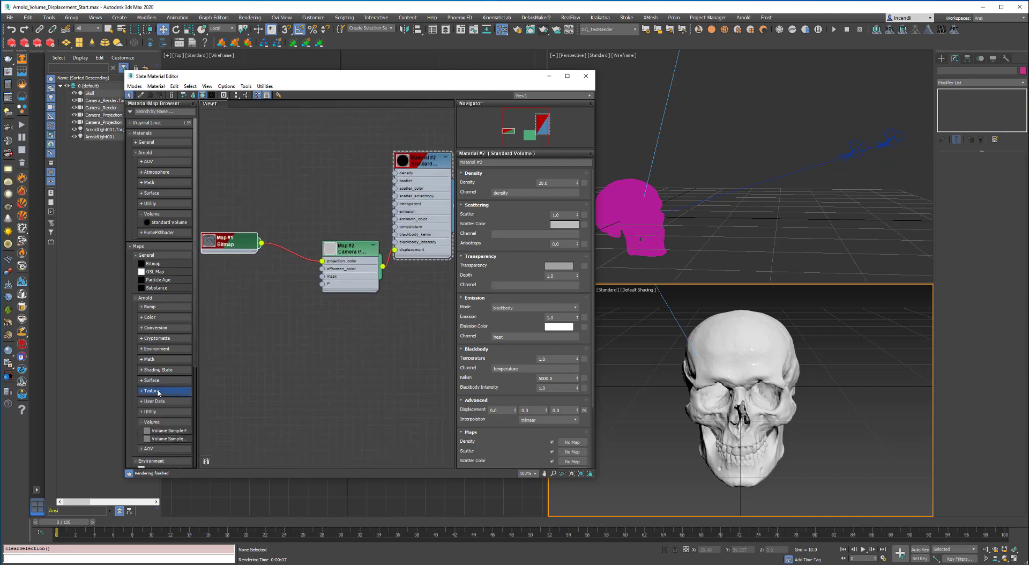
pyautogui.click(161, 359)
pyautogui.scroll(-5, 163, 364)
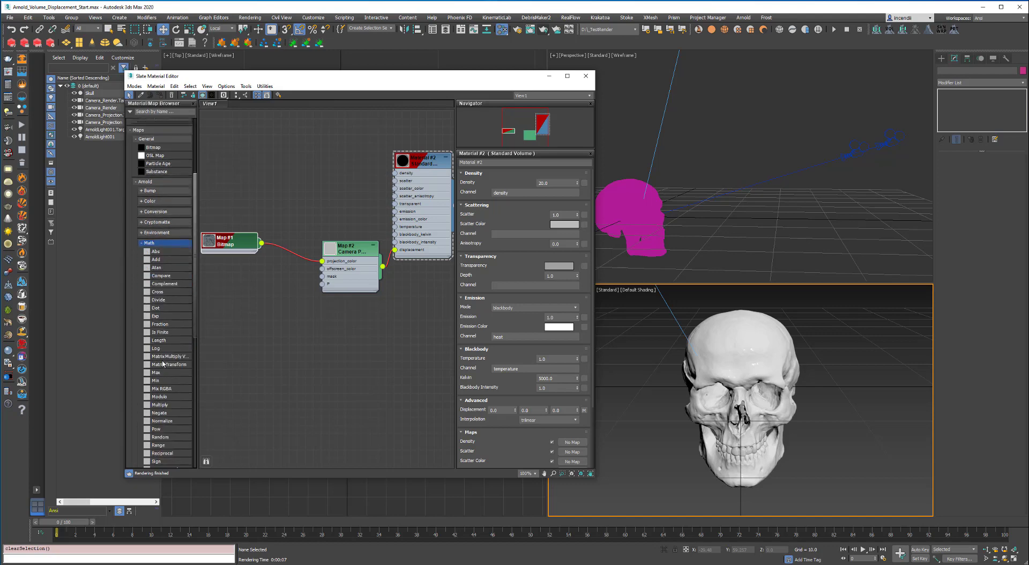
pyautogui.click(158, 417)
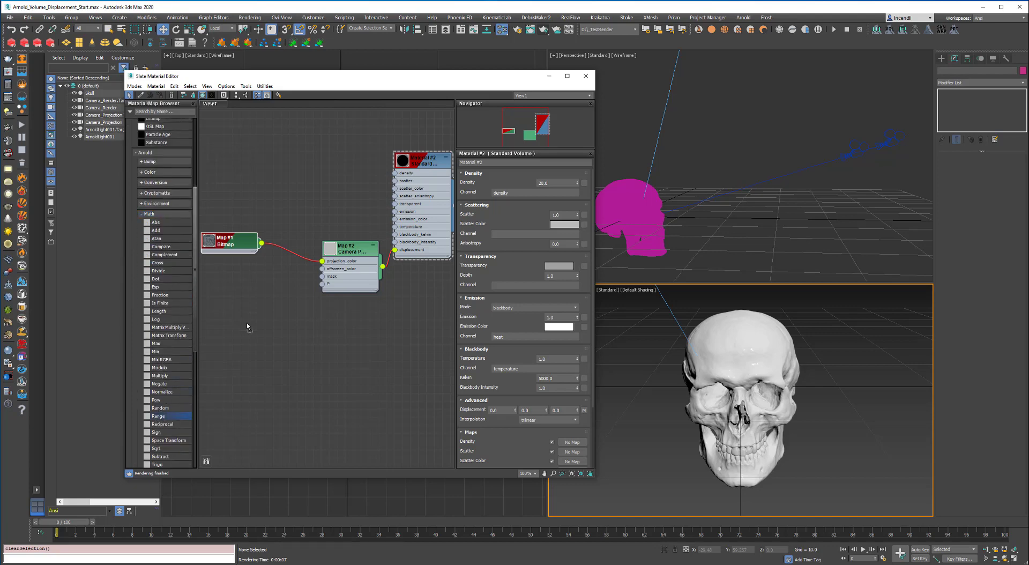
pyautogui.moveTo(247, 326); pyautogui.dragTo(248, 324)
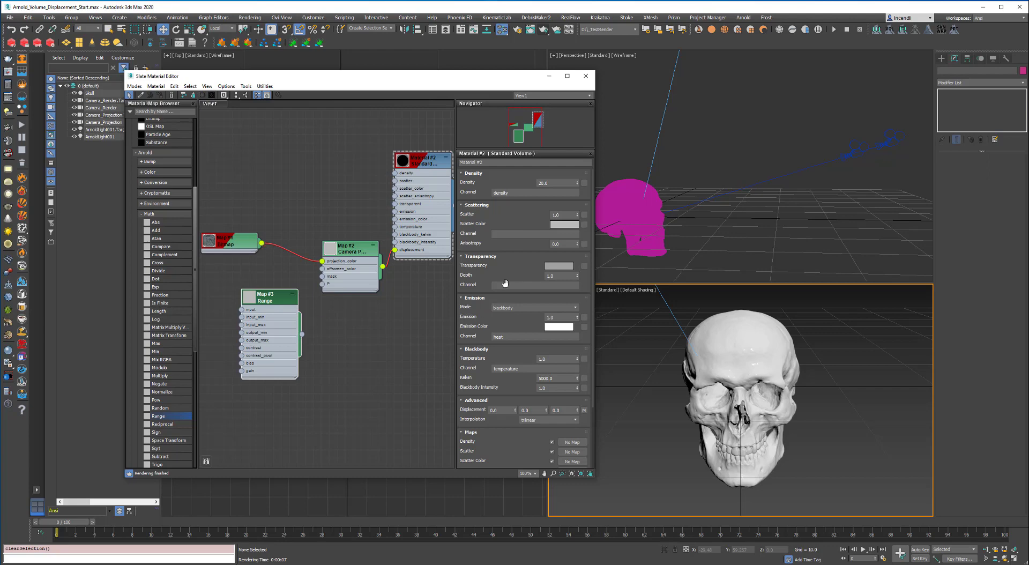
pyautogui.doubleClick(267, 300)
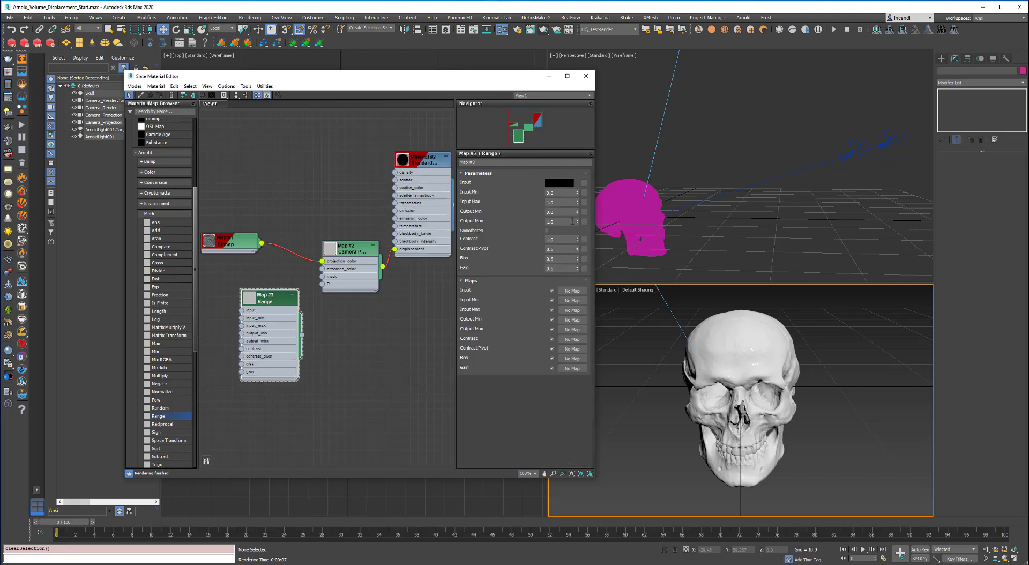
# Step: Insert the Range map between the Bitmap and the Camera Projection's projection_color input
pyautogui.click(560, 202)
pyautogui.click(563, 220)
pyautogui.moveTo(260, 242); pyautogui.dragTo(271, 295)
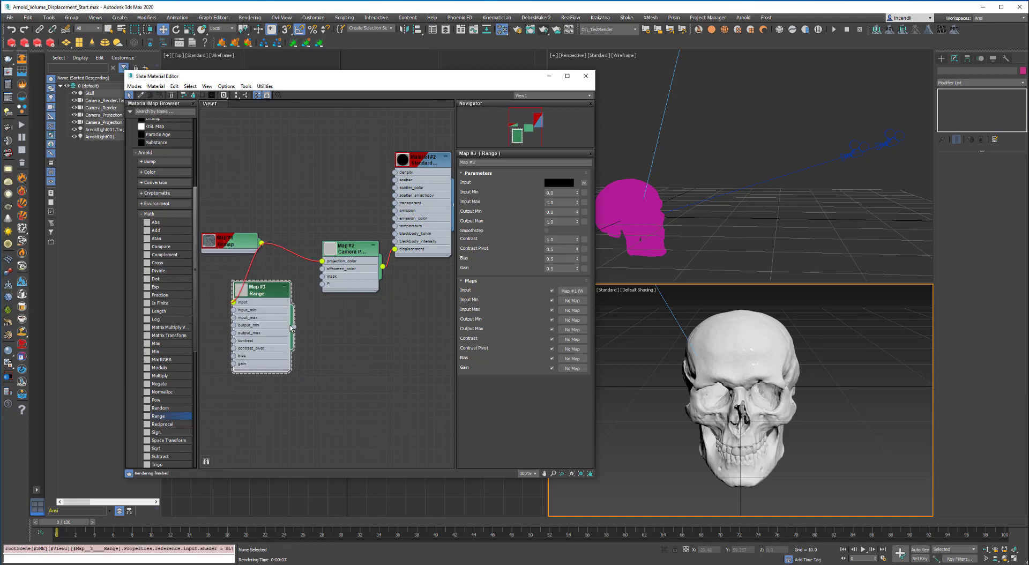
pyautogui.moveTo(293, 328); pyautogui.dragTo(322, 261)
# Step: Render the skull from Camera_Render with the unmodified Range map connected and close the render
pyautogui.click(884, 344)
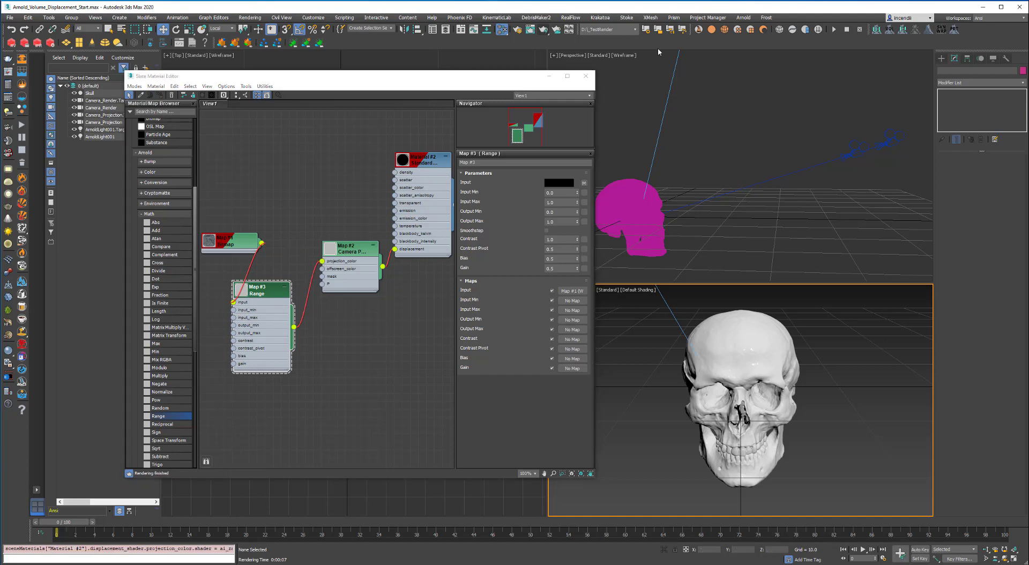
pyautogui.click(541, 30)
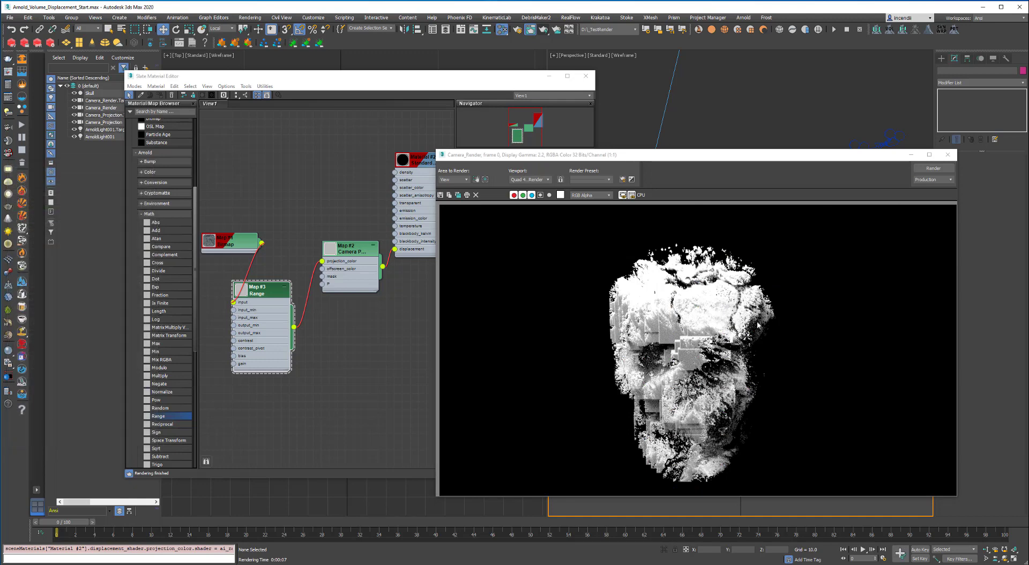
pyautogui.click(947, 154)
# Step: Set the Range map's Output Max to 0.2
pyautogui.click(260, 293)
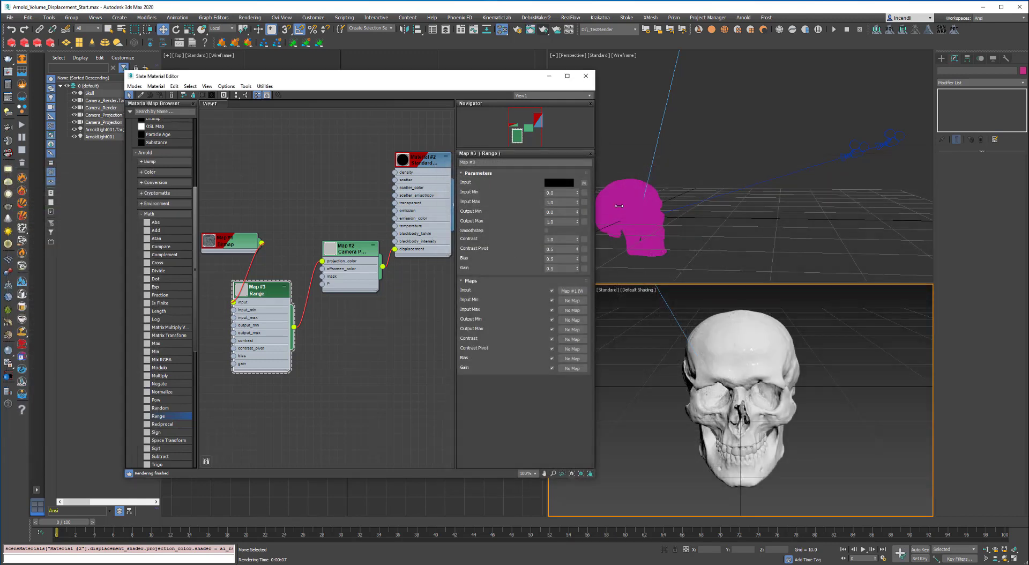
pyautogui.click(569, 220)
pyautogui.write('0.2')
pyautogui.press('Return')
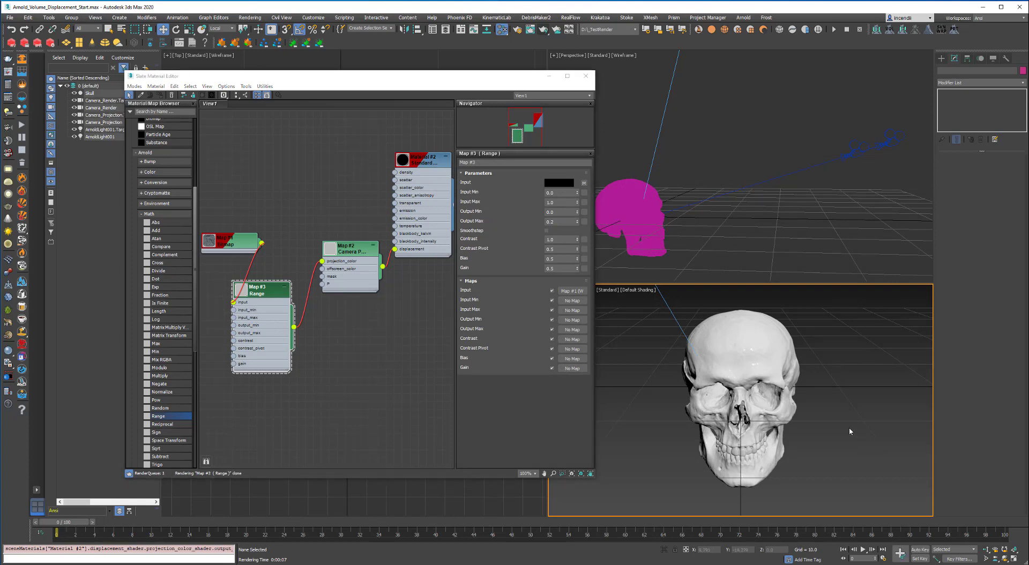
# Step: Render the skull with the reduced displacement range, examine the result and close the render
pyautogui.click(560, 30)
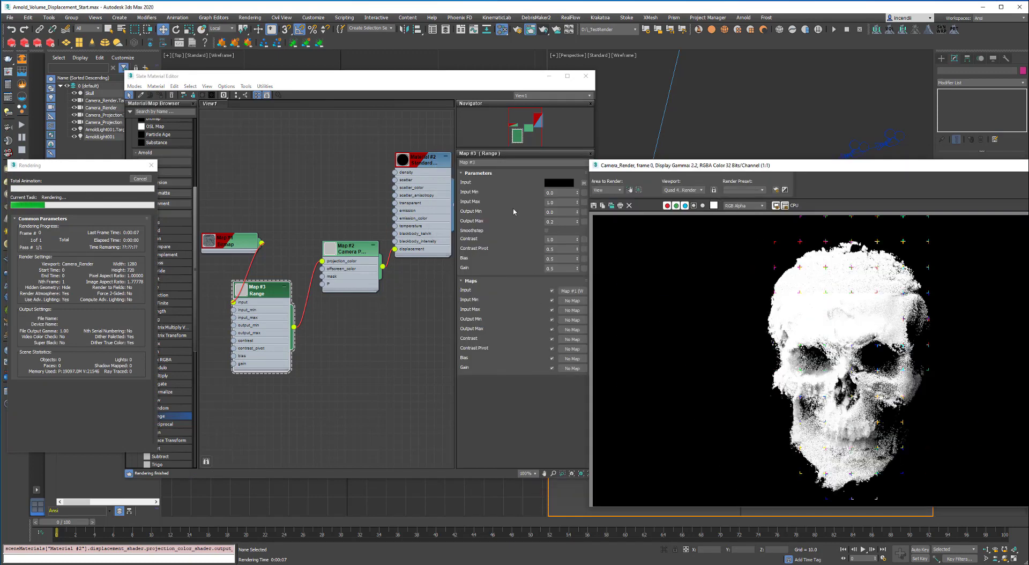
pyautogui.moveTo(857, 169); pyautogui.dragTo(686, 159)
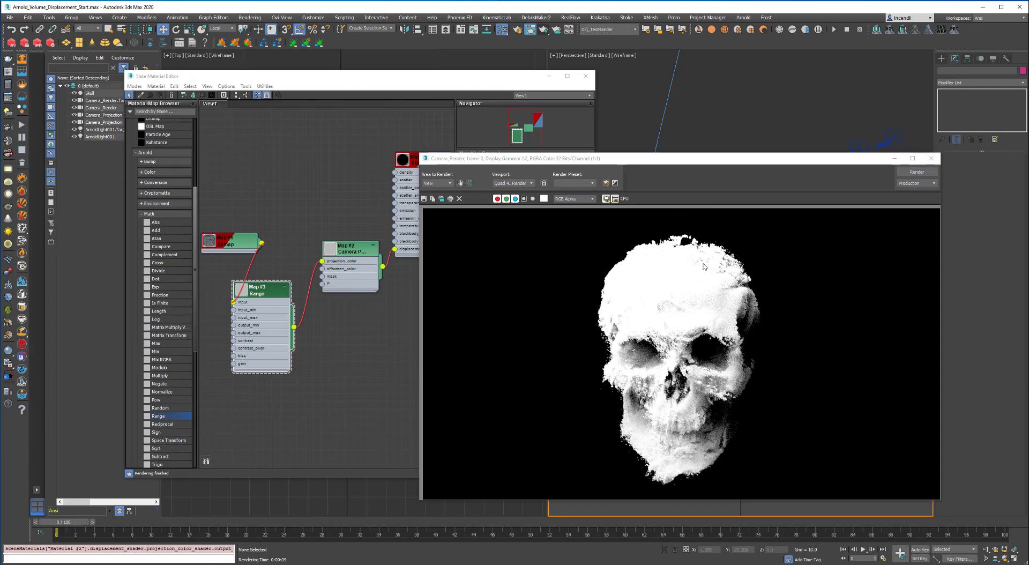
pyautogui.click(932, 160)
# Step: Select the Arnold light above the skull and set its Intensity to 200
pyautogui.scroll(-5, 736, 120)
pyautogui.moveTo(747, 108); pyautogui.dragTo(745, 159, button='middle')
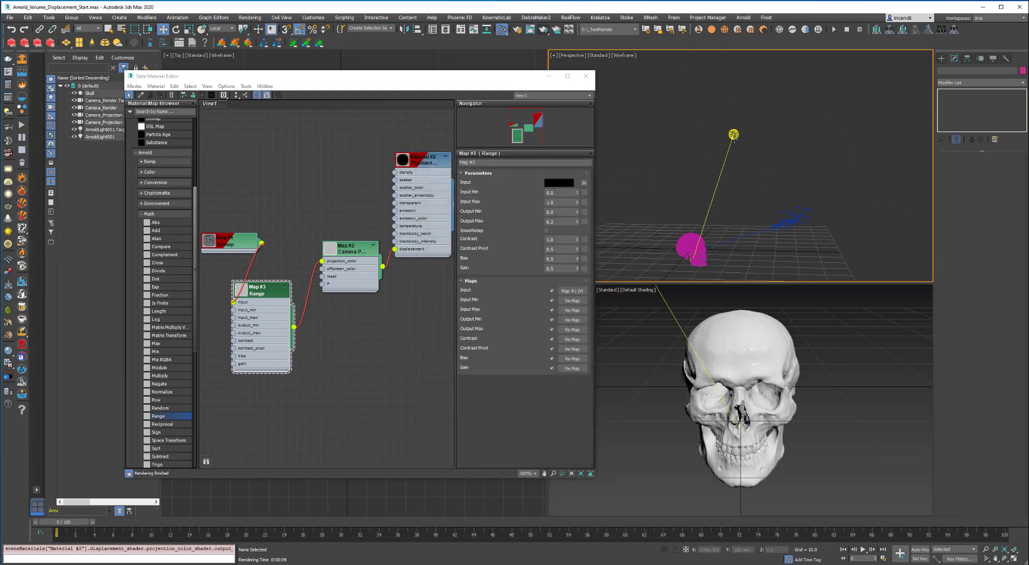
pyautogui.click(734, 135)
pyautogui.doubleClick(1009, 409)
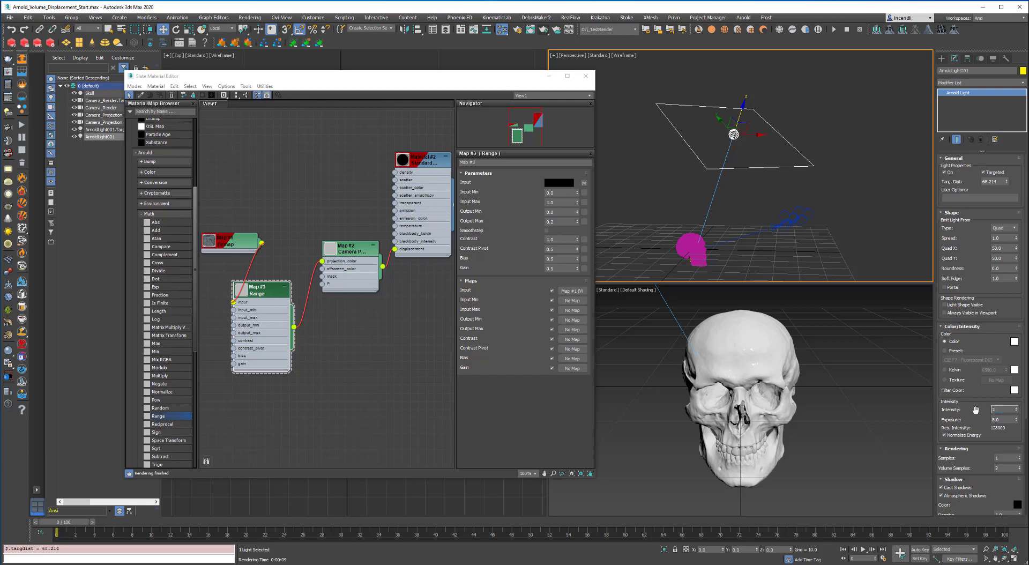
pyautogui.write('2000')
pyautogui.press('BackSpace')
pyautogui.press('Return')
# Step: Change the Arnold light's colour to a pale green and deselect the light
pyautogui.click(1013, 341)
pyautogui.moveTo(476, 214); pyautogui.dragTo(451, 263)
pyautogui.click(609, 369)
pyautogui.click(631, 364)
# Step: Render the skull from Camera_Render, check the alpha channel and close the render
pyautogui.click(543, 30)
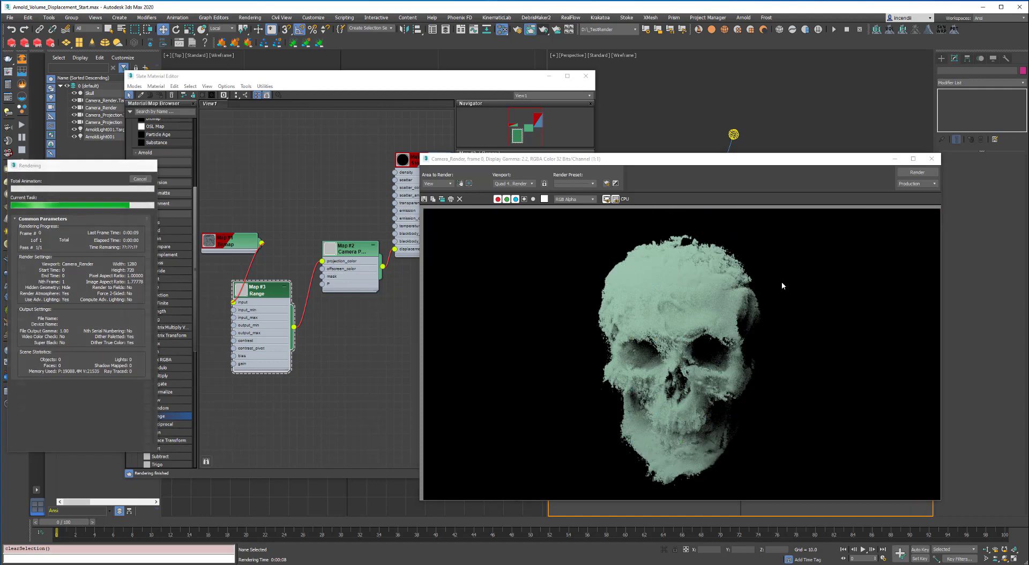
pyautogui.click(524, 199)
pyautogui.click(524, 199)
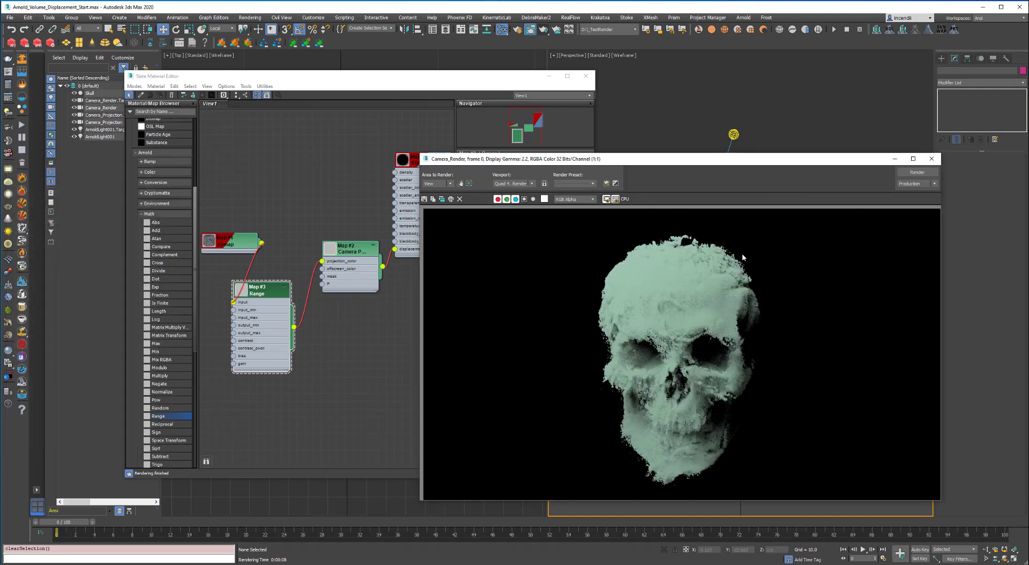
pyautogui.click(931, 158)
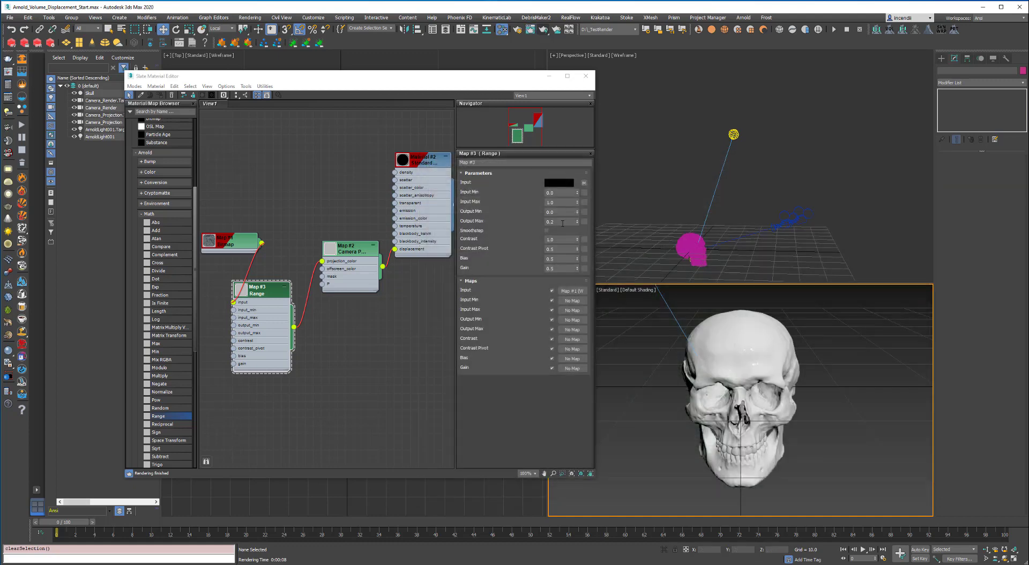
# Step: Set the Range map's Output Max to 0.5, render the skull and close the render
pyautogui.click(562, 222)
pyautogui.press('Return')
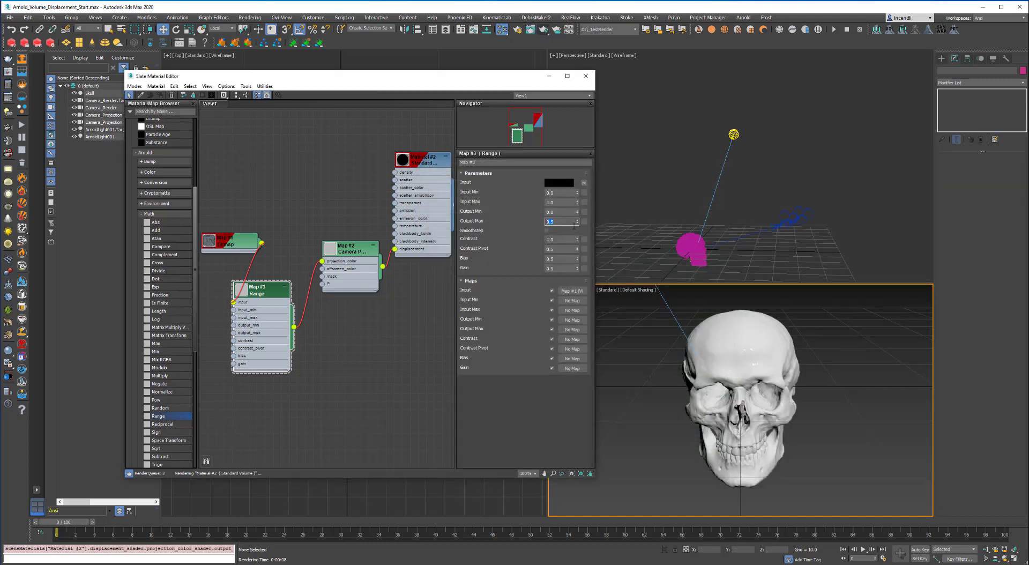
pyautogui.click(540, 30)
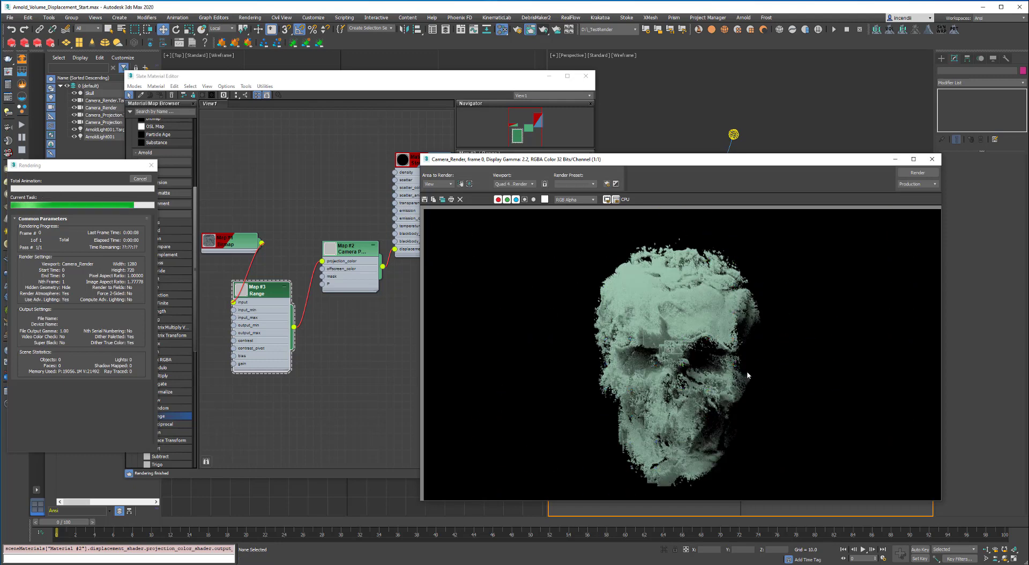
pyautogui.click(932, 159)
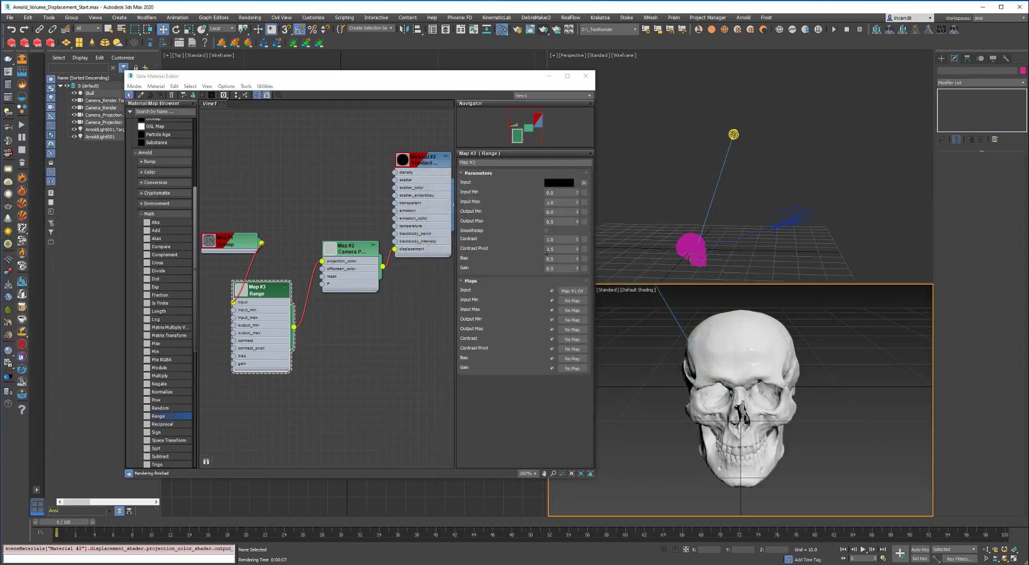
# Step: Set the Range map's Output Max to 0.4, render the skull and close the render
pyautogui.click(561, 222)
pyautogui.press('BackSpace')
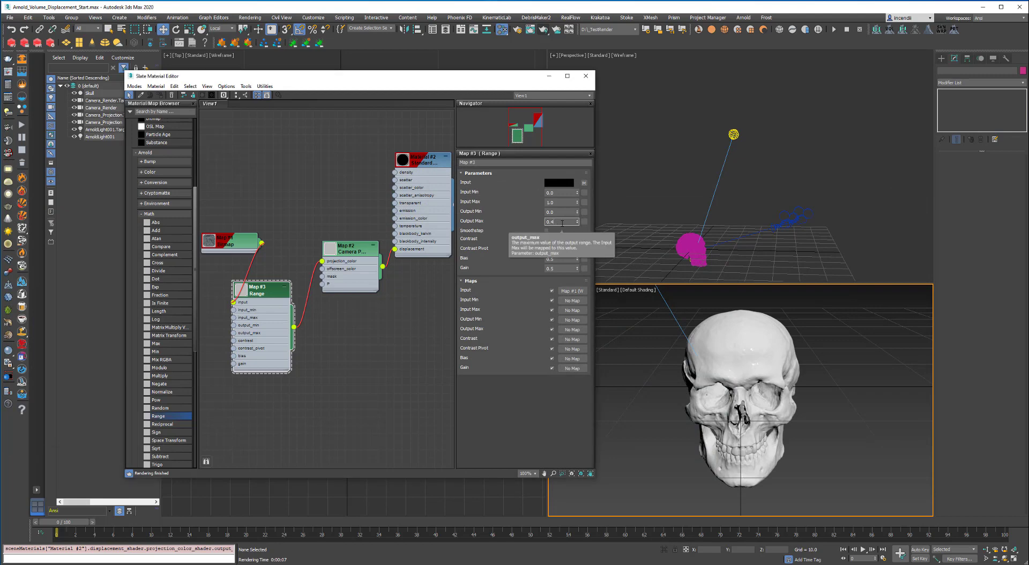
pyautogui.click(544, 32)
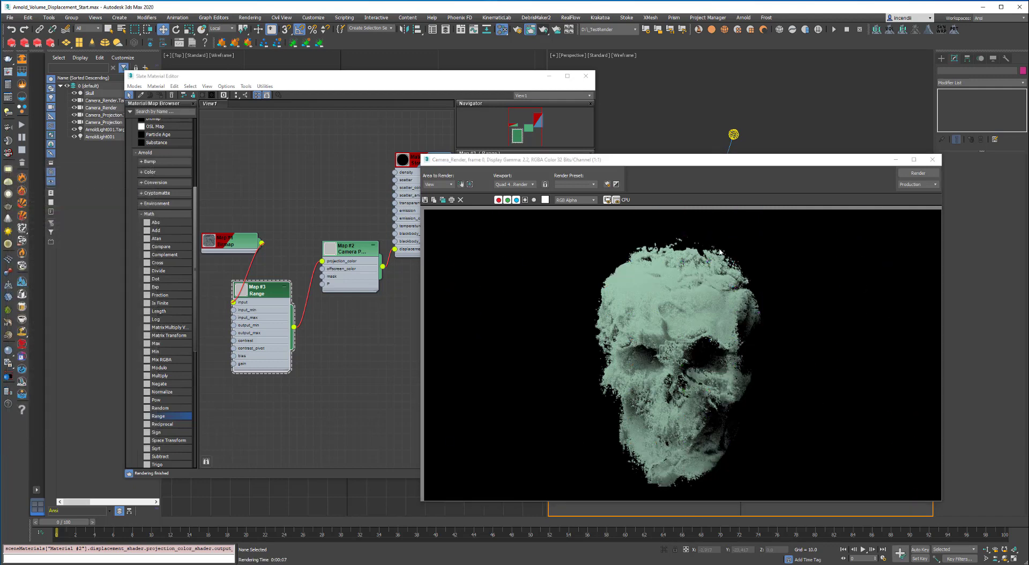
pyautogui.click(933, 158)
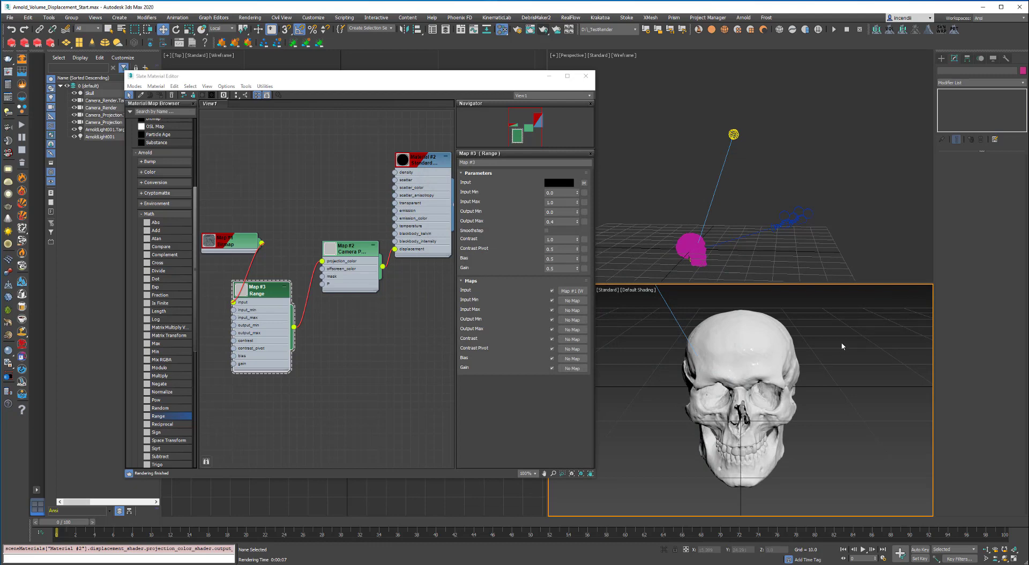
# Step: Render the displaced skull from a rotated side view in perspective and close the render
pyautogui.keyDown('alt'); pyautogui.moveTo(765, 403); pyautogui.dragTo(824, 341, button='middle'); pyautogui.keyUp('alt')
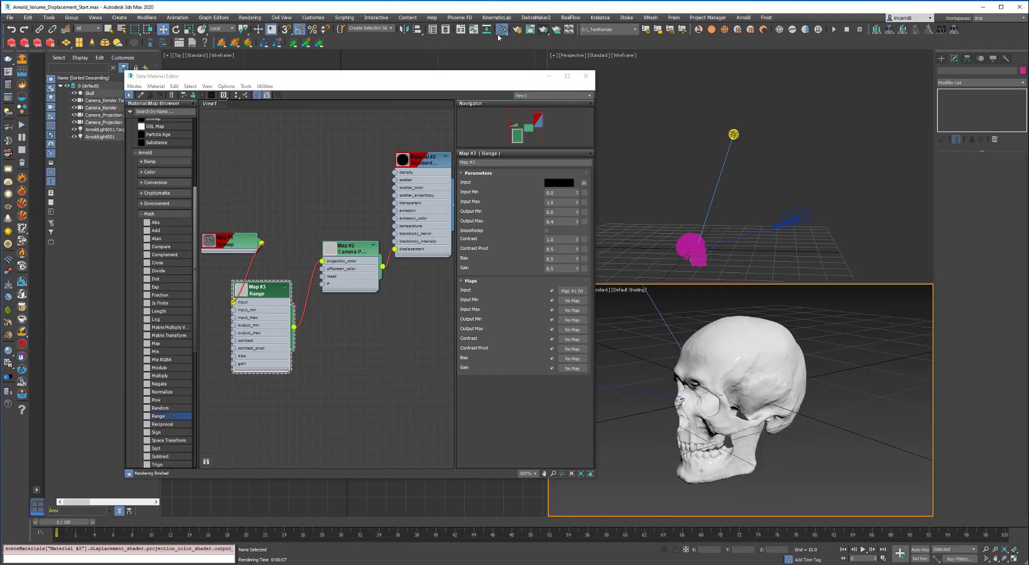
pyautogui.click(547, 30)
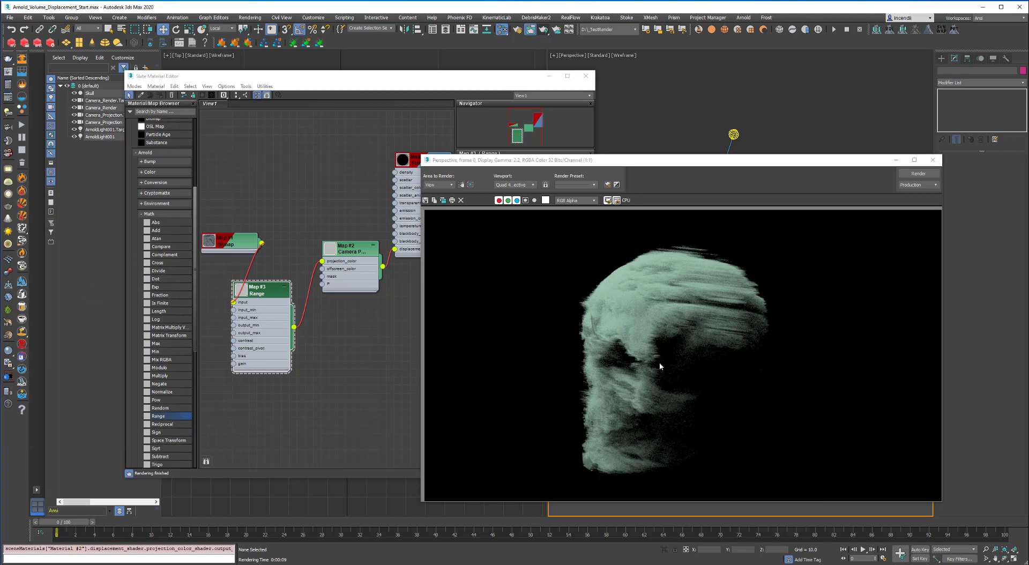
pyautogui.click(933, 160)
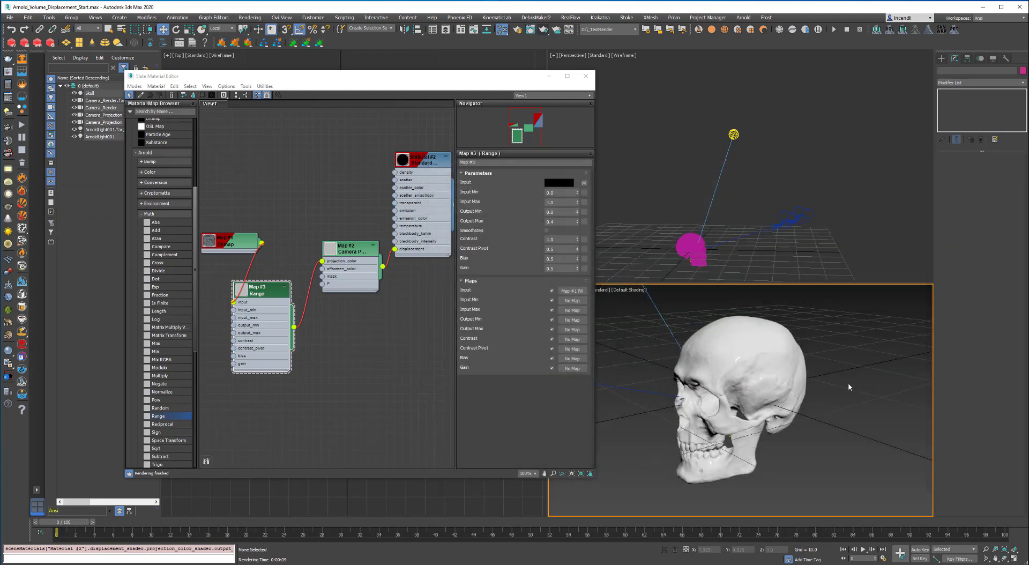
# Step: Return the viewport to Camera_Render and select the Camera_Projection camera
pyautogui.press('c')
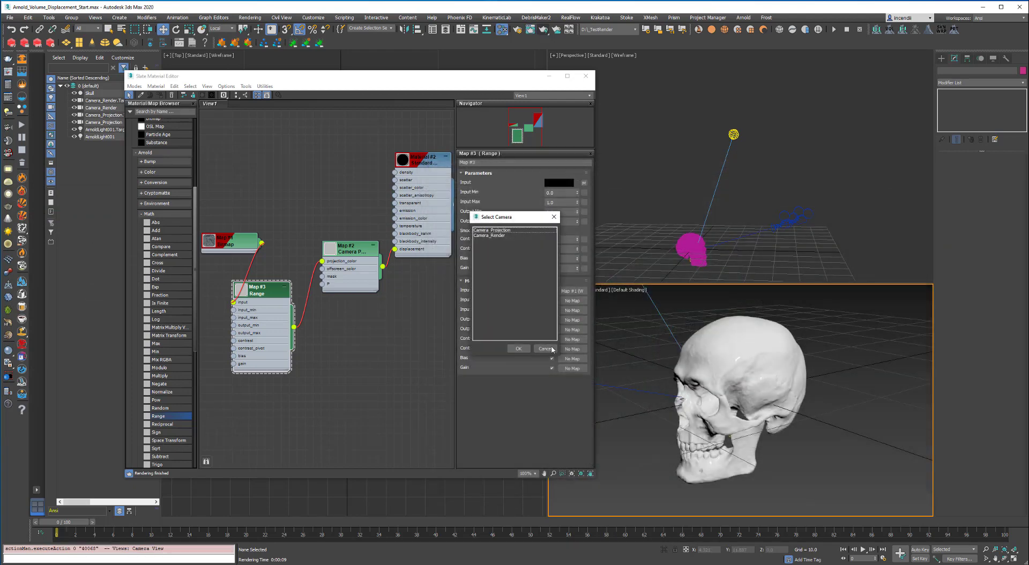
pyautogui.doubleClick(503, 236)
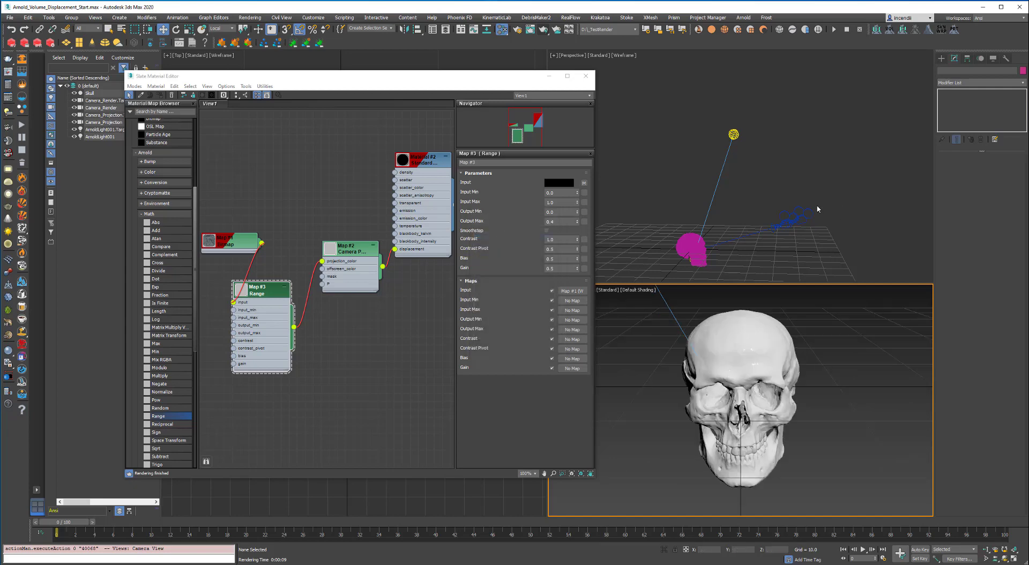
pyautogui.click(786, 220)
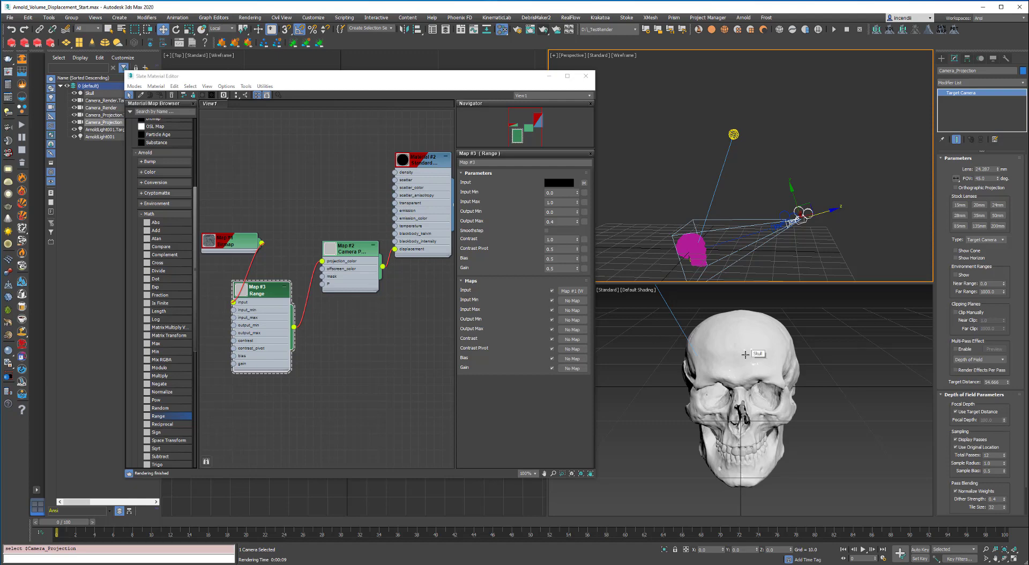
# Step: Set the Scatter Color of the Standard Volume material to red
pyautogui.doubleClick(417, 161)
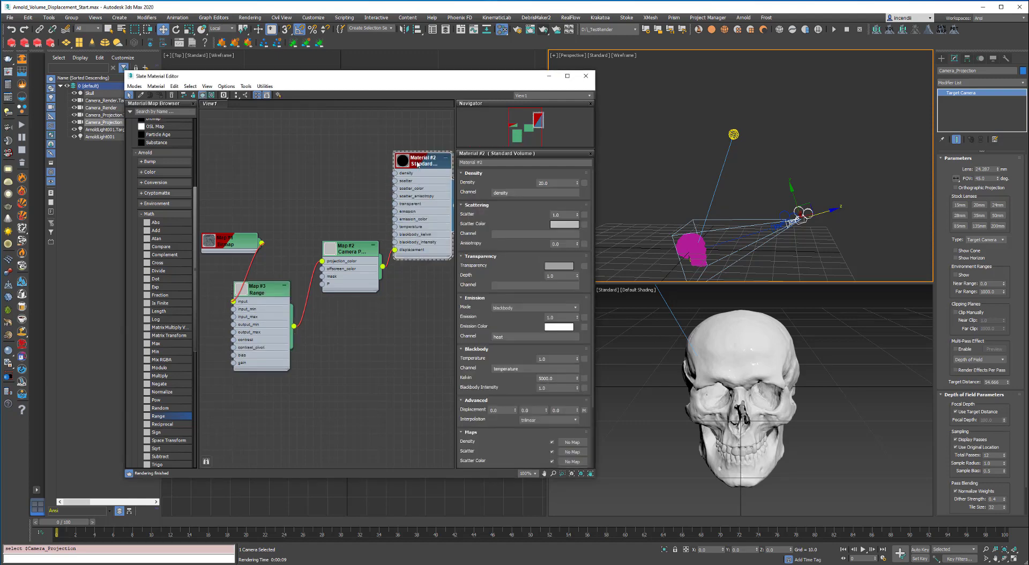
pyautogui.click(558, 228)
pyautogui.moveTo(358, 300)
pyautogui.mouseDown()
pyautogui.moveTo(370, 336)
pyautogui.moveTo(369, 314)
pyautogui.mouseUp()
pyautogui.click(454, 361)
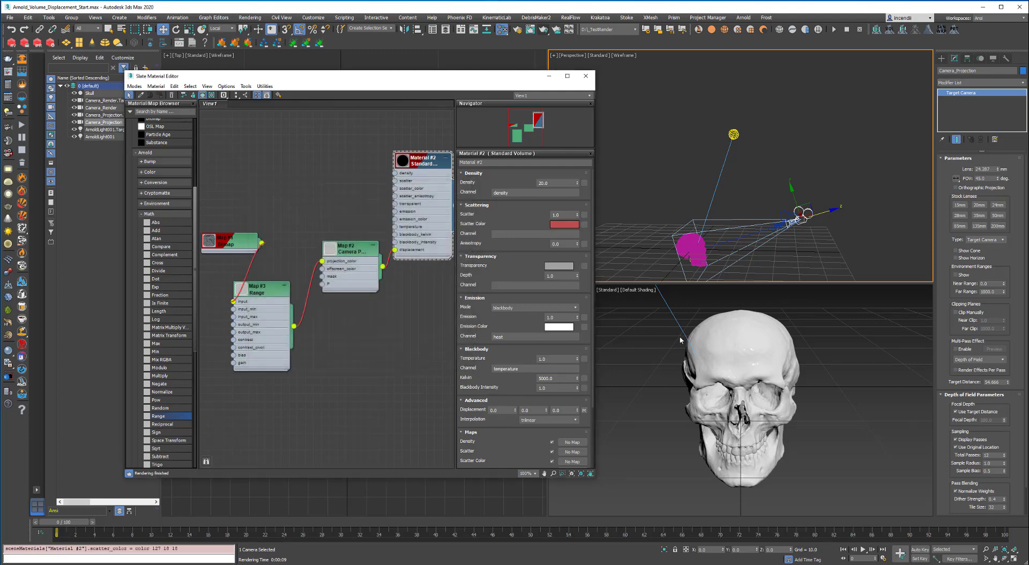
# Step: Render the skull with the red scatter colour and close the render
pyautogui.rightClick(643, 323)
pyautogui.click(543, 29)
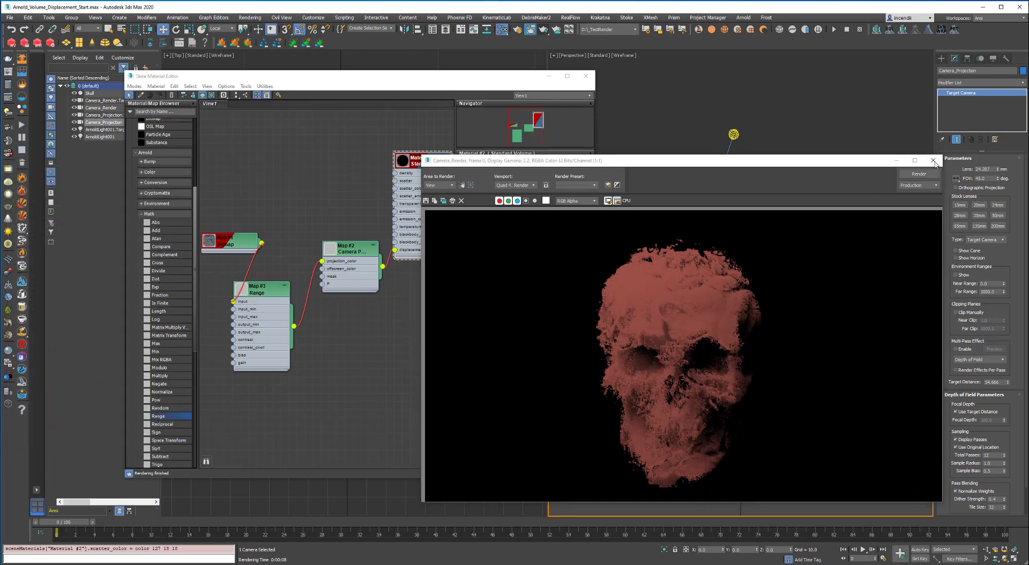
pyautogui.click(933, 160)
# Step: Restore the Standard Volume material's Scatter Color to grey
pyautogui.click(559, 228)
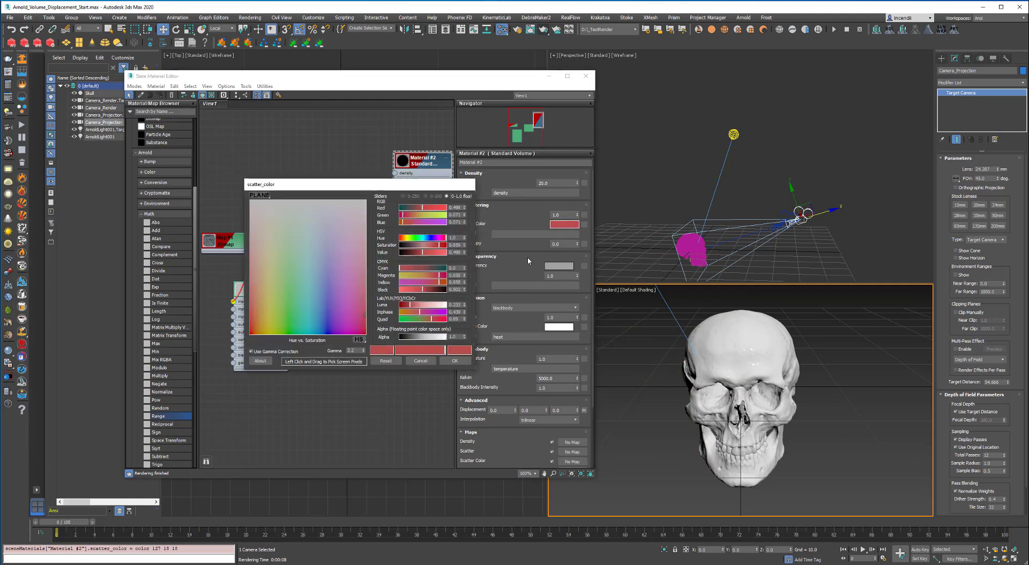
pyautogui.click(456, 361)
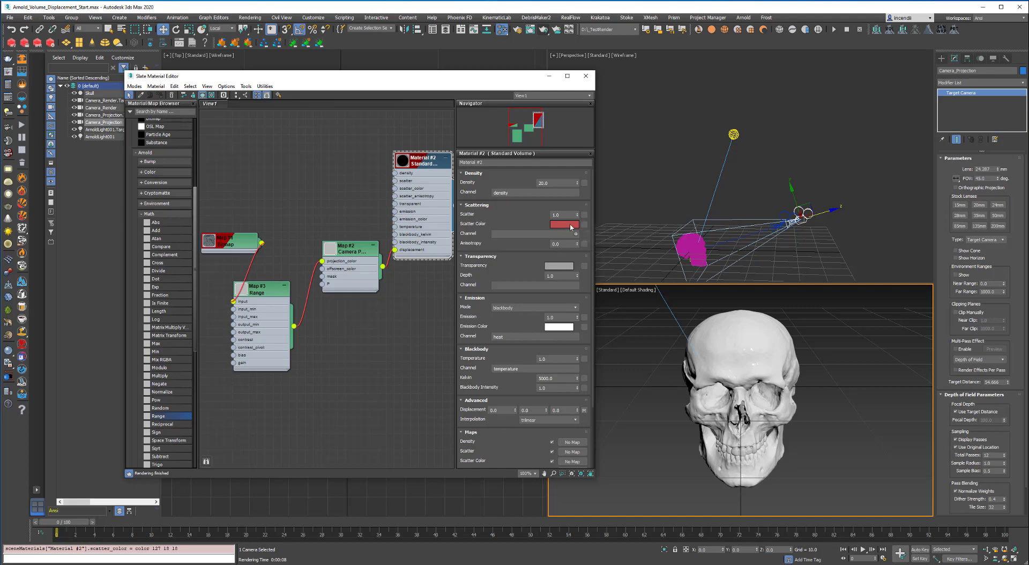
pyautogui.moveTo(572, 227); pyautogui.dragTo(568, 224)
# Step: Connect the Camera Projection output to the Standard Volume's scatter_color input and render the skull
pyautogui.moveTo(240, 246); pyautogui.dragTo(235, 237)
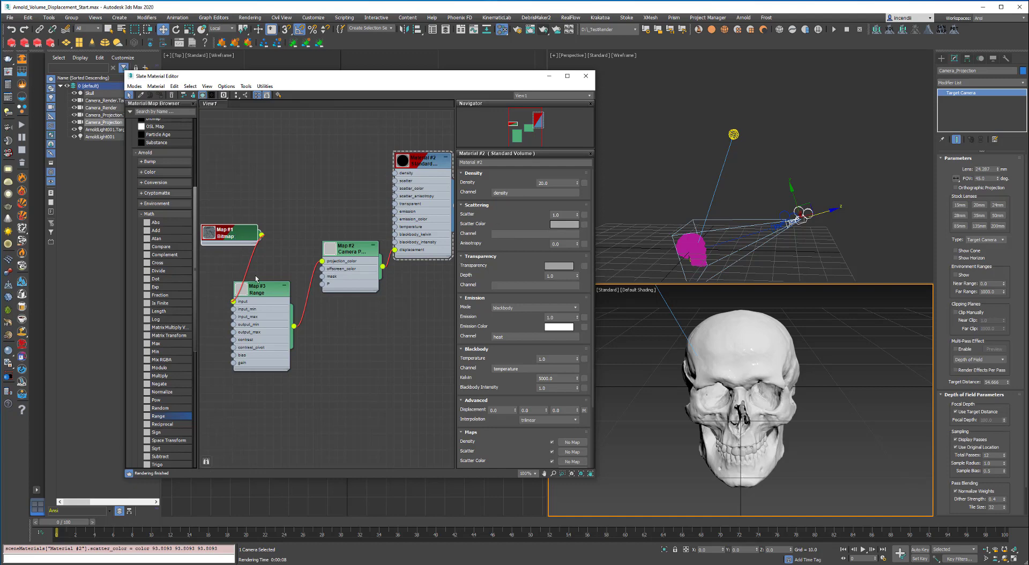
pyautogui.moveTo(385, 295); pyautogui.dragTo(352, 317, button='middle')
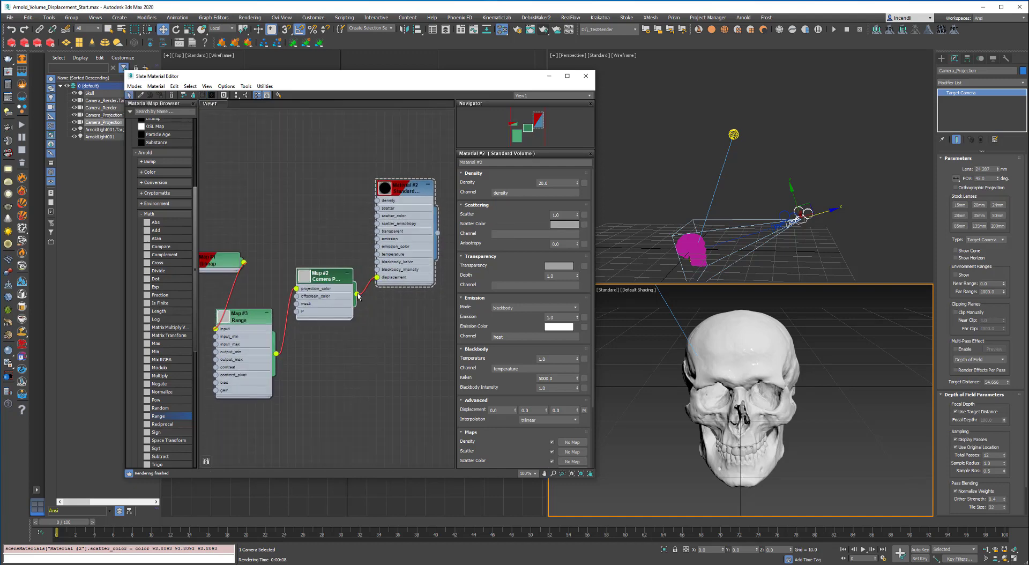
pyautogui.moveTo(370, 231); pyautogui.dragTo(376, 215)
pyautogui.hotkey('shift', 'q')
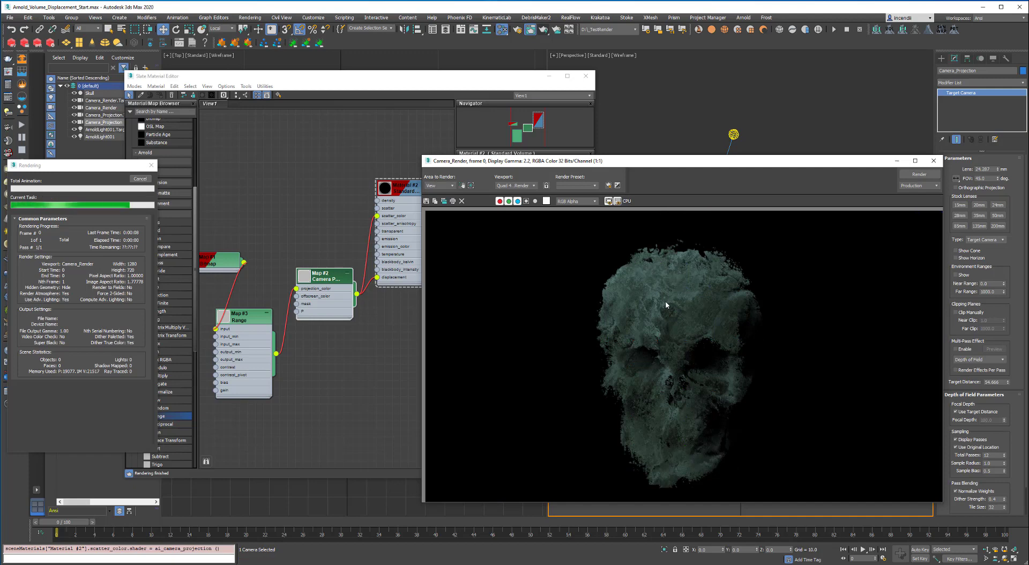
# Step: Set the Arnold light's colour to a warm tint of RGB 255, 209, 164 and re-render the skull
pyautogui.click(733, 134)
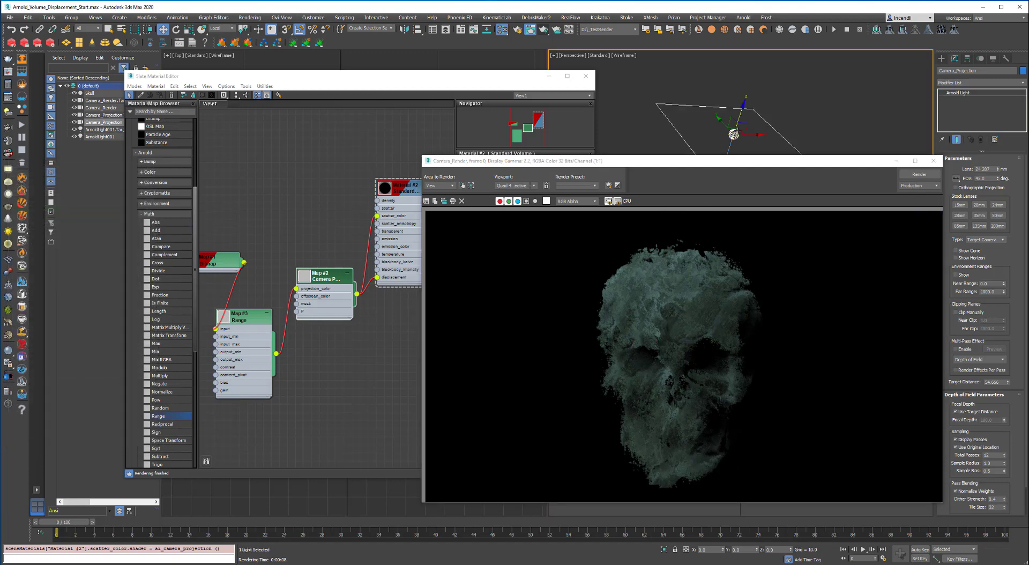
pyautogui.click(1013, 341)
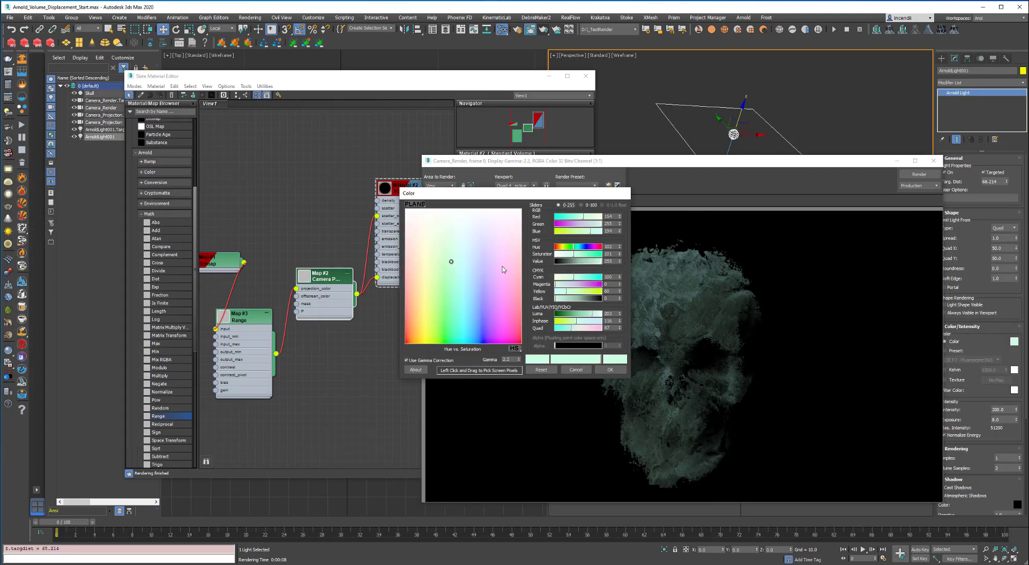
pyautogui.moveTo(424, 221); pyautogui.dragTo(420, 261)
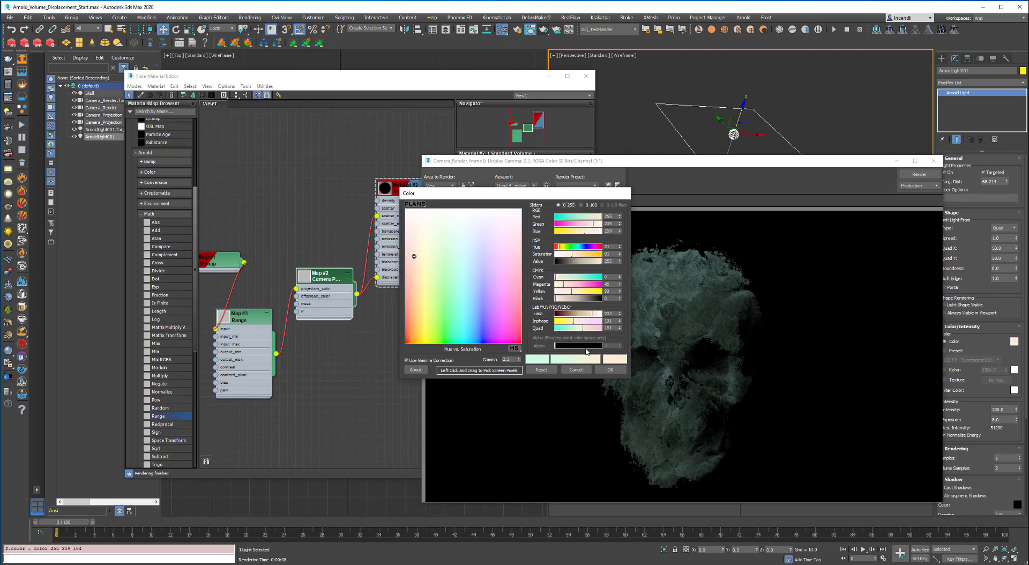
pyautogui.click(606, 369)
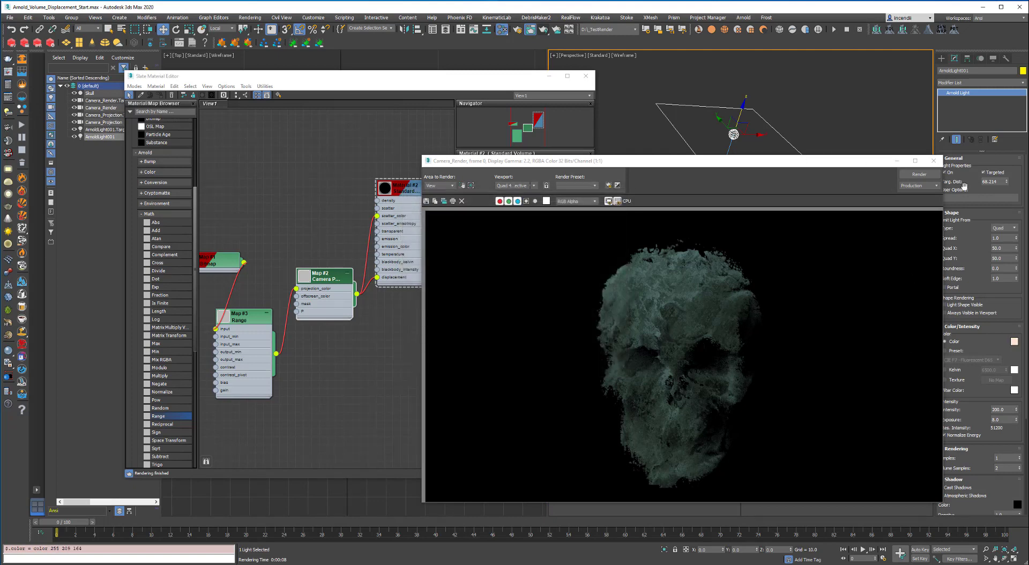
pyautogui.click(933, 161)
pyautogui.click(543, 30)
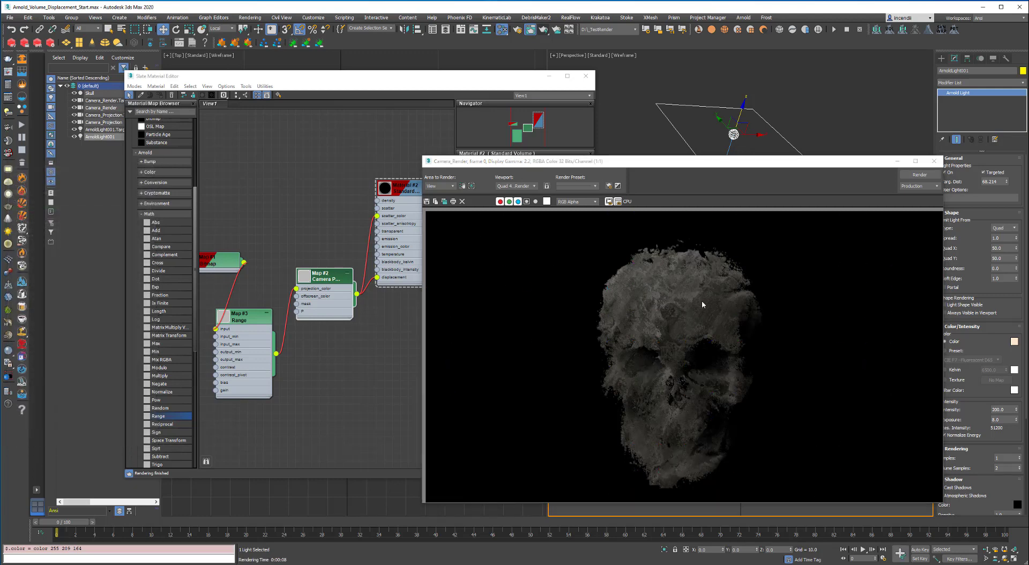
# Step: Set the Arnold light's colour to pure white, RGB 255, 255, 255
pyautogui.click(1013, 341)
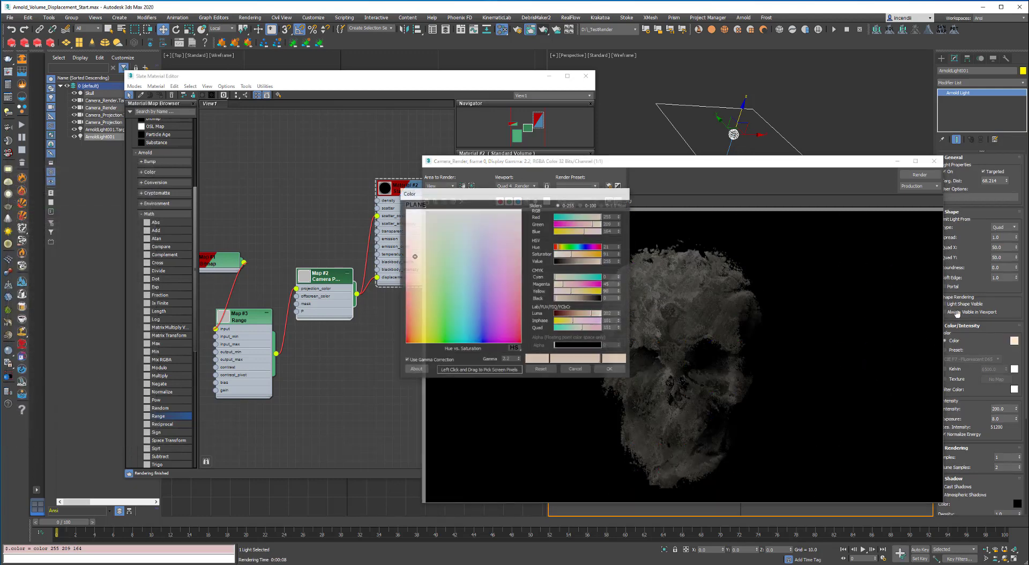
pyautogui.moveTo(494, 234); pyautogui.dragTo(498, 204)
pyautogui.click(612, 370)
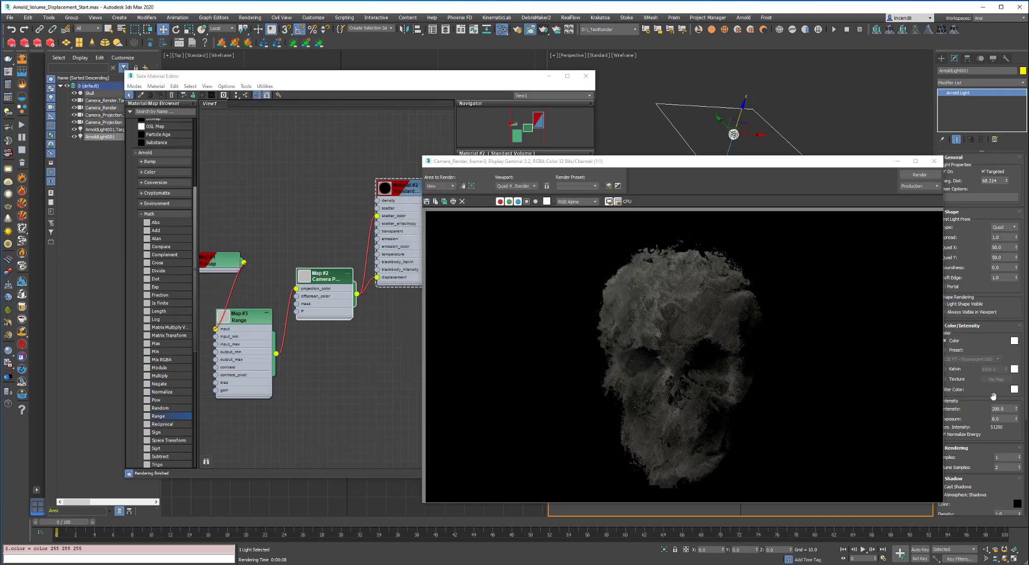
# Step: Raise the Arnold light's Intensity and re-render the skull from Camera_Render
pyautogui.click(995, 408)
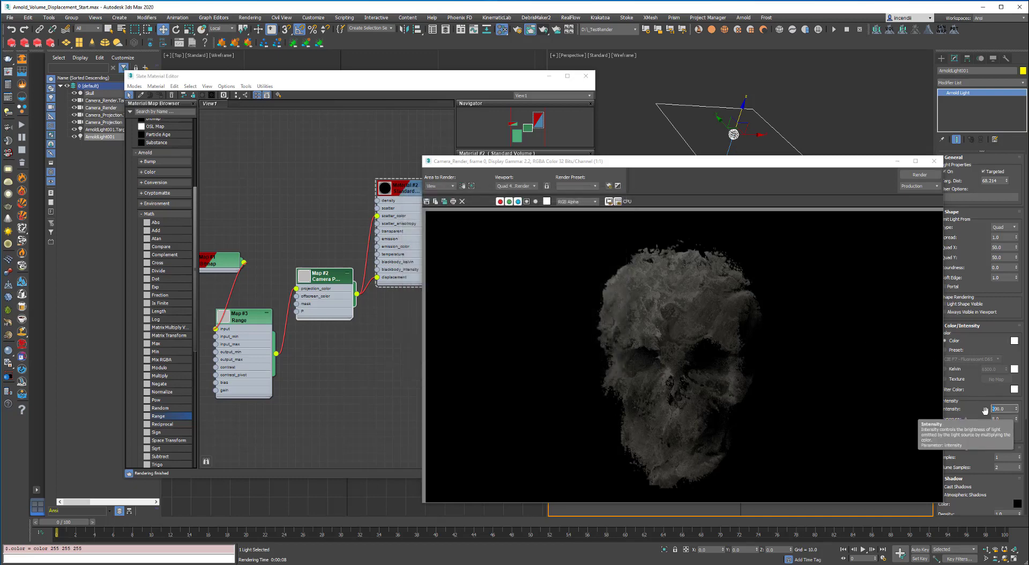
pyautogui.click(933, 161)
pyautogui.click(788, 94)
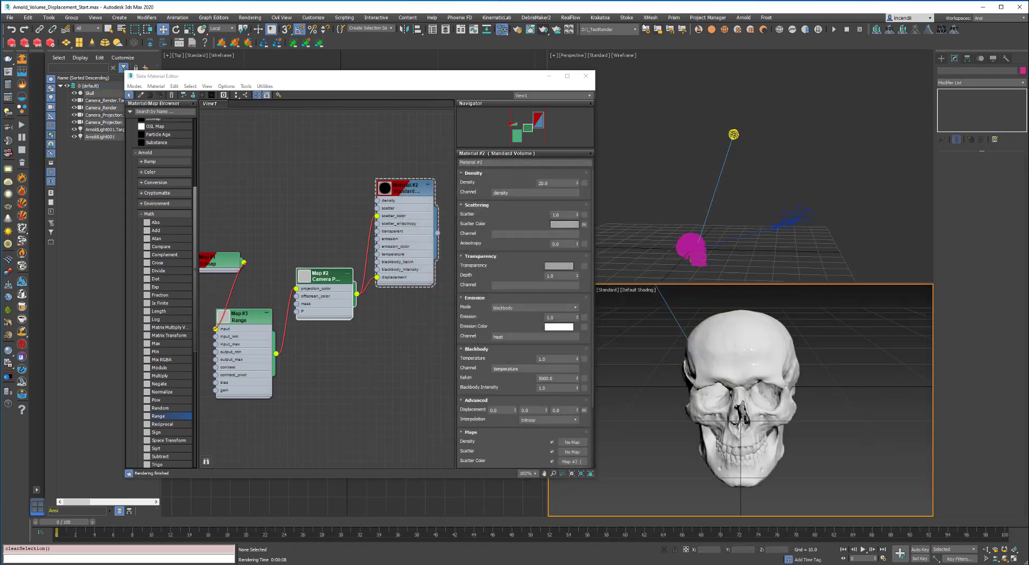
pyautogui.click(556, 30)
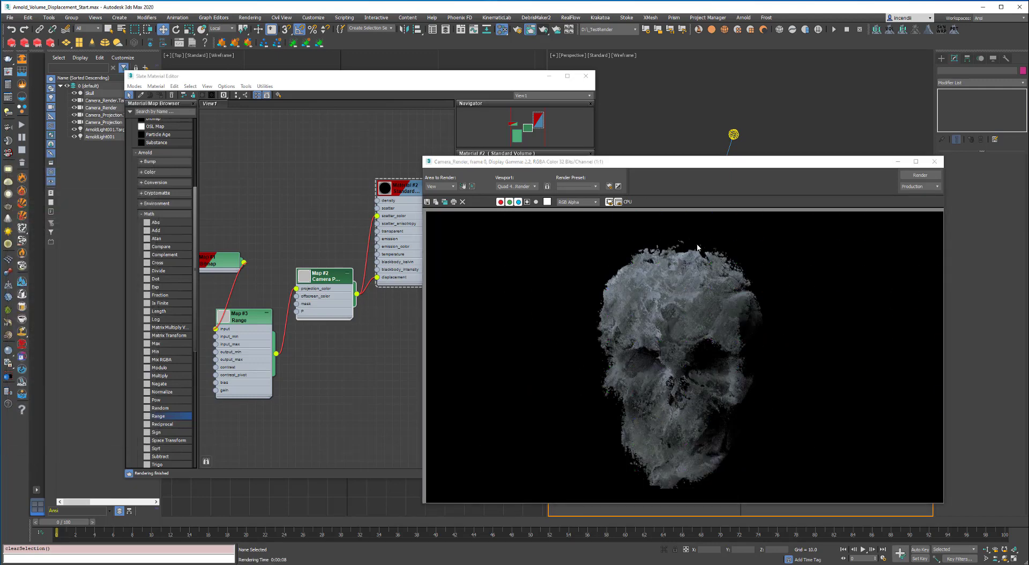
# Step: Inspect the skull render's alpha channel and return to the colour view
pyautogui.click(527, 202)
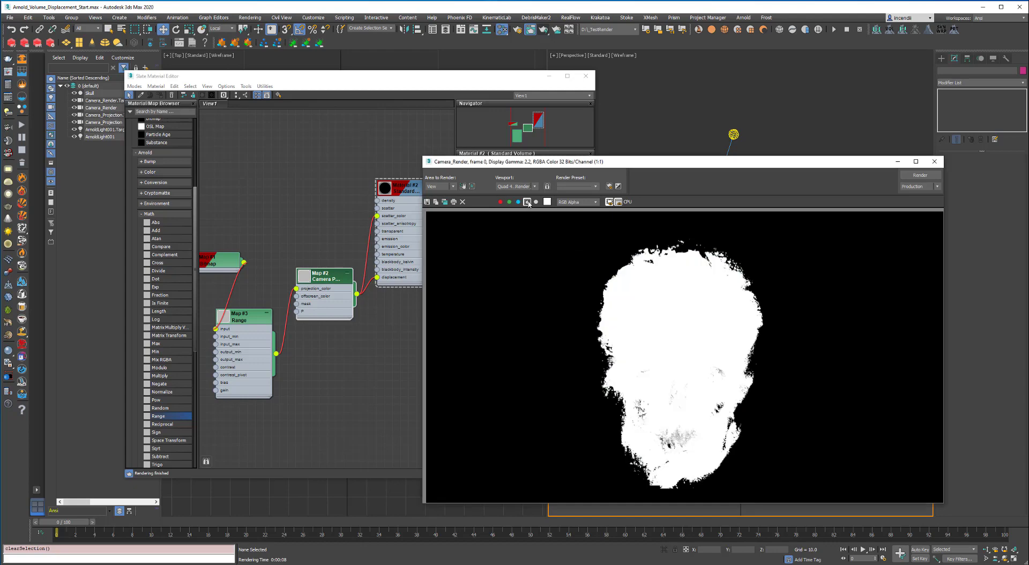
pyautogui.click(528, 202)
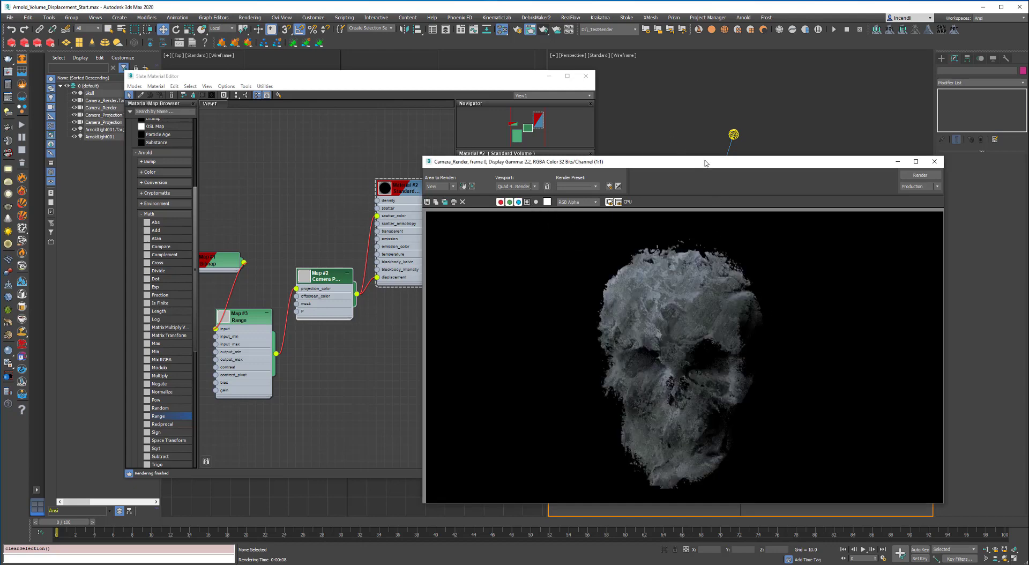
# Step: Move the Bitmap node higher above the Range node, open its parameters and preview its water foam image at full size
pyautogui.moveTo(250, 213); pyautogui.dragTo(308, 211, button='middle')
pyautogui.doubleClick(249, 260)
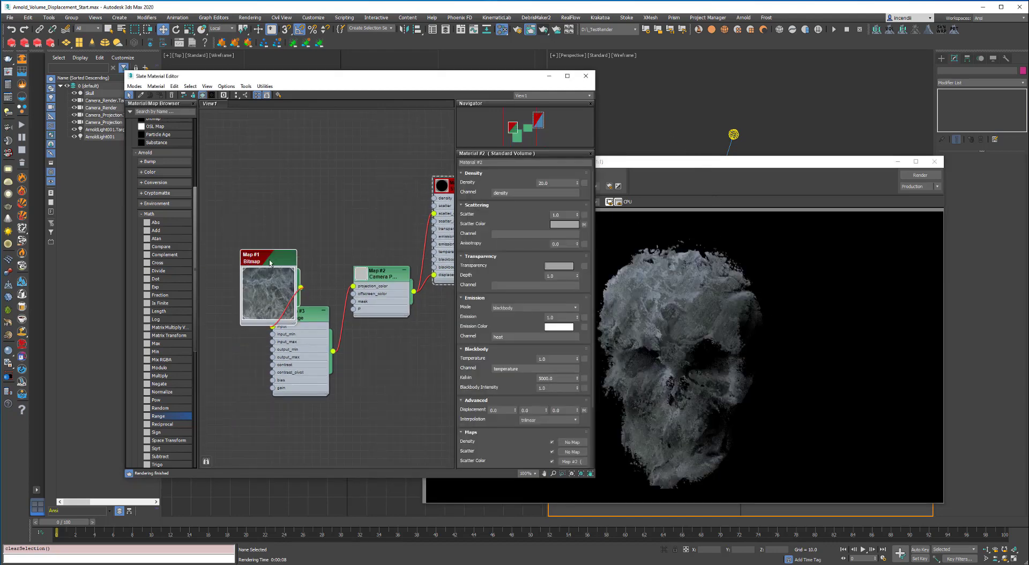
pyautogui.moveTo(270, 254); pyautogui.dragTo(261, 215)
pyautogui.doubleClick(261, 214)
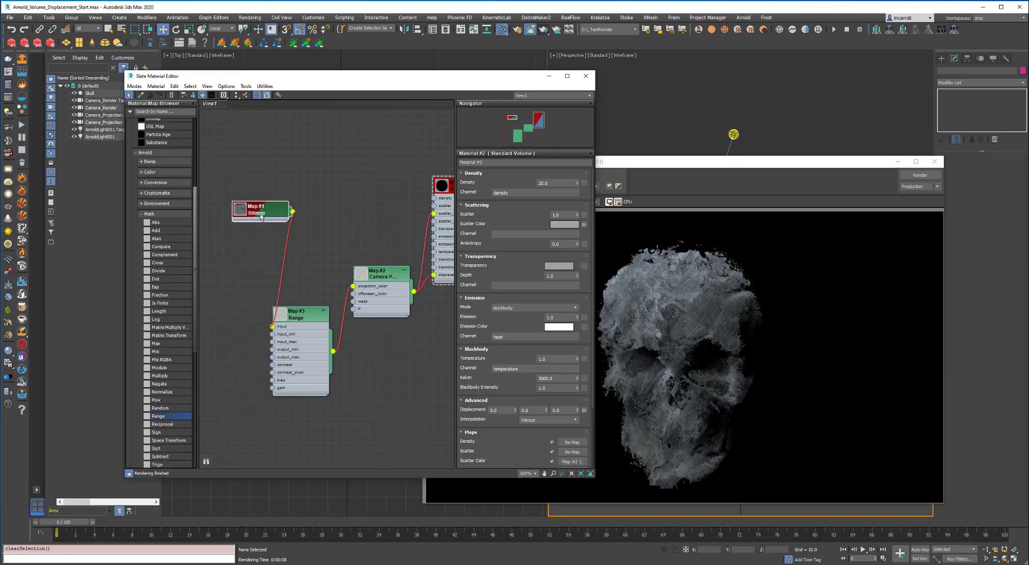
pyautogui.click(568, 295)
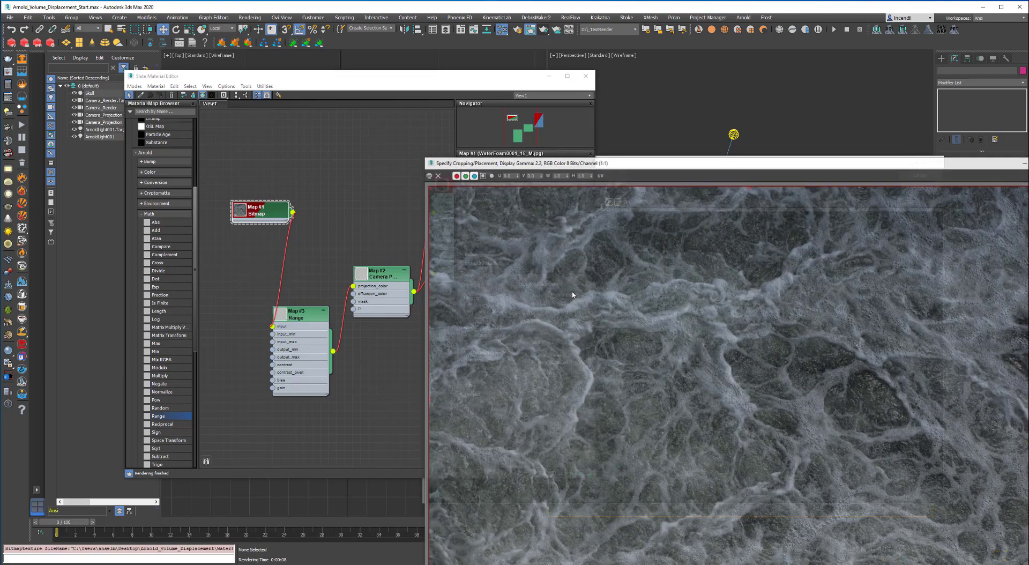
pyautogui.moveTo(771, 163); pyautogui.dragTo(633, 68)
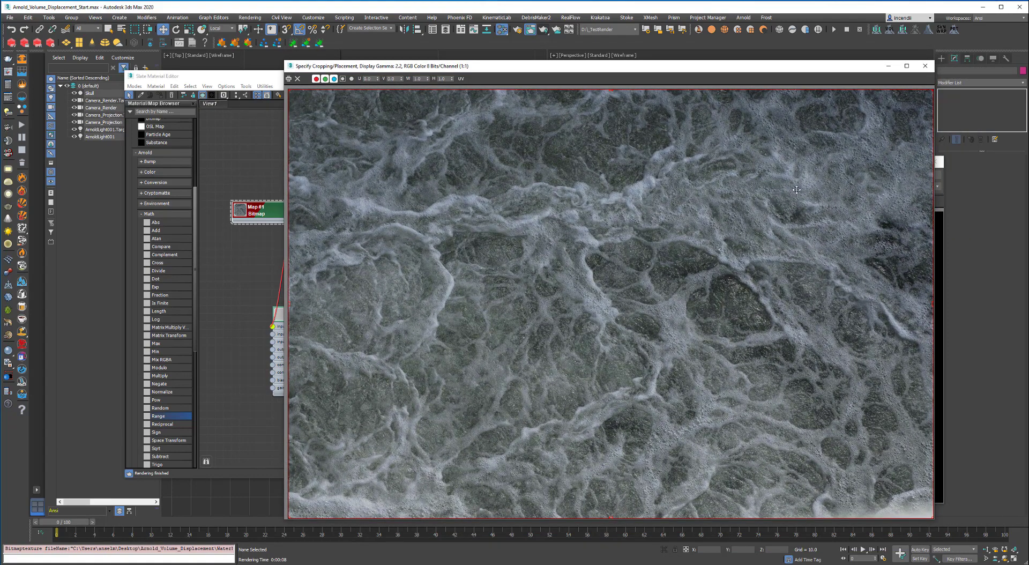
pyautogui.click(925, 66)
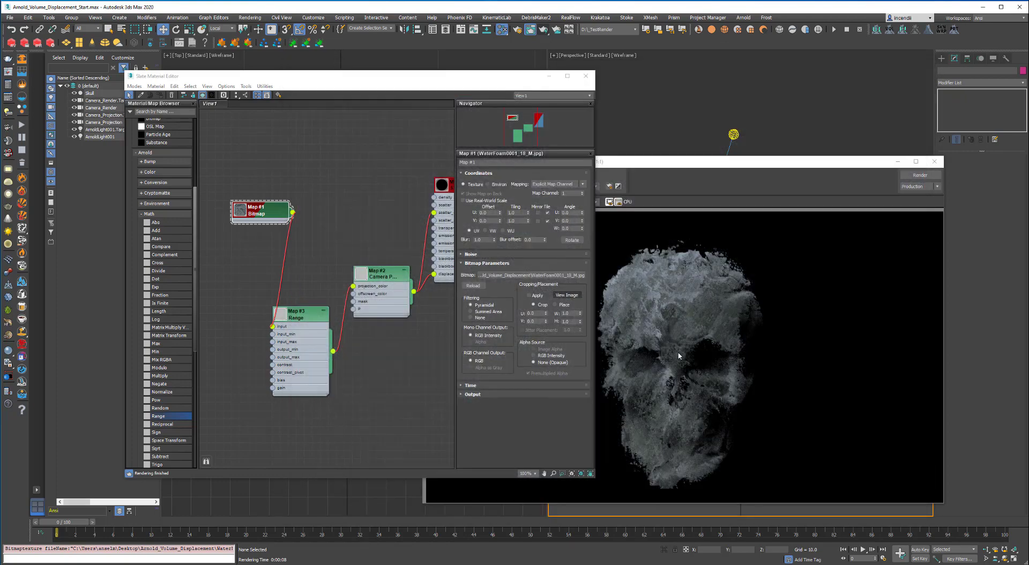
# Step: Set the water foam bitmap's filtering to Summed Area, lower its Blur and re-render the skull
pyautogui.click(492, 314)
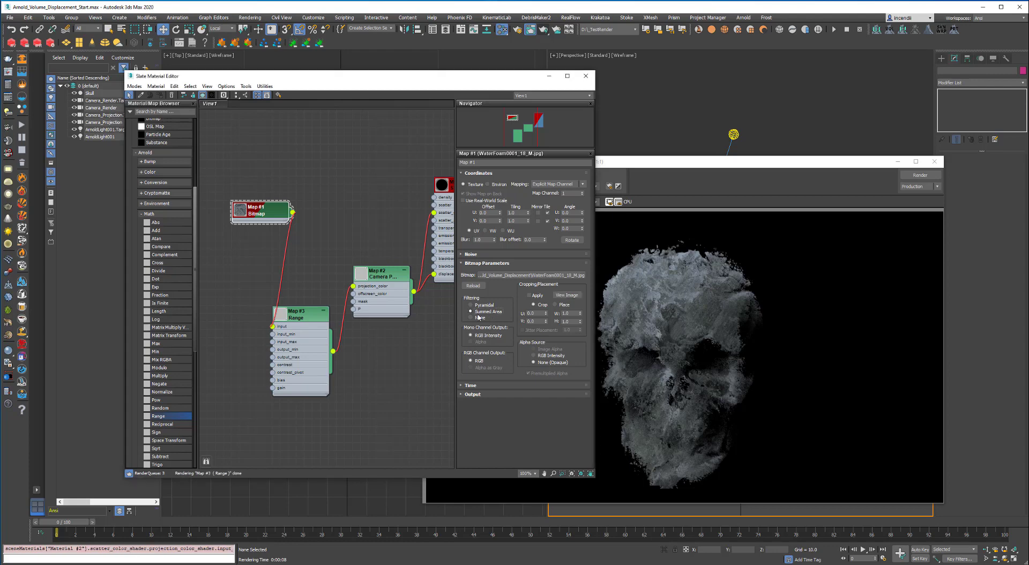
pyautogui.doubleClick(486, 240)
pyautogui.press('Return')
pyautogui.click(934, 161)
pyautogui.click(544, 31)
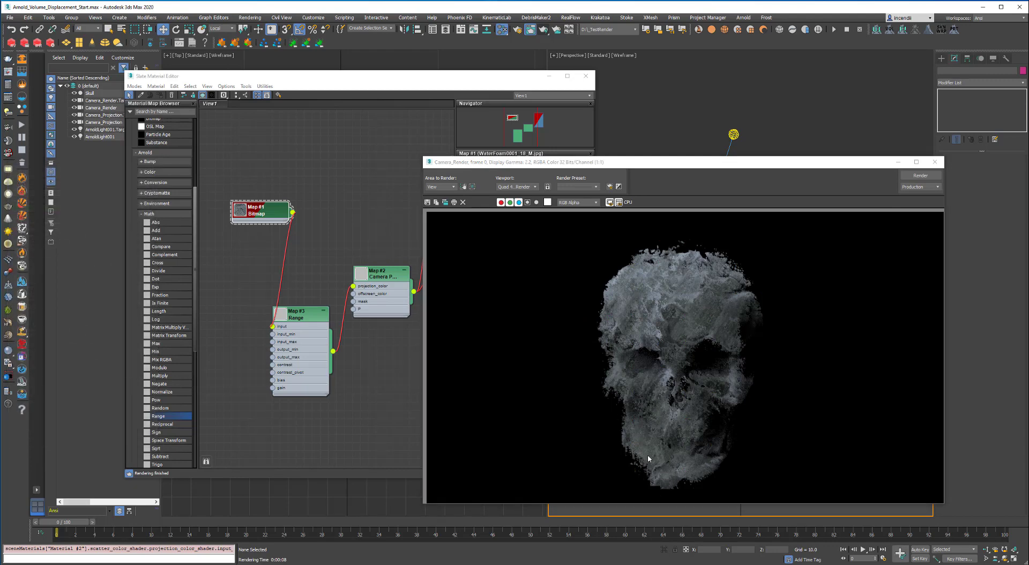
# Step: Close the render and examine the water foam source image again at full size
pyautogui.click(934, 164)
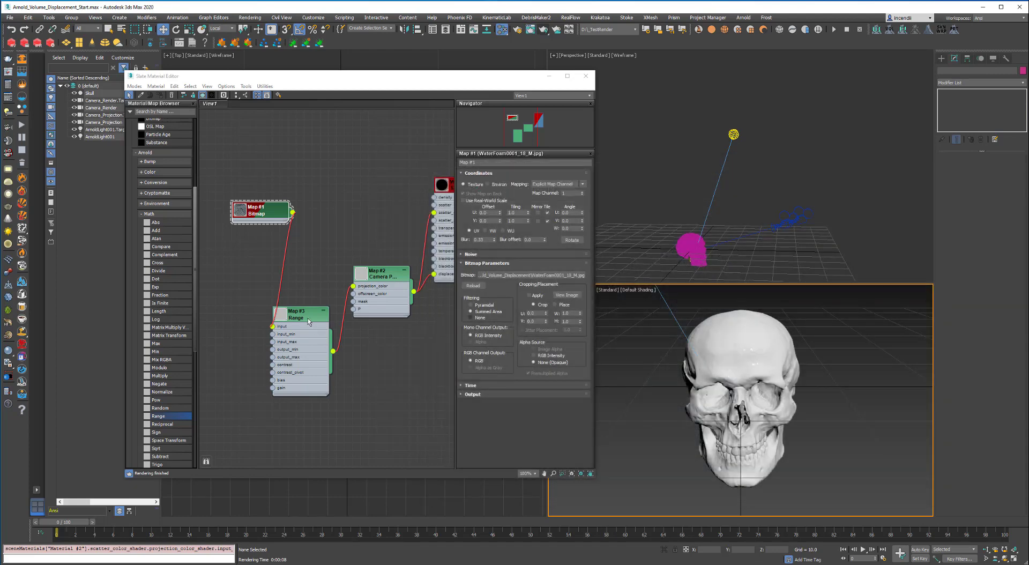
pyautogui.click(567, 295)
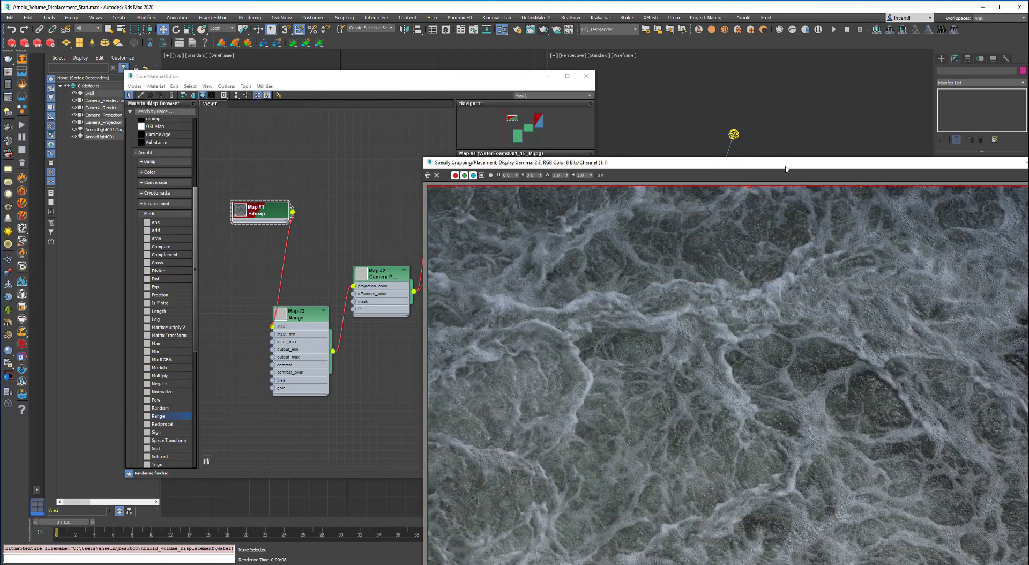
pyautogui.moveTo(786, 168); pyautogui.dragTo(610, 79)
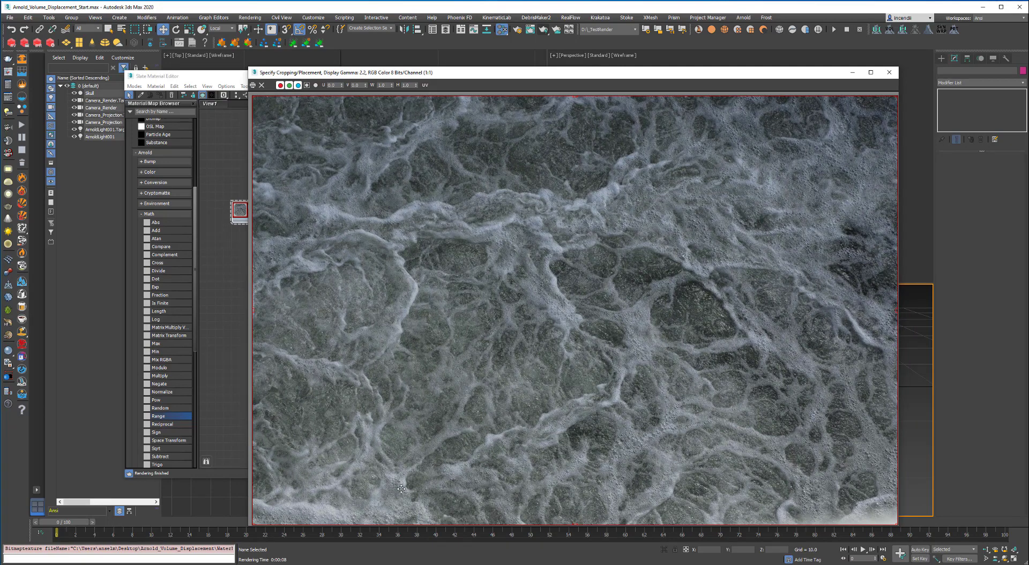
pyautogui.click(889, 72)
# Step: Replace the bitmap's image with the tileable tree bark texture and render the skull
pyautogui.click(584, 275)
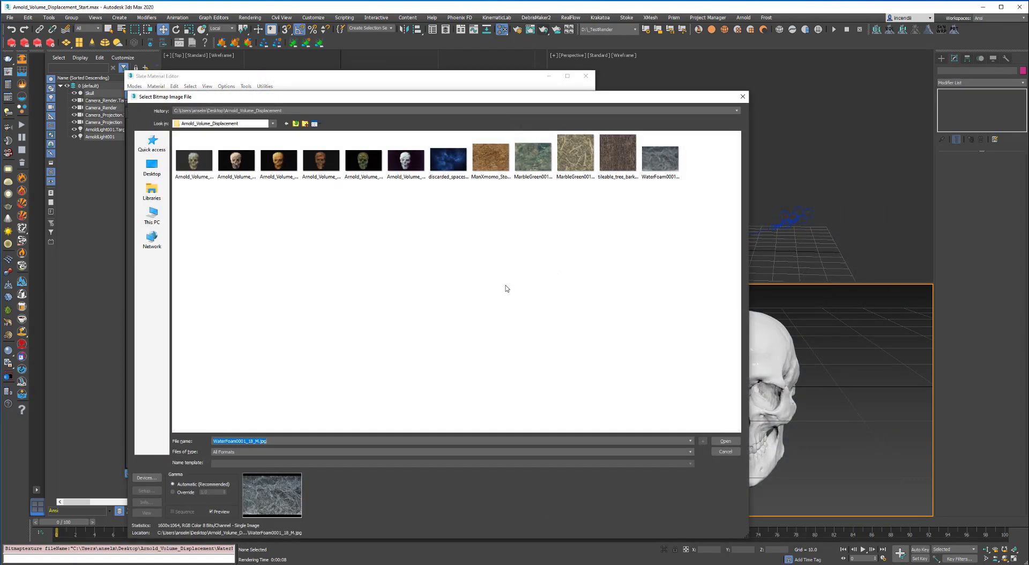
pyautogui.click(626, 150)
pyautogui.doubleClick(620, 151)
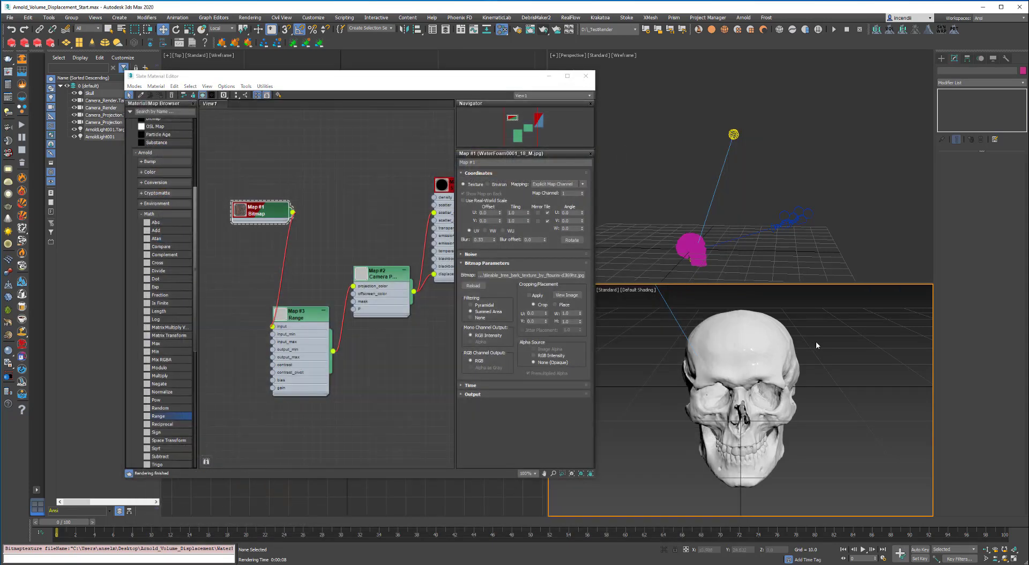
pyautogui.click(547, 34)
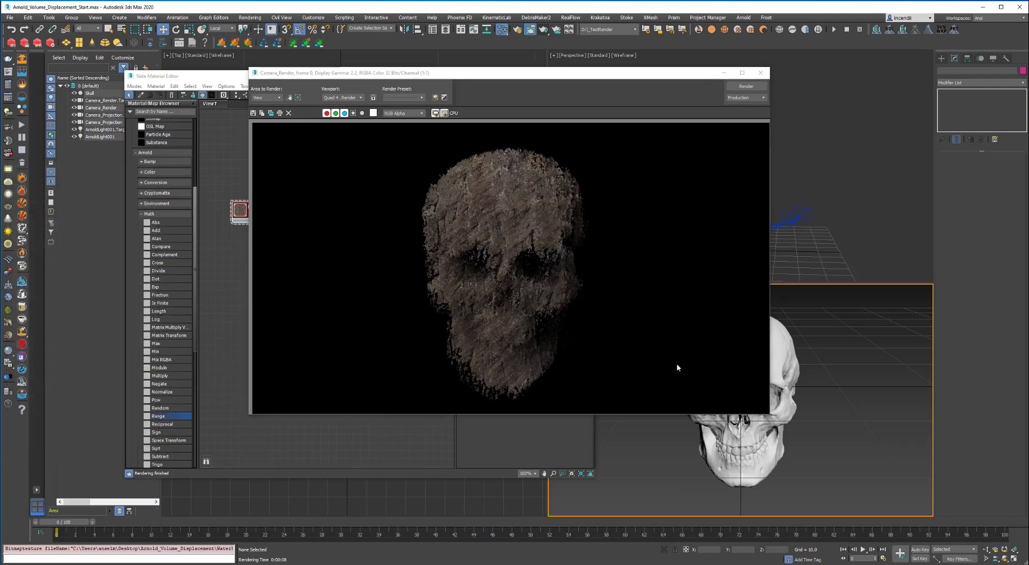
pyautogui.moveTo(521, 74); pyautogui.dragTo(689, 149)
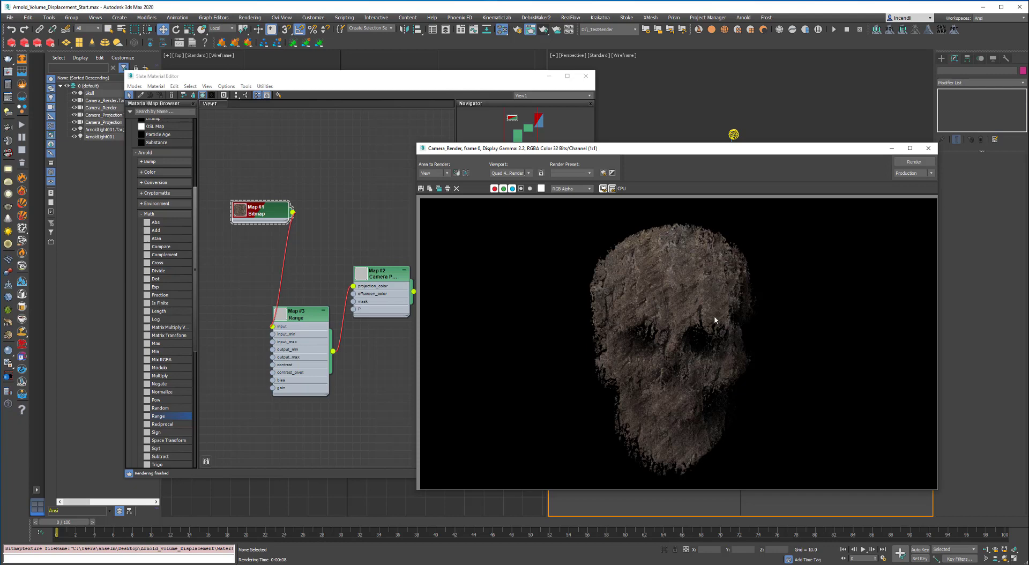
# Step: Set the Range map's Output Max to 3 and re-render the skull with the tree bark bitmap
pyautogui.click(928, 148)
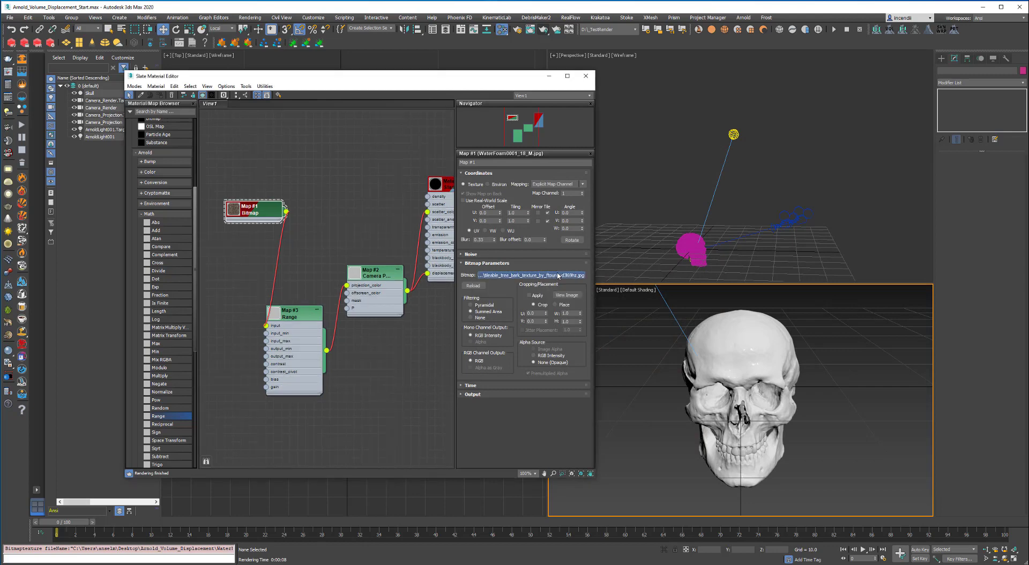
pyautogui.click(530, 275)
pyautogui.click(725, 441)
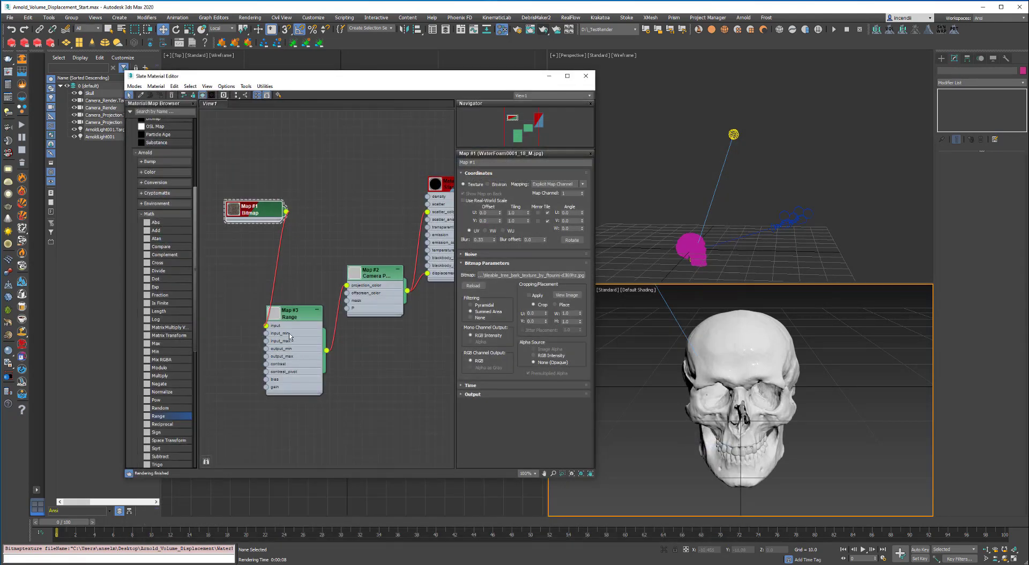
pyautogui.click(292, 315)
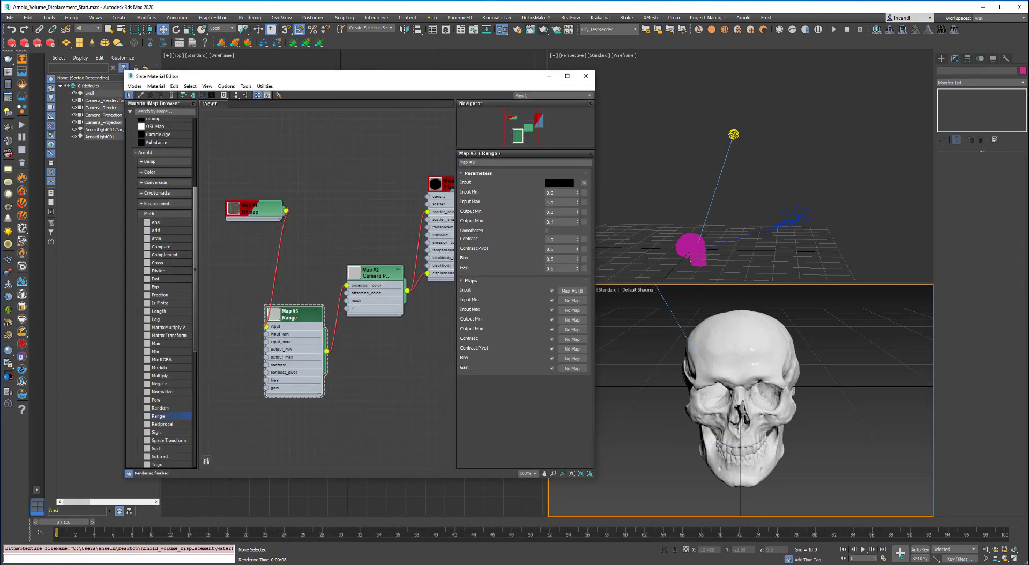
pyautogui.moveTo(559, 222); pyautogui.dragTo(542, 232)
pyautogui.write('3')
pyautogui.press('Return')
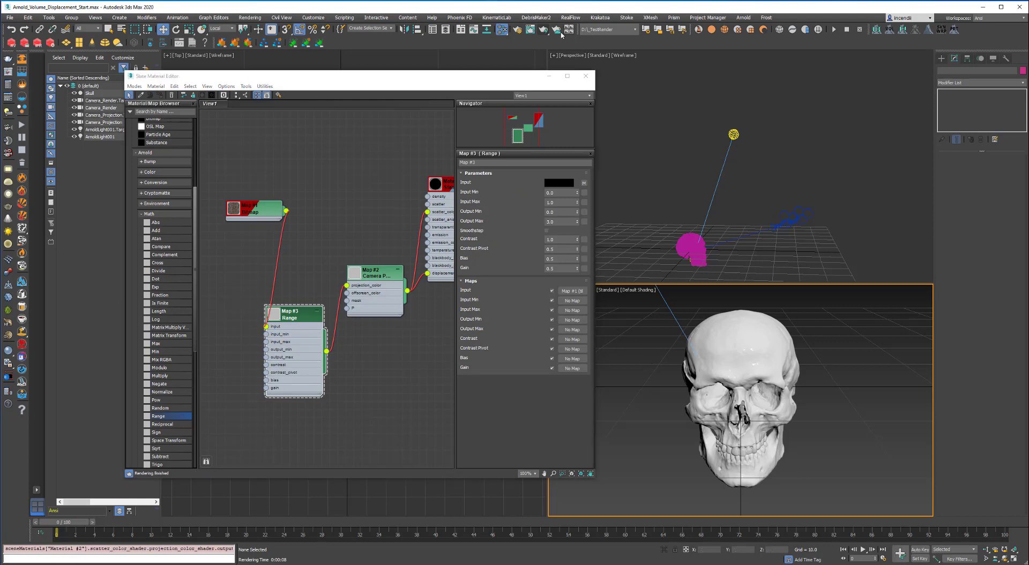
pyautogui.click(543, 30)
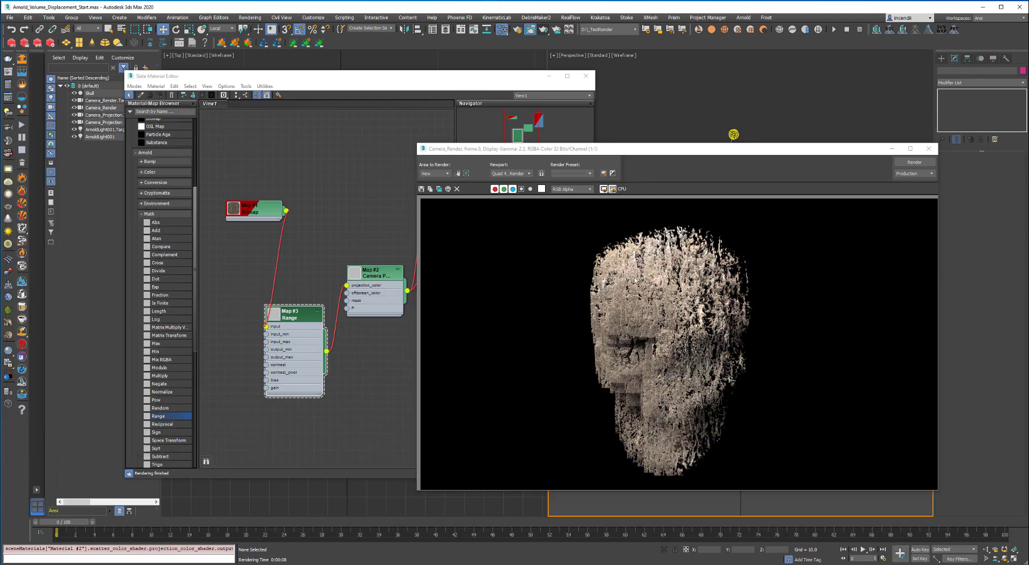
# Step: Compare the tree bark skull render's alpha channel with its colour view
pyautogui.click(521, 189)
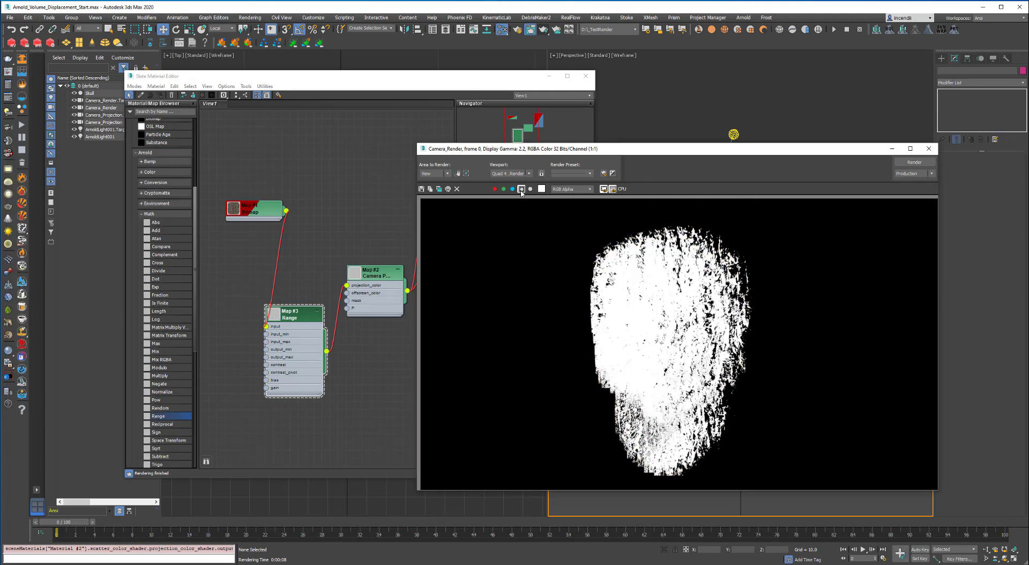
pyautogui.click(521, 190)
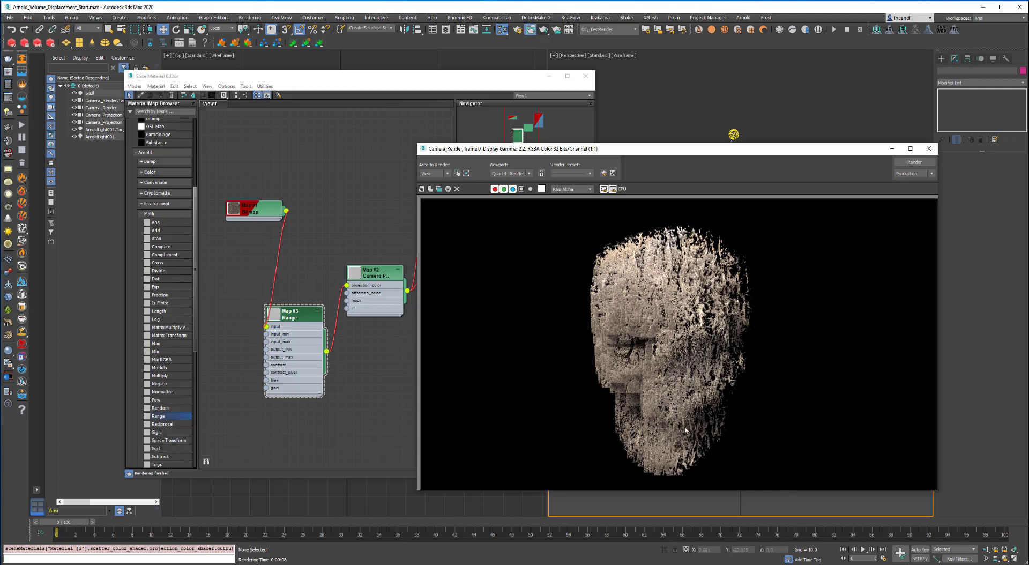
pyautogui.click(522, 189)
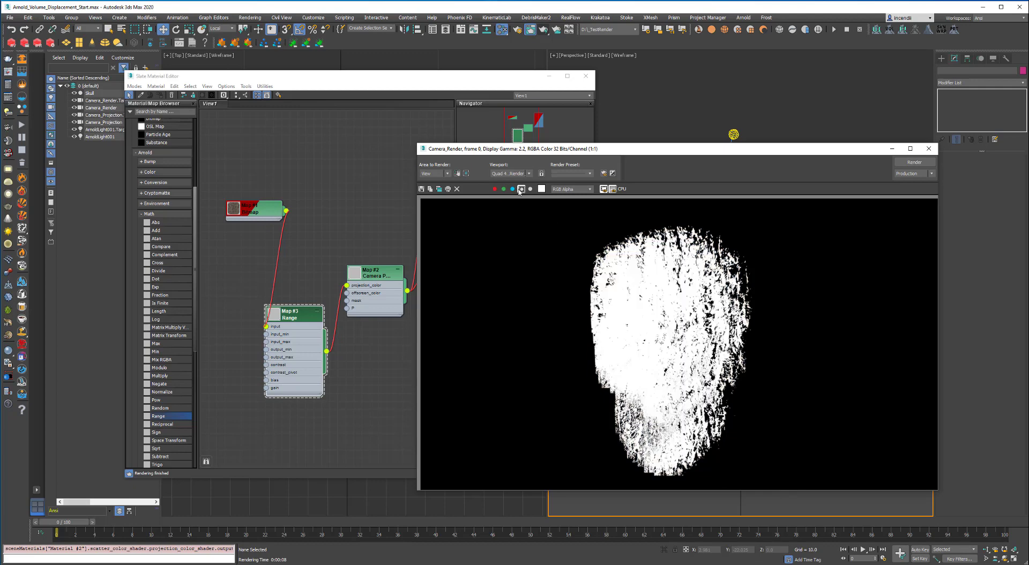
pyautogui.click(521, 189)
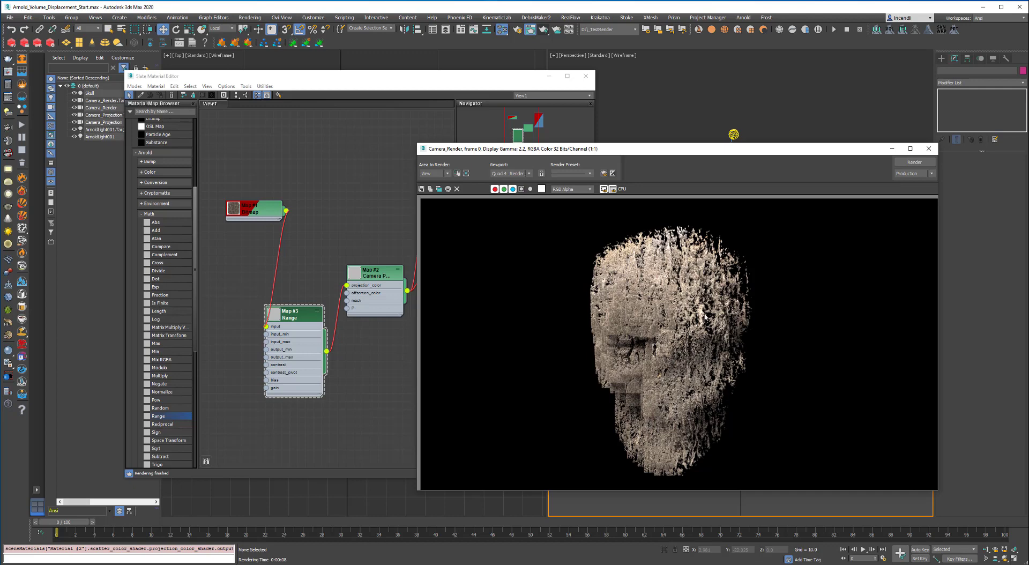
pyautogui.click(521, 189)
pyautogui.click(522, 188)
# Step: Close the render and set the Range map's Output Max to 1
pyautogui.click(928, 148)
pyautogui.doubleClick(560, 222)
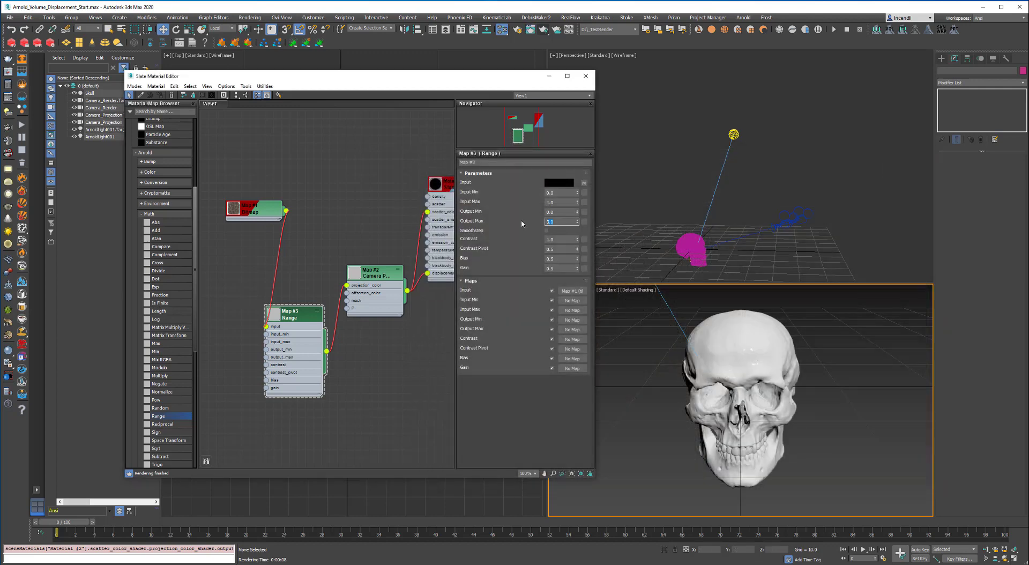
pyautogui.write('1')
pyautogui.press('Return')
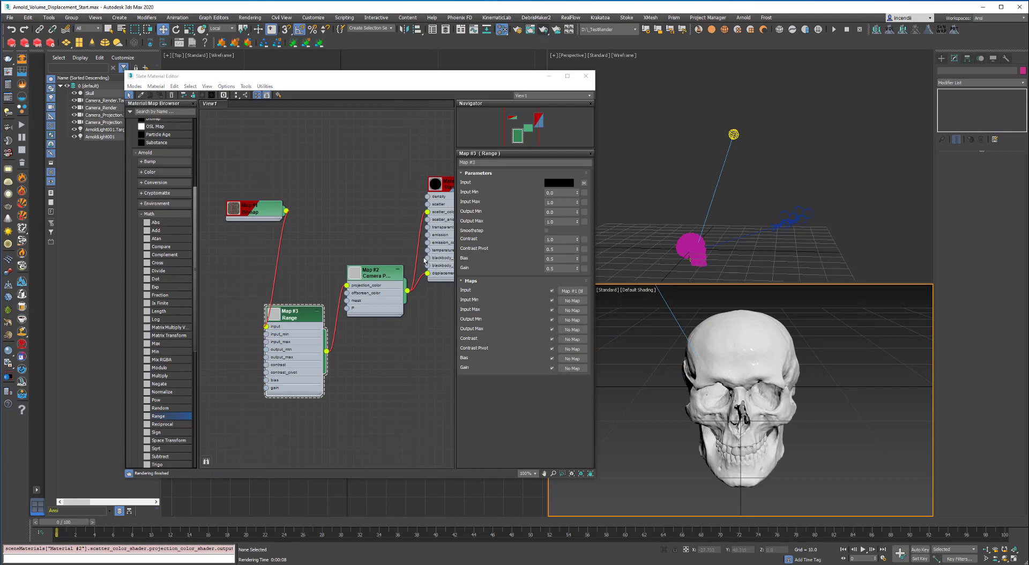
# Step: Replace the bitmap's image with the green-toned MarbleGreen texture, preview it at full size and render the skull
pyautogui.doubleClick(253, 214)
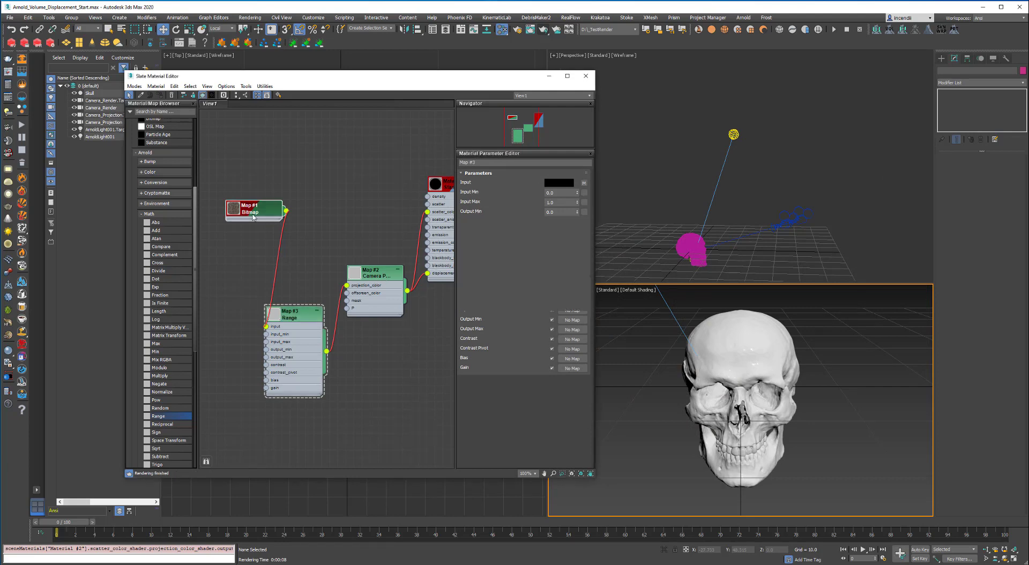
pyautogui.click(533, 275)
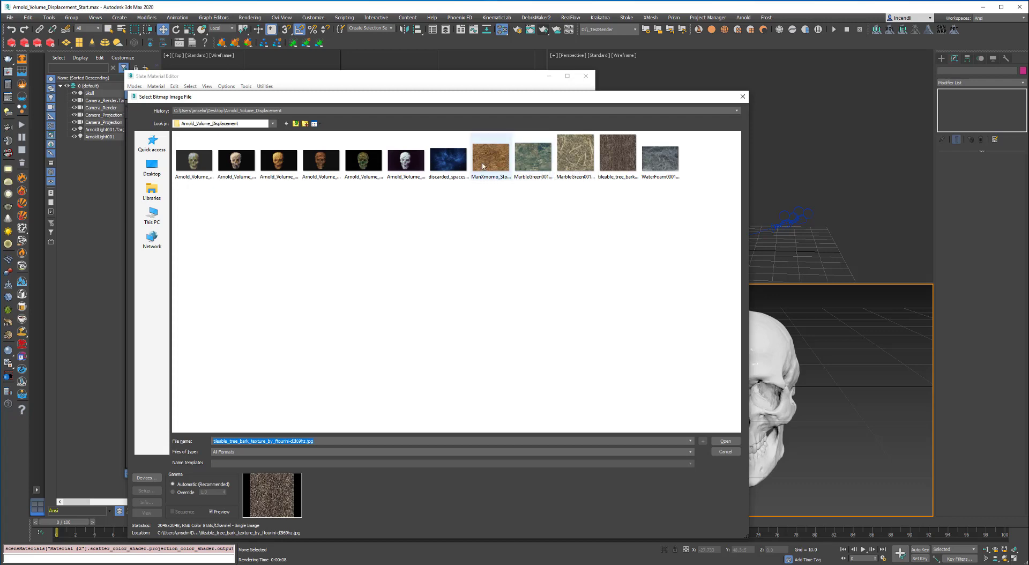
pyautogui.doubleClick(543, 167)
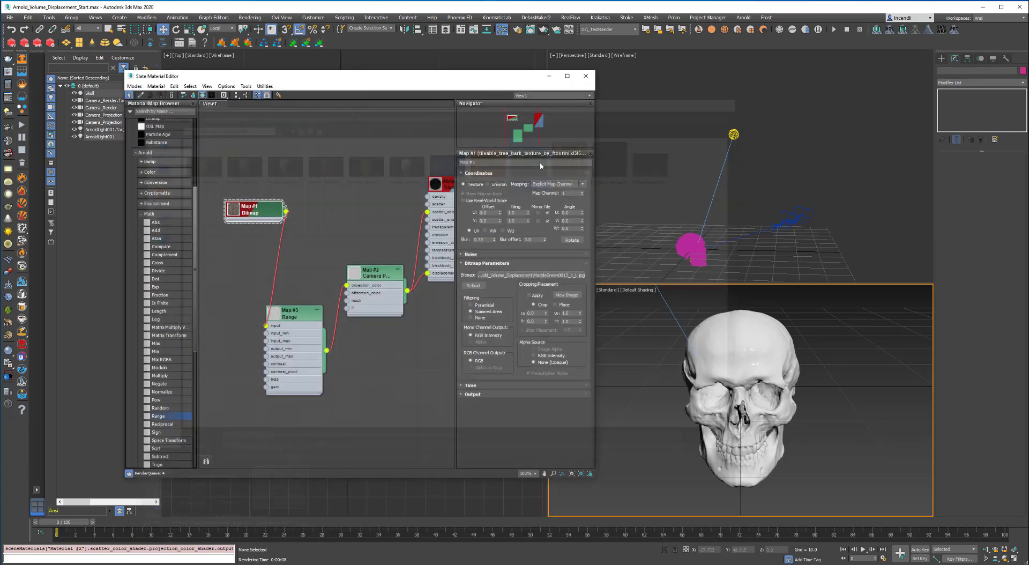
pyautogui.click(577, 294)
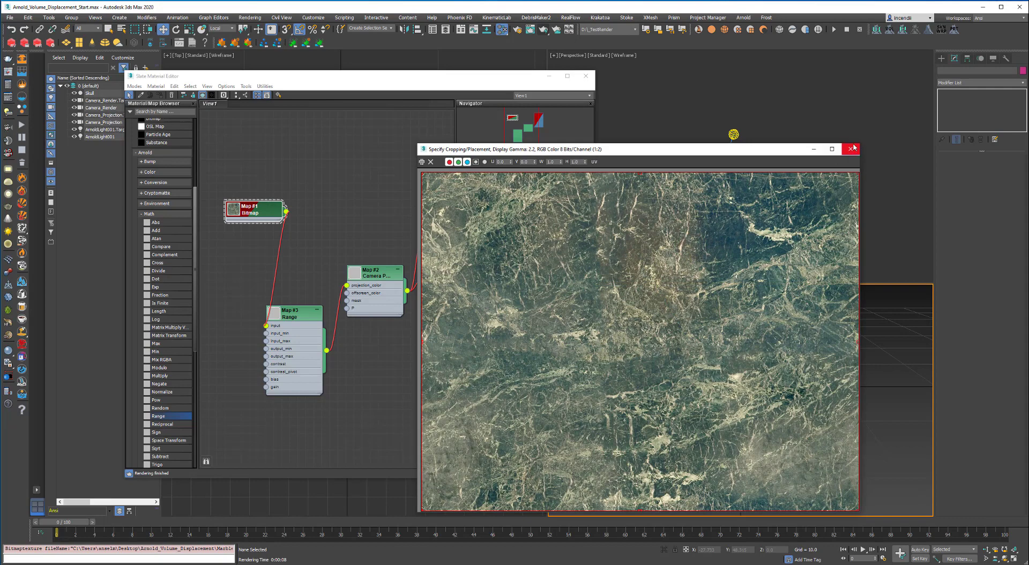
pyautogui.click(851, 150)
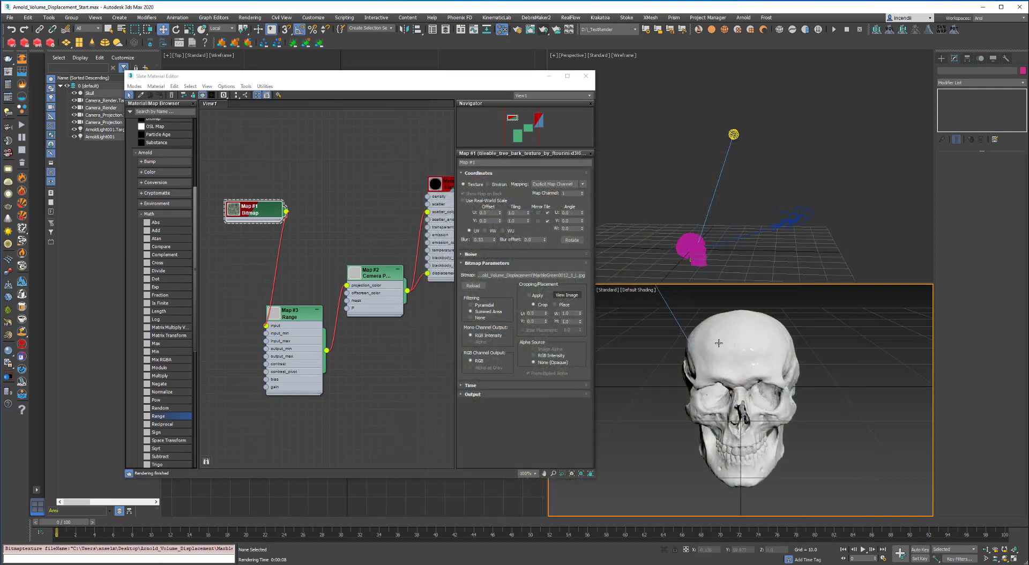
pyautogui.click(543, 30)
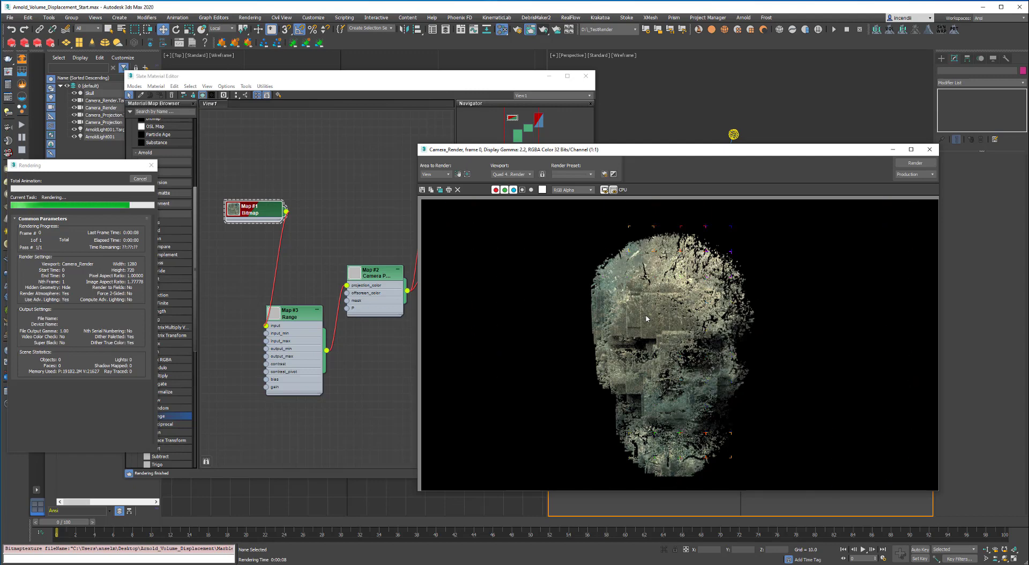
pyautogui.click(930, 150)
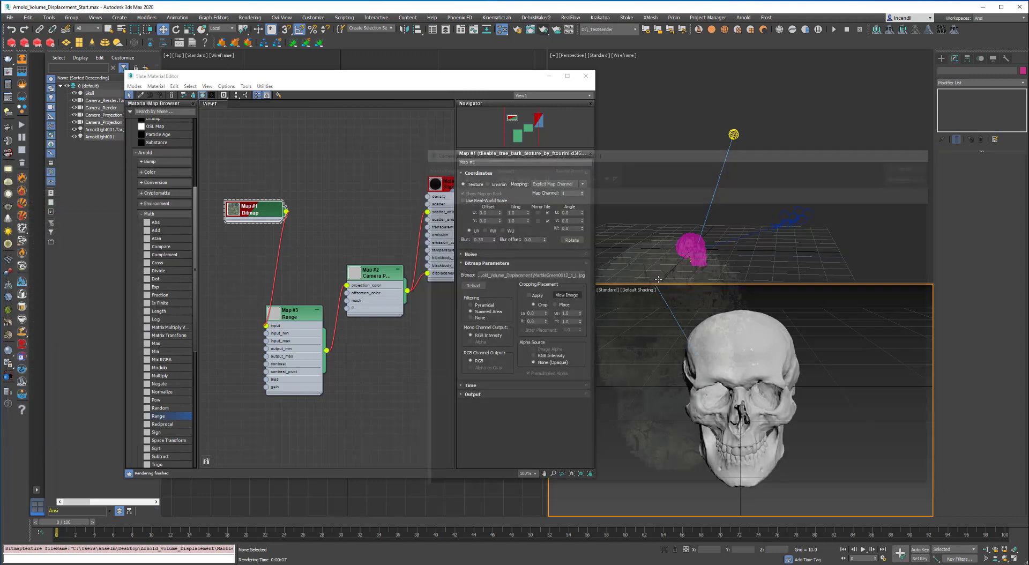
# Step: Set the Range map's Output Max to 0.5, re-render the skull and check the render's alpha channel
pyautogui.click(304, 315)
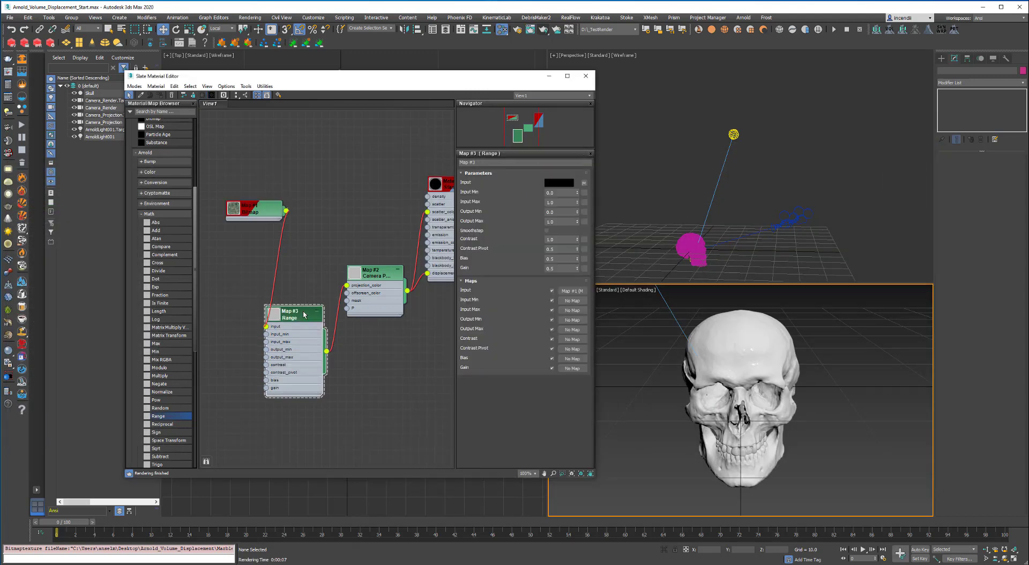
pyautogui.click(547, 221)
pyautogui.write('.5')
pyautogui.press('Return')
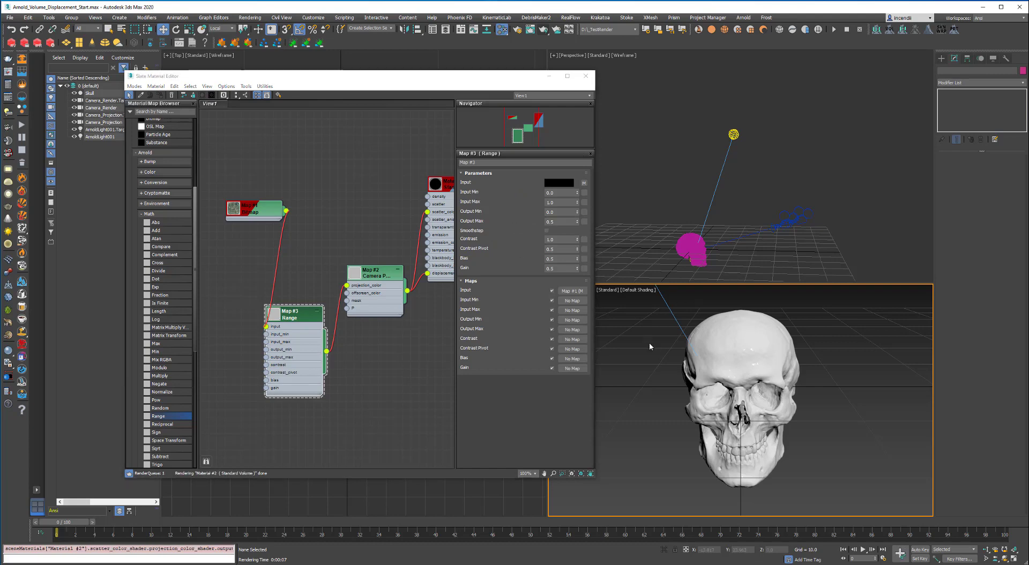
pyautogui.click(543, 31)
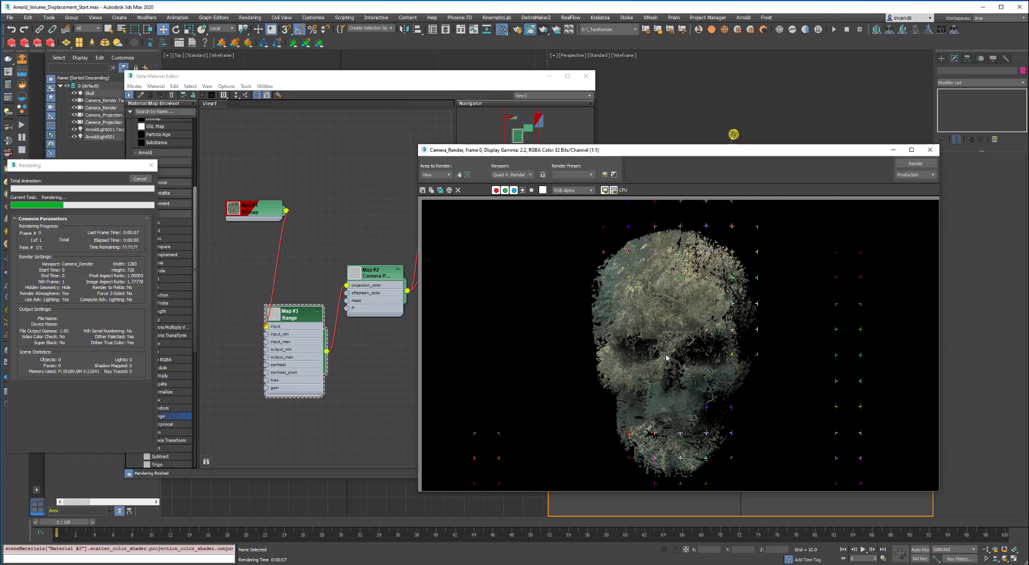
pyautogui.click(522, 191)
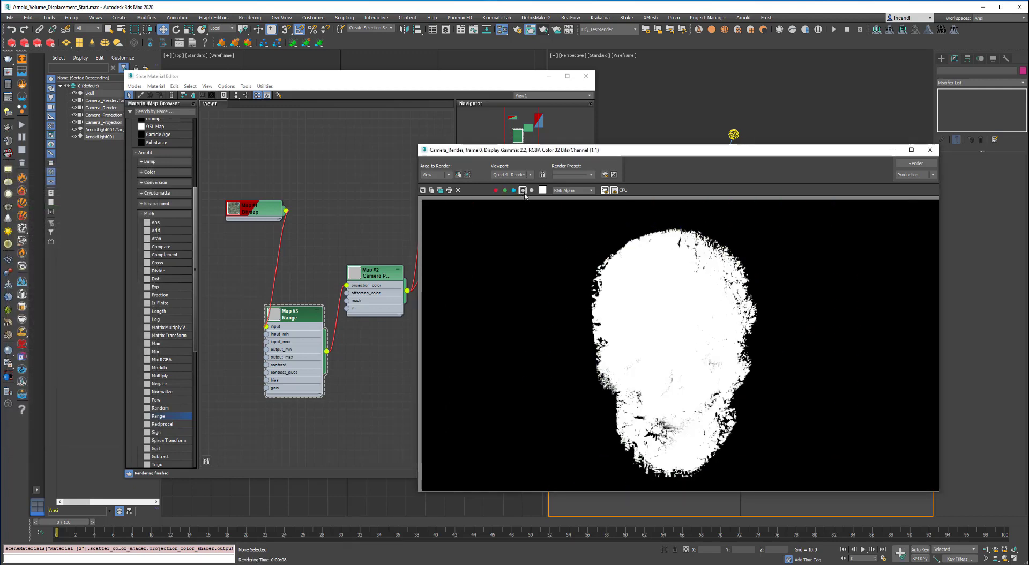
pyautogui.click(523, 190)
# Step: Set the Standard Volume material's Density to 10 and check the new skull render in colour and alpha
pyautogui.click(444, 212)
pyautogui.doubleClick(438, 184)
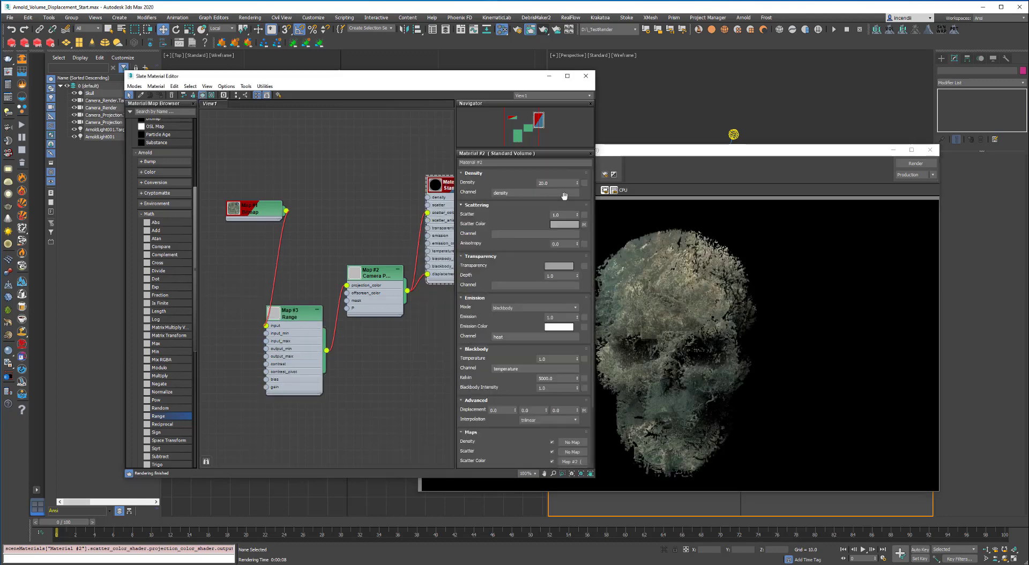
pyautogui.click(536, 182)
pyautogui.write('10')
pyautogui.press('Return')
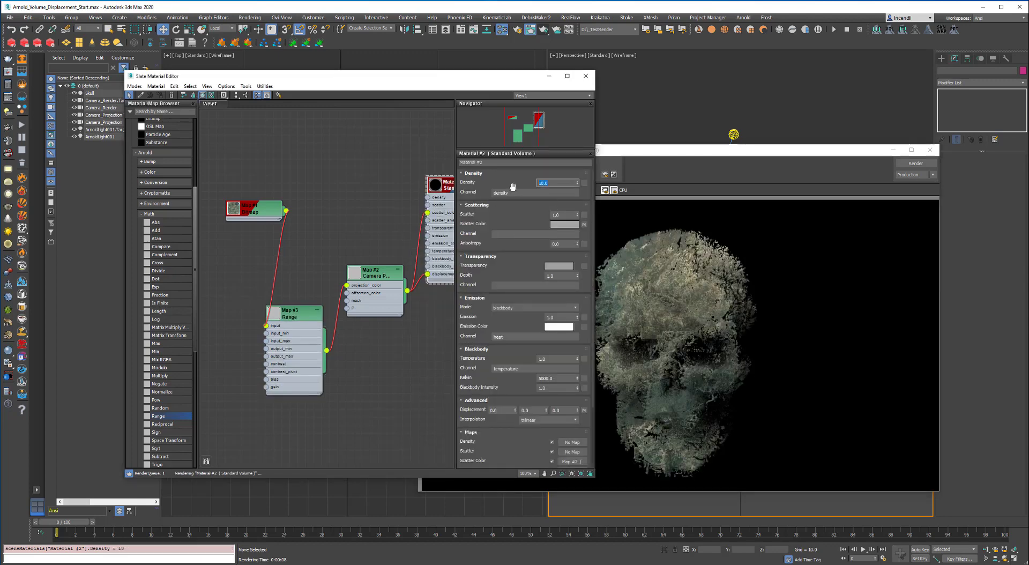
pyautogui.click(915, 163)
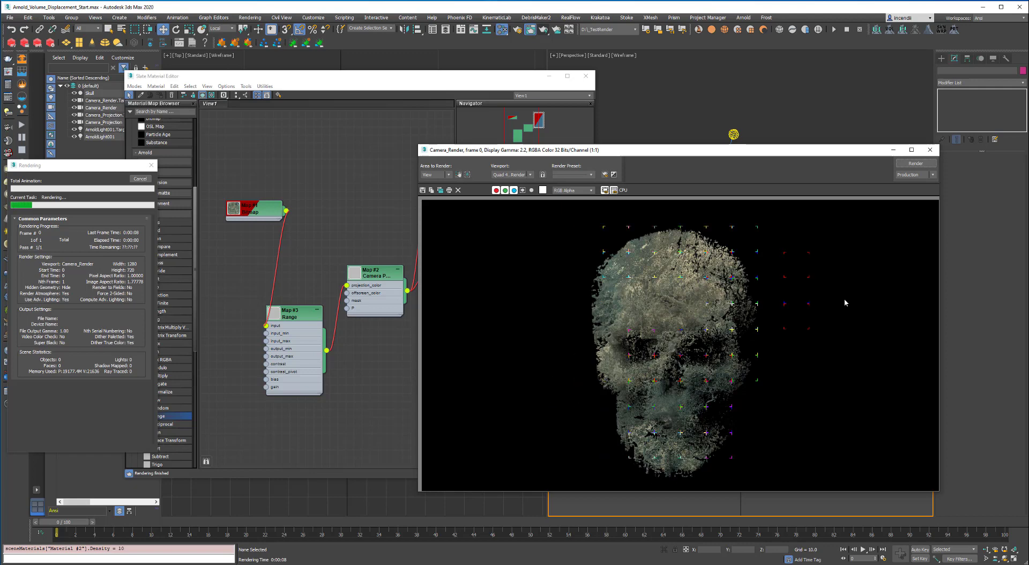
pyautogui.click(523, 190)
pyautogui.click(523, 190)
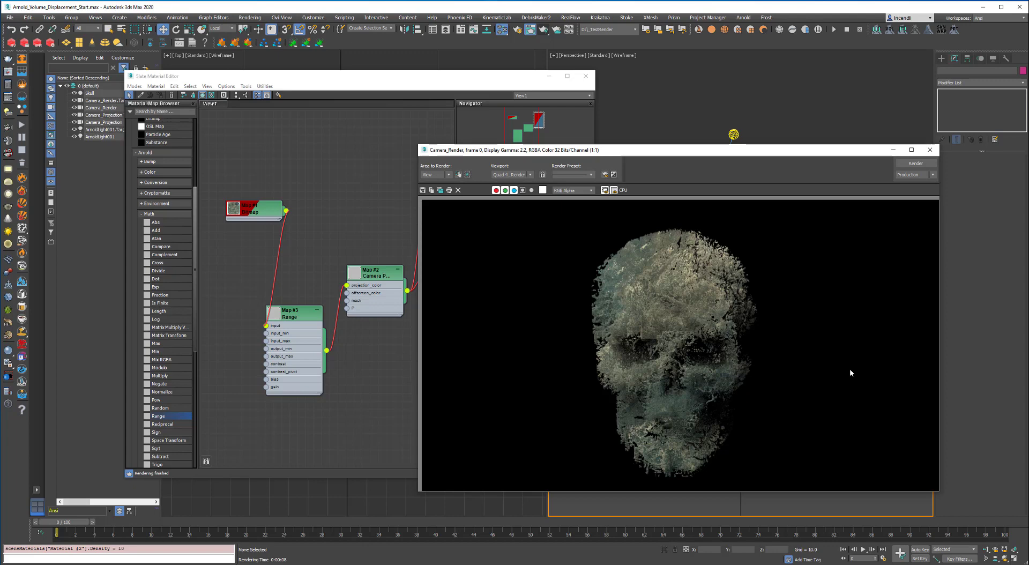
pyautogui.click(929, 151)
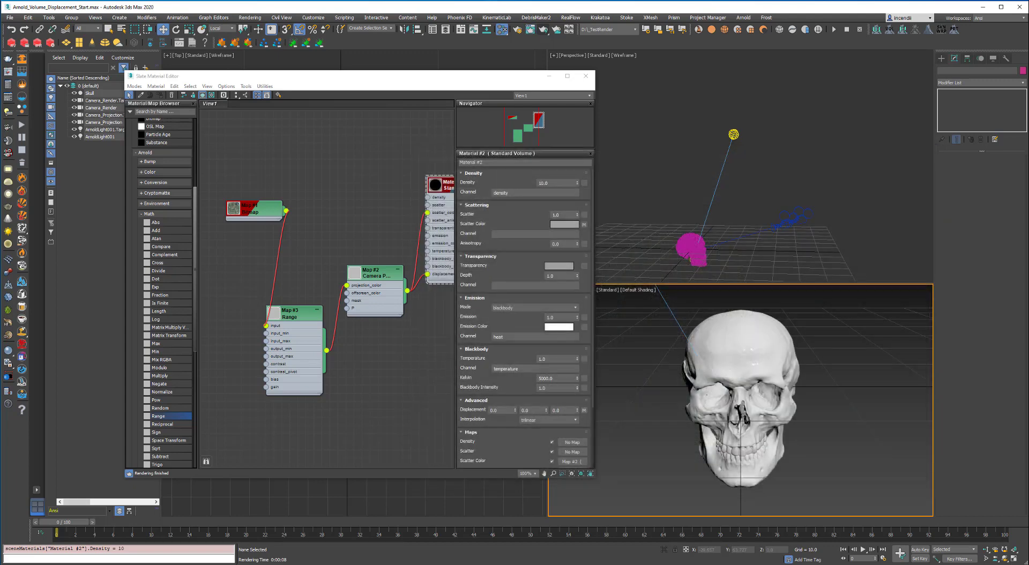
# Step: Switch to the web browser and browse the volume mesh gallery's displaced head renders for reference
pyautogui.hotkey('alt', 'Tab')
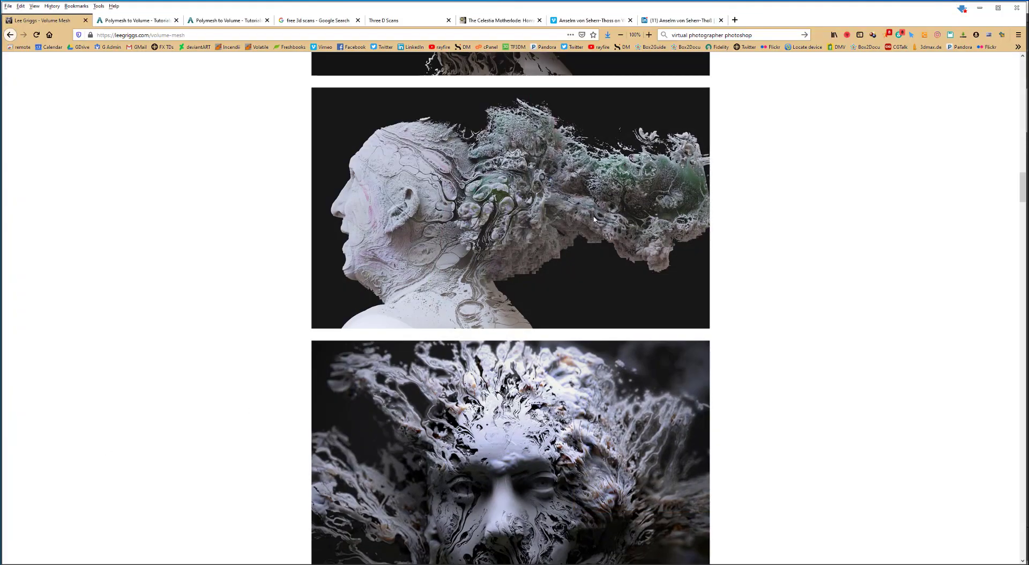
pyautogui.scroll(6, 586, 273)
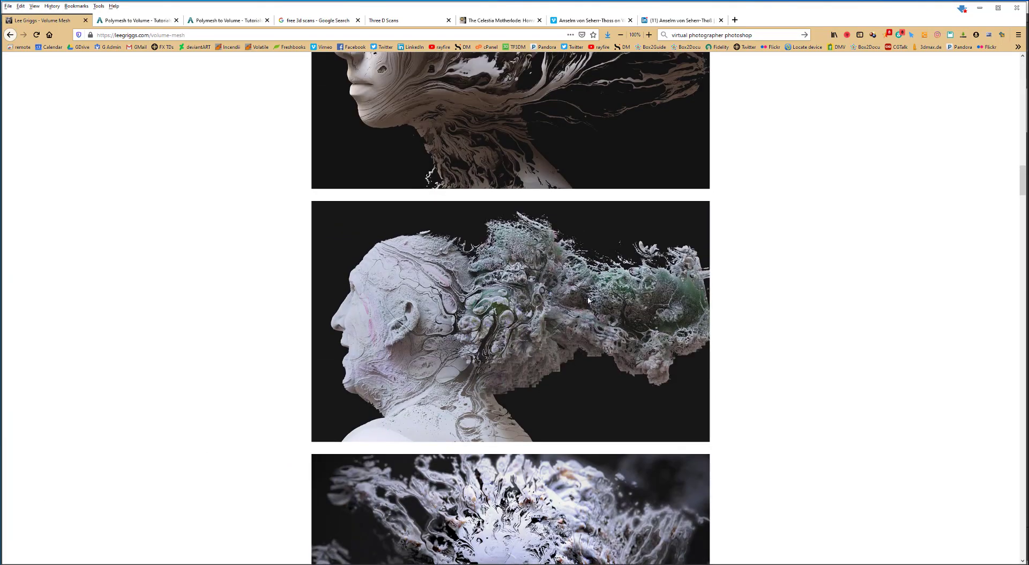
pyautogui.scroll(10, 477, 155)
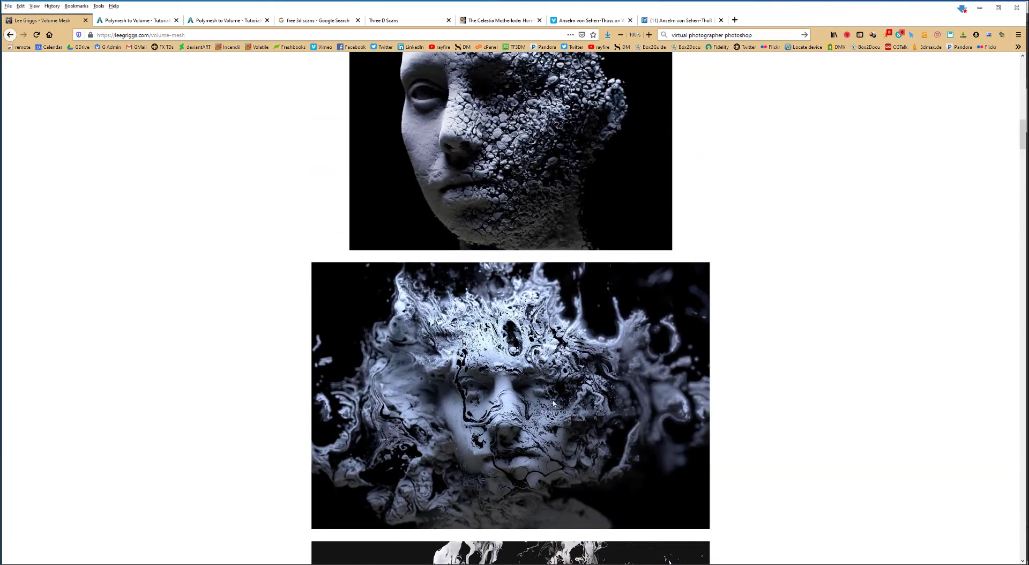
pyautogui.scroll(5, 554, 395)
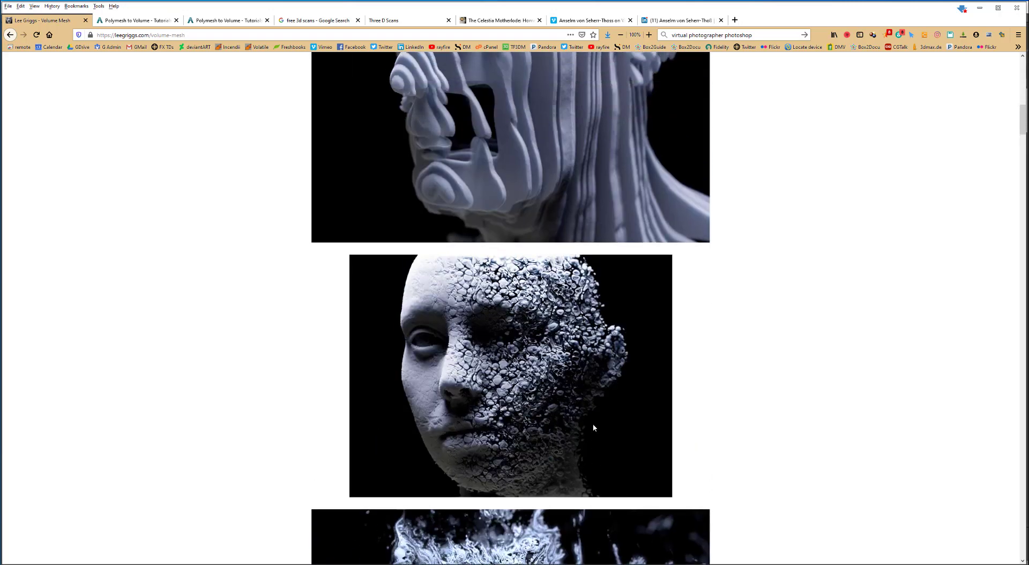
pyautogui.scroll(9, 594, 427)
pyautogui.scroll(4, 591, 434)
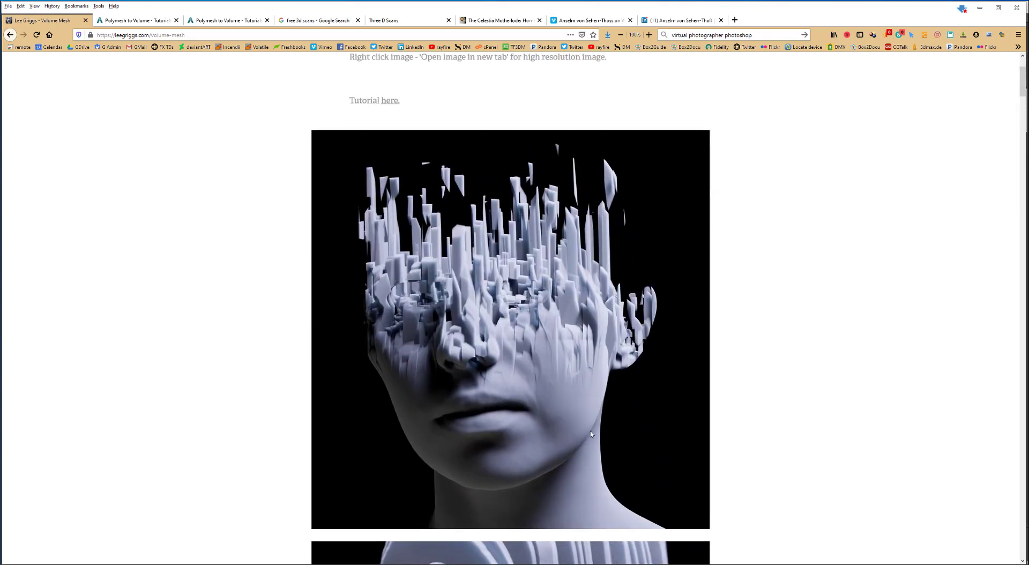
pyautogui.scroll(-20, 782, 285)
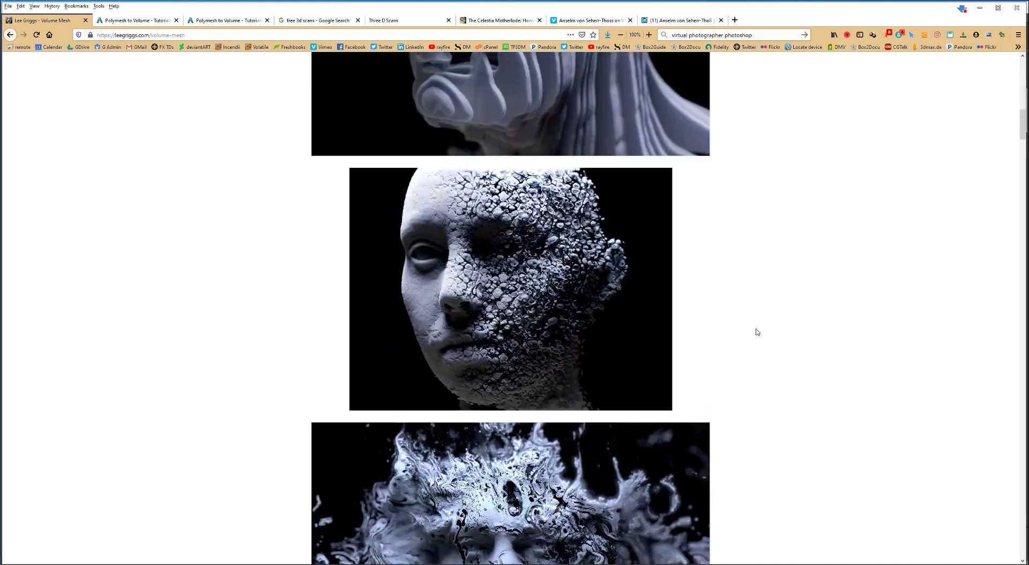
pyautogui.scroll(-10, 756, 331)
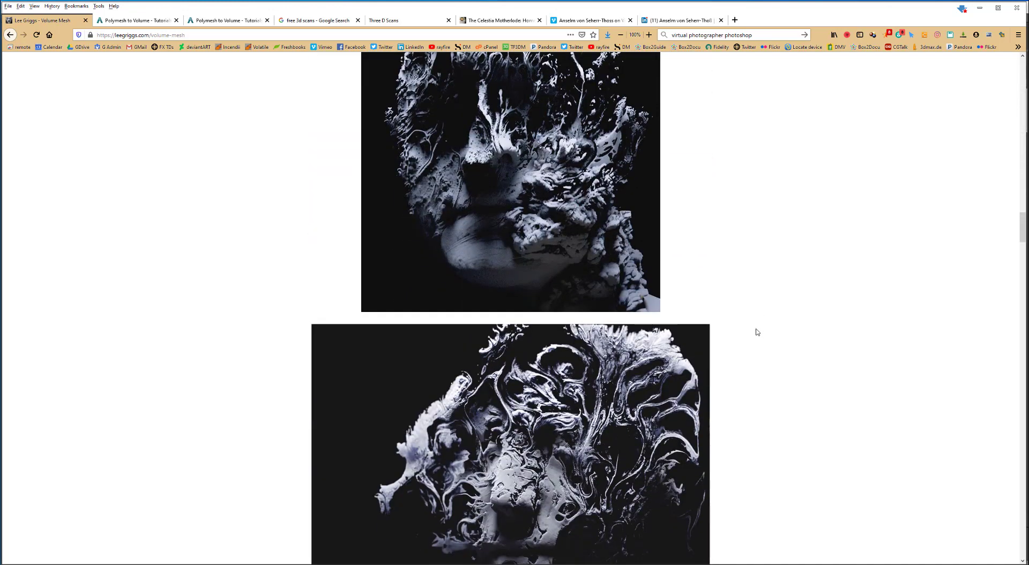
pyautogui.scroll(-15, 805, 296)
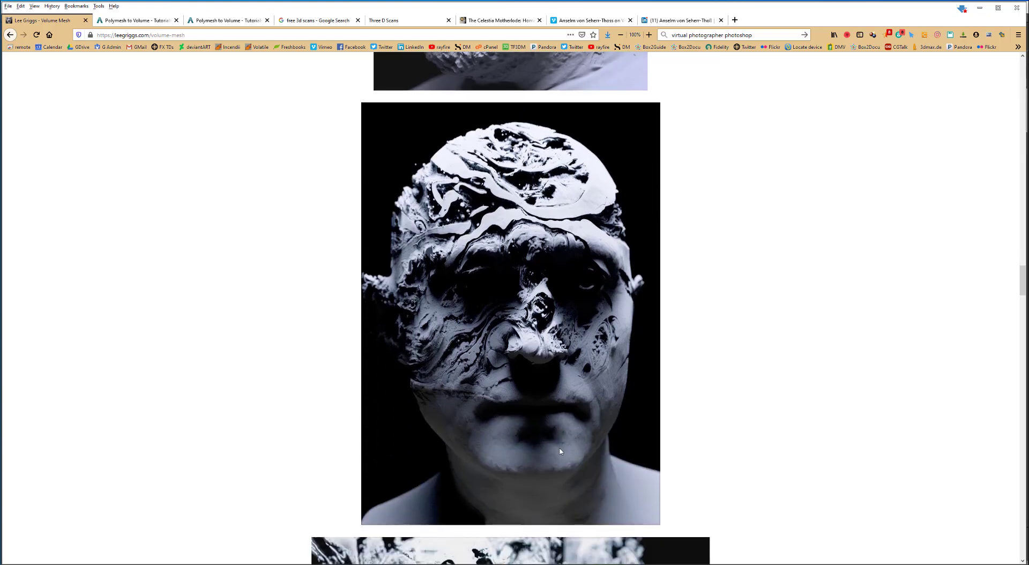
pyautogui.click(979, 8)
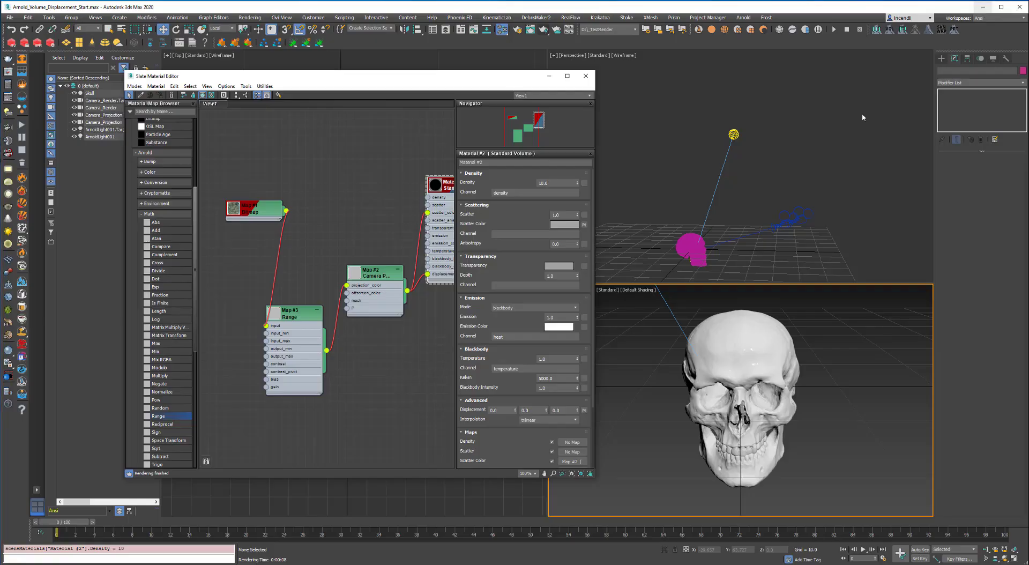
# Step: Set the Standard Volume material's Density to 100 and re-render the skull
pyautogui.click(556, 182)
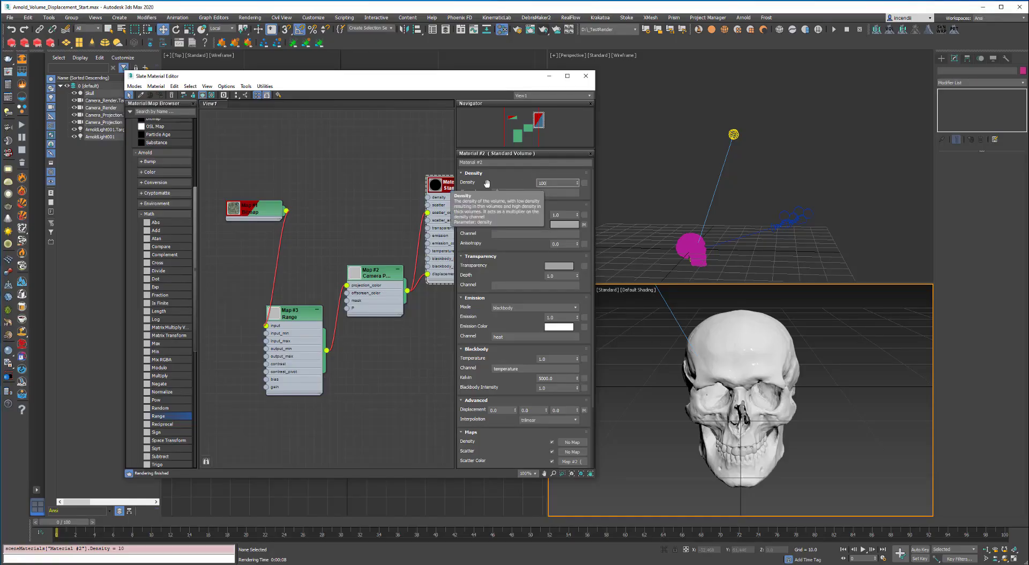
pyautogui.write('100')
pyautogui.click(610, 360)
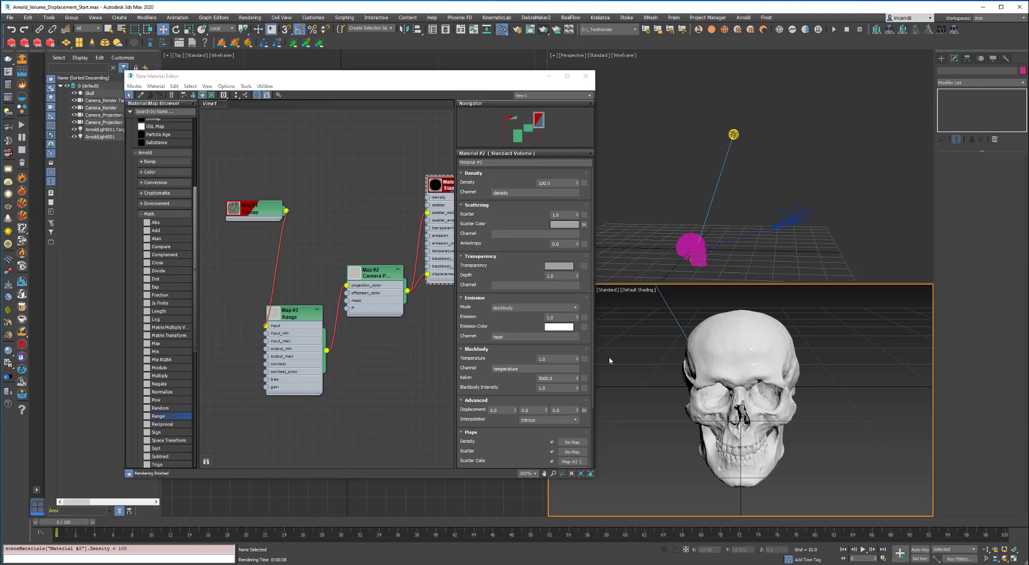
pyautogui.click(557, 30)
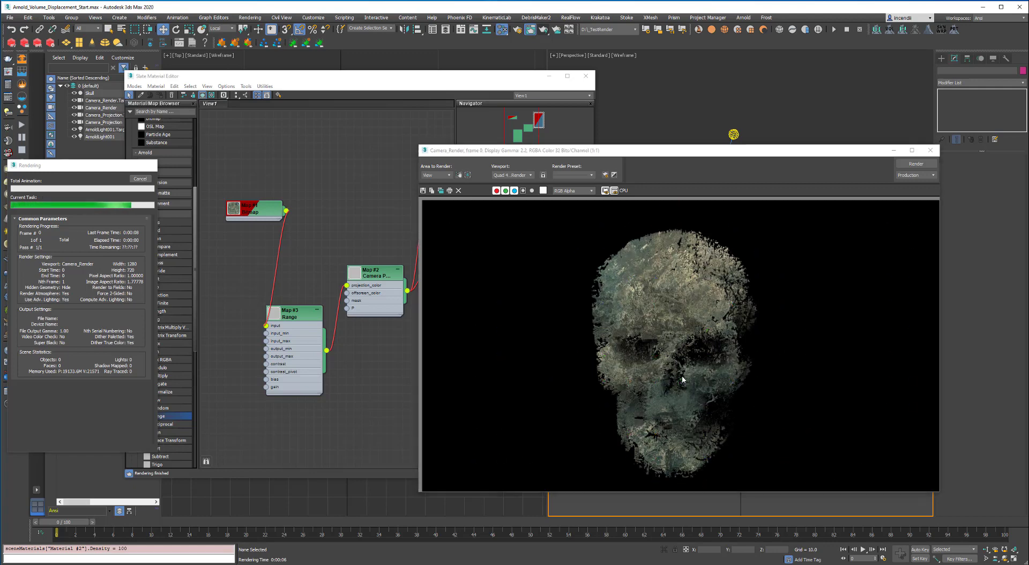
pyautogui.click(930, 150)
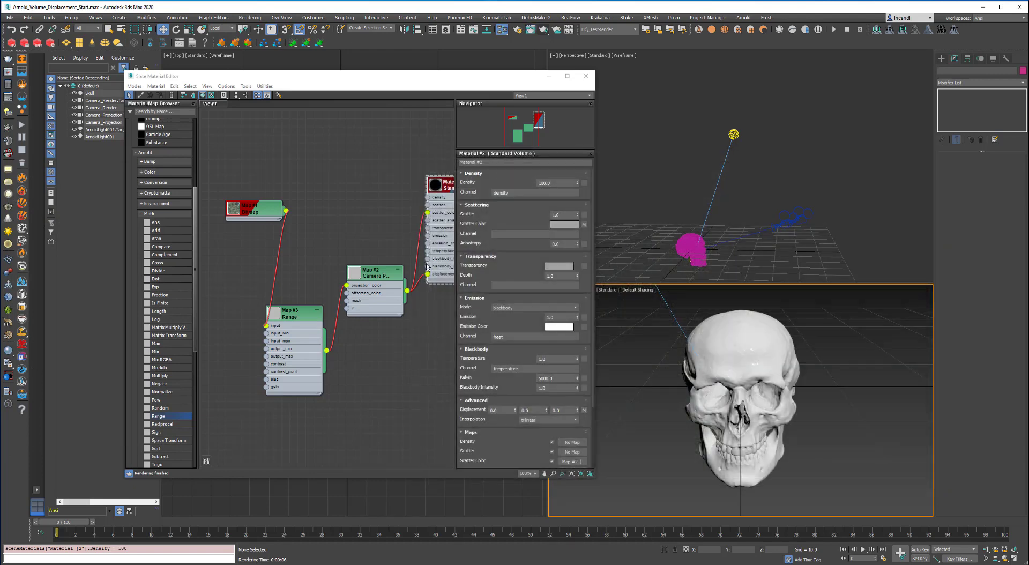
# Step: Connect the Camera Projection map to the Standard Volume material's transparent input as well
pyautogui.moveTo(381, 284); pyautogui.dragTo(357, 275)
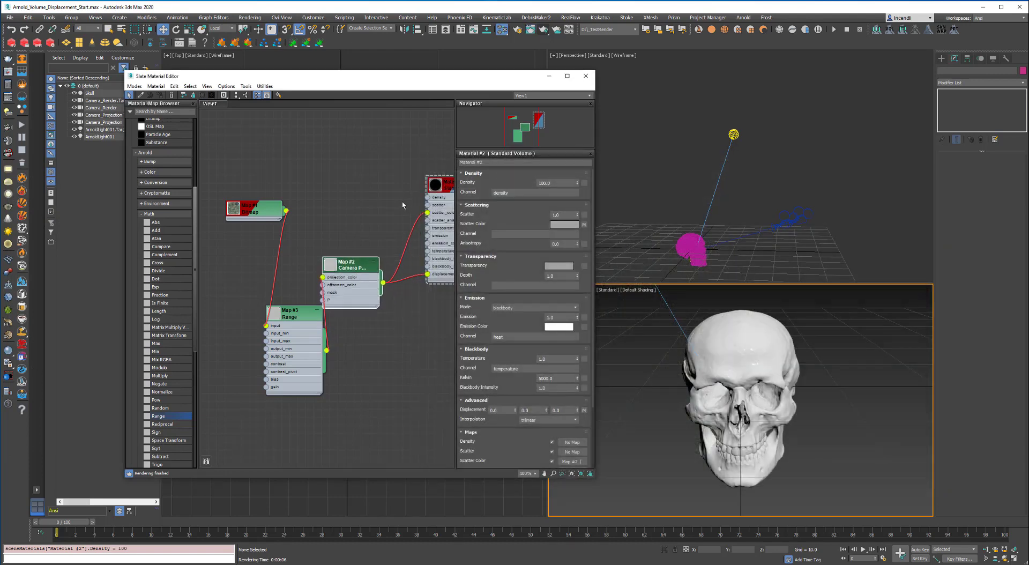
pyautogui.moveTo(393, 226); pyautogui.dragTo(361, 226, button='middle')
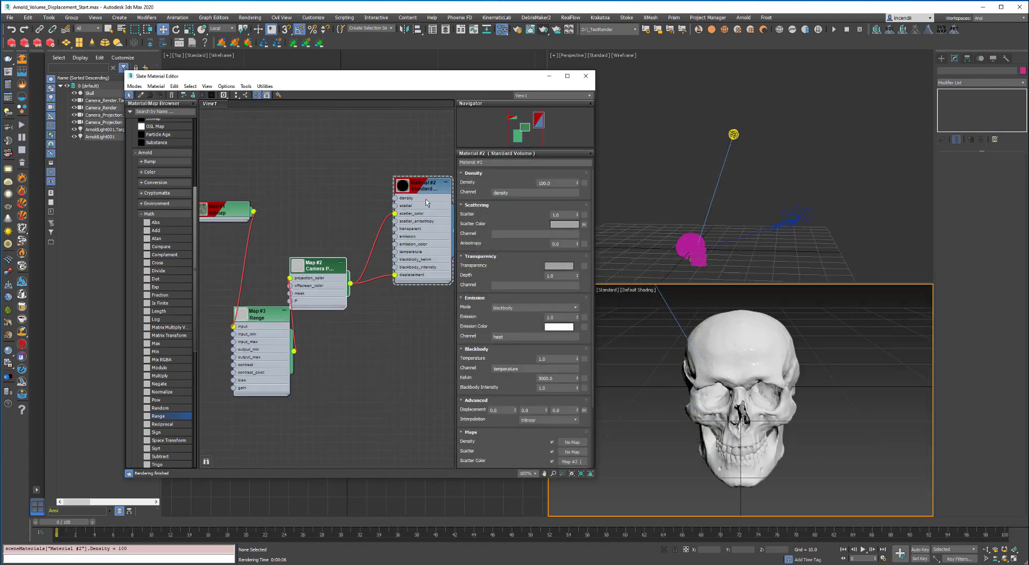
pyautogui.moveTo(352, 284); pyautogui.dragTo(395, 229)
pyautogui.moveTo(402, 218); pyautogui.dragTo(437, 233, button='middle')
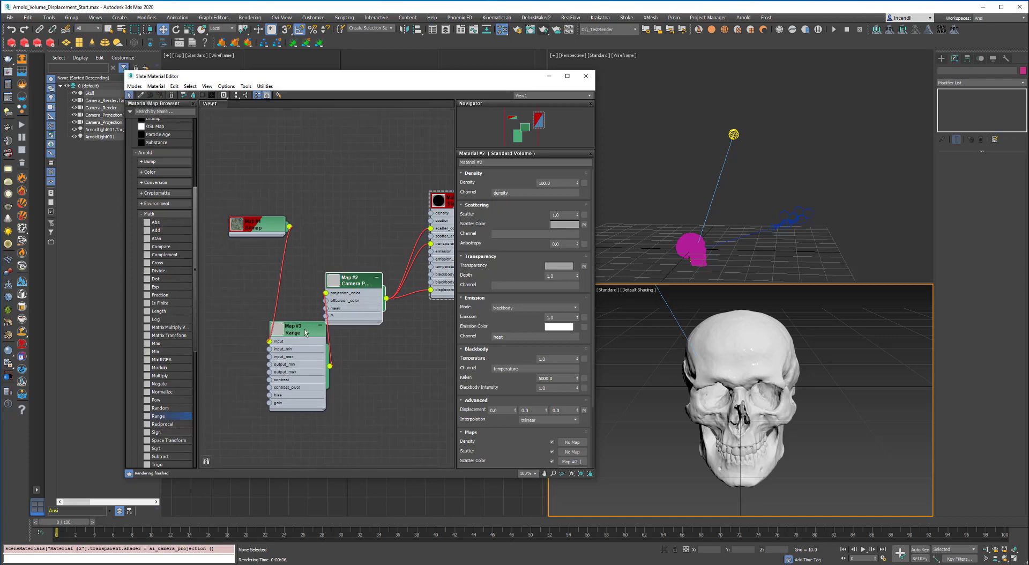
# Step: Arrange the Bitmap and Range nodes in a row in front of the Camera Projection node
pyautogui.moveTo(234, 230); pyautogui.dragTo(186, 320)
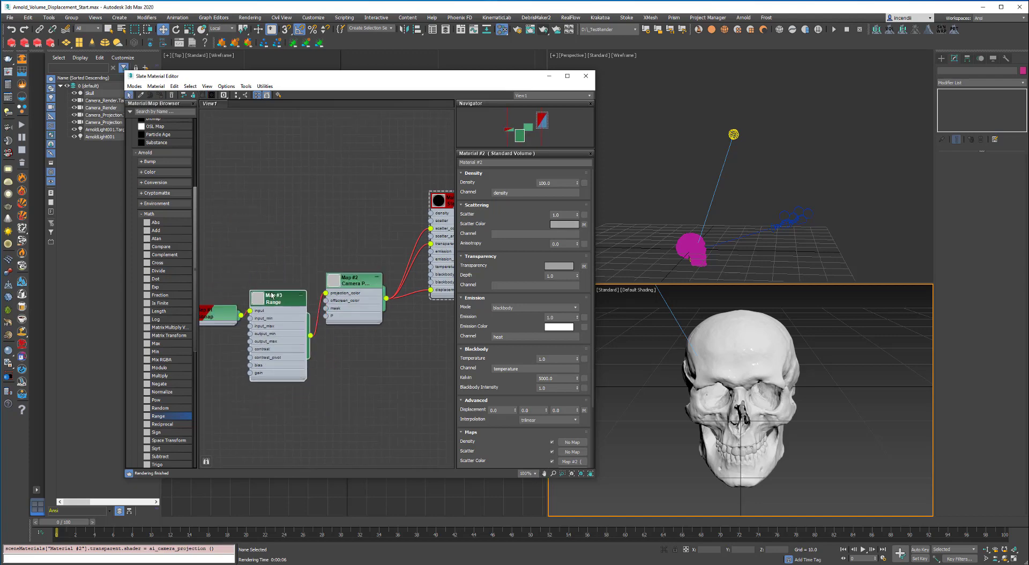
pyautogui.moveTo(289, 328); pyautogui.dragTo(273, 296)
pyautogui.moveTo(247, 310); pyautogui.dragTo(283, 317, button='middle')
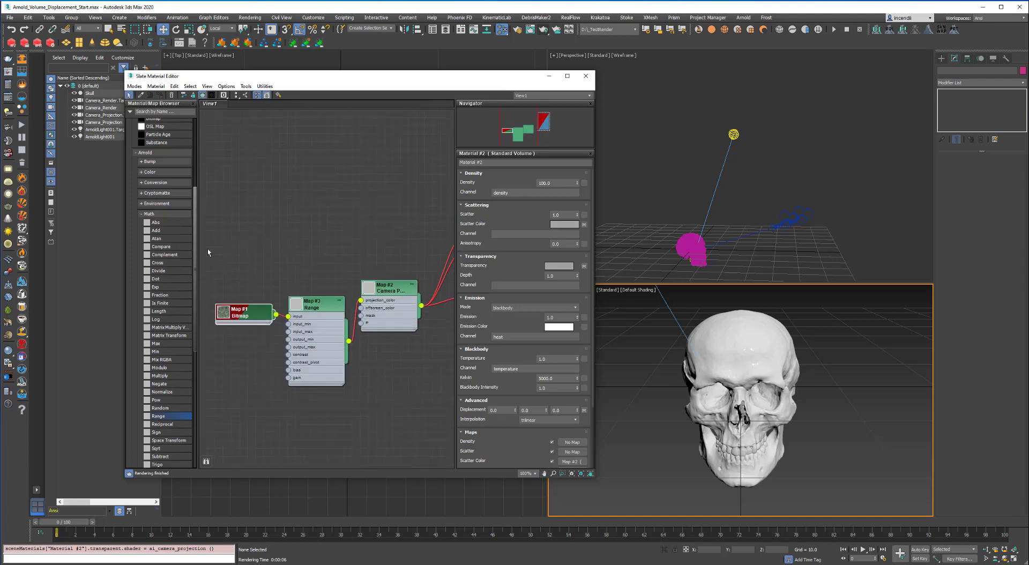
# Step: Duplicate the Bitmap, Range and Camera Projection nodes and connect the copied projection to the material's scatter_color input
pyautogui.moveTo(204, 247); pyautogui.dragTo(417, 437)
pyautogui.keyDown('shift'); pyautogui.moveTo(387, 290); pyautogui.dragTo(387, 169); pyautogui.keyUp('shift')
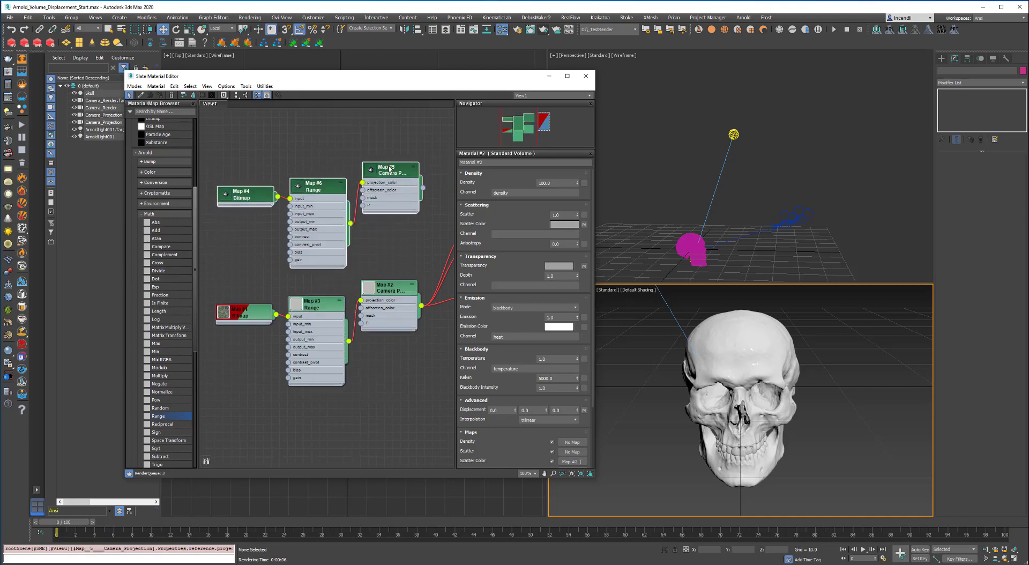
pyautogui.moveTo(377, 251); pyautogui.dragTo(317, 276, button='middle')
pyautogui.moveTo(405, 261); pyautogui.dragTo(371, 213)
pyautogui.moveTo(406, 261); pyautogui.dragTo(361, 209)
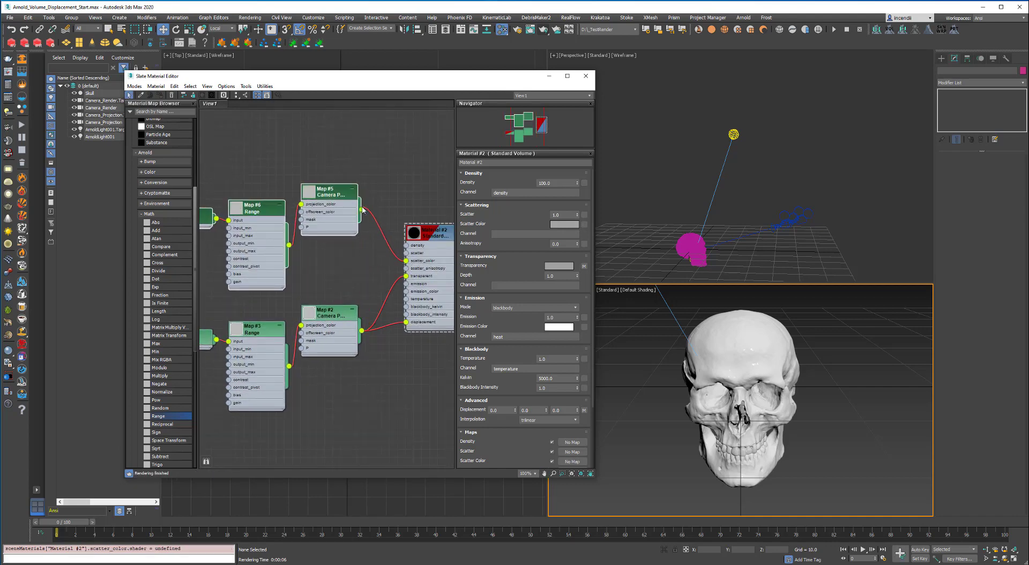
# Step: Replace the copied Bitmap's image with the blue discarded_spaces texture
pyautogui.moveTo(172, 242); pyautogui.dragTo(200, 246, button='middle')
pyautogui.doubleClick(209, 222)
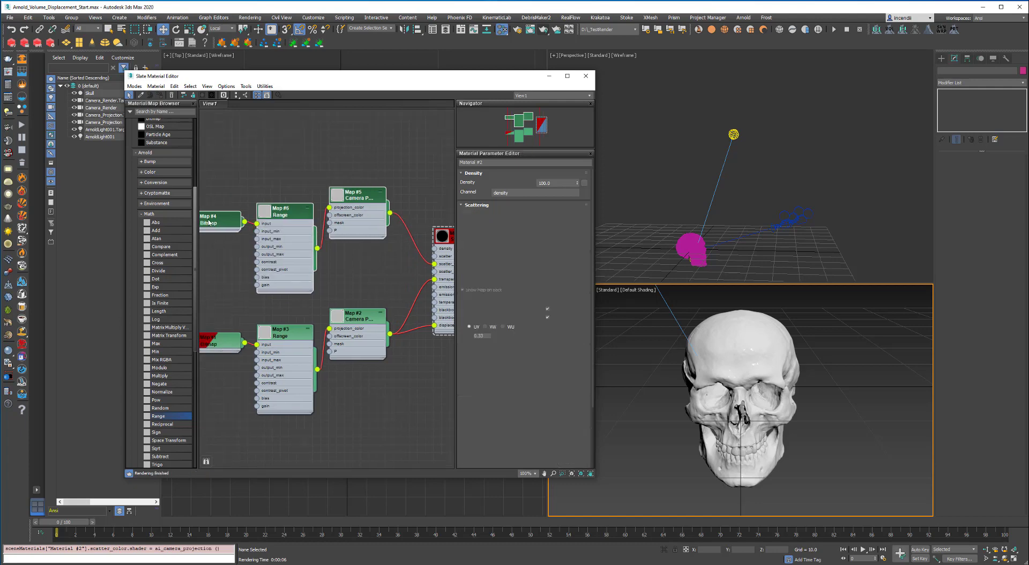
pyautogui.click(549, 275)
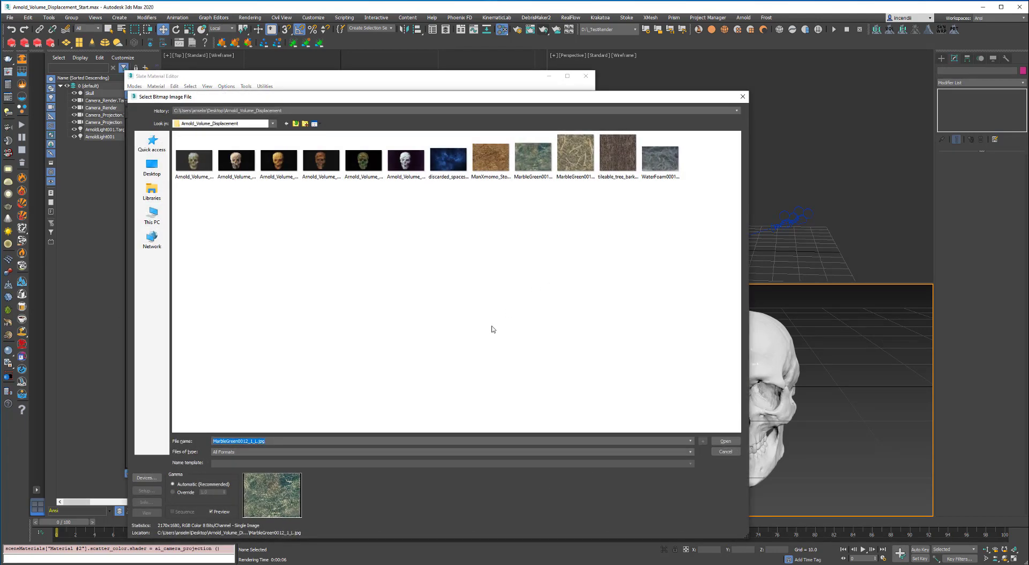
pyautogui.doubleClick(447, 162)
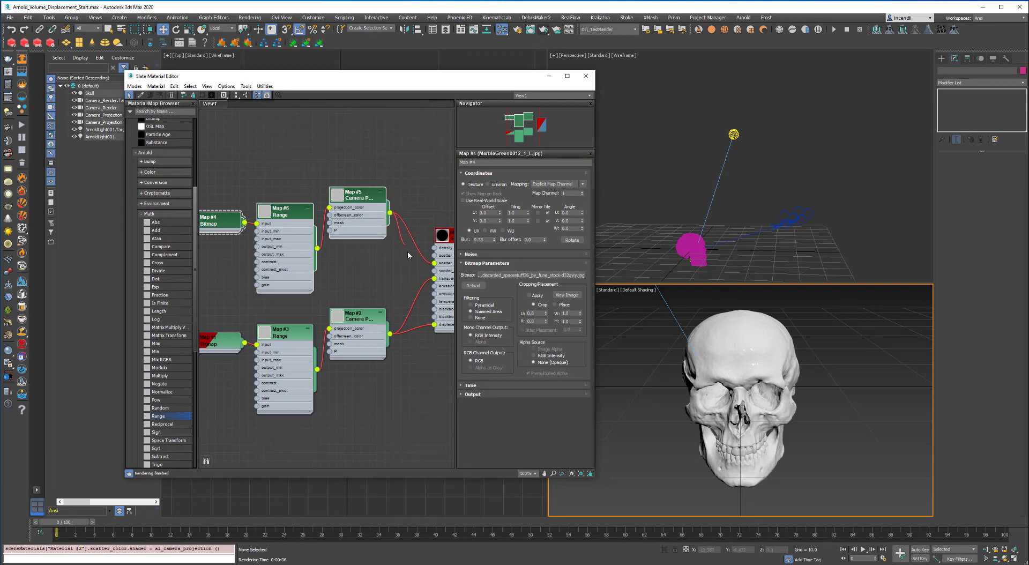
# Step: Connect the copied Camera Projection to the transparent input and check the new skull render in colour and alpha
pyautogui.moveTo(409, 255); pyautogui.dragTo(434, 279)
pyautogui.moveTo(202, 243); pyautogui.dragTo(223, 246, button='middle')
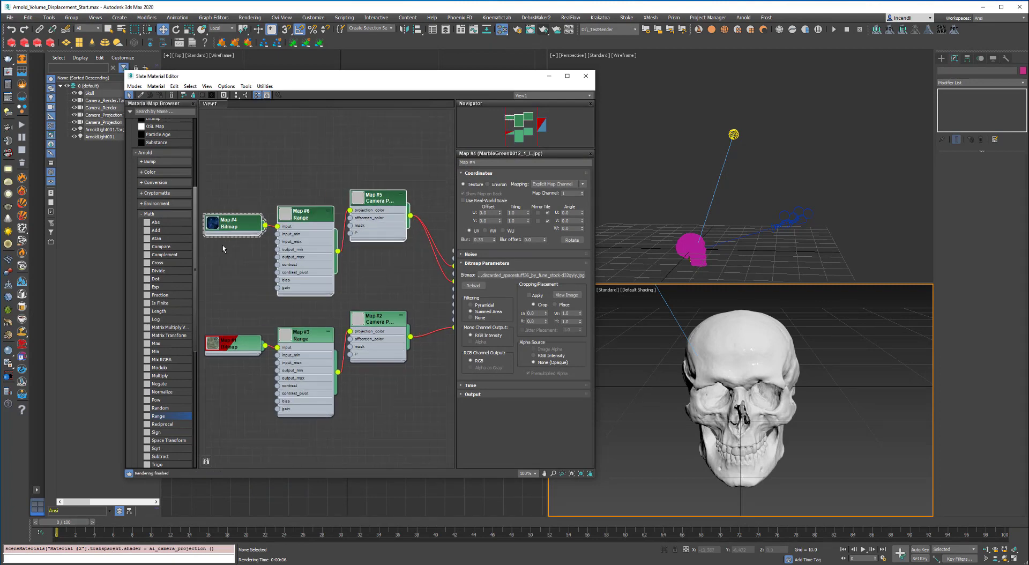
pyautogui.click(545, 30)
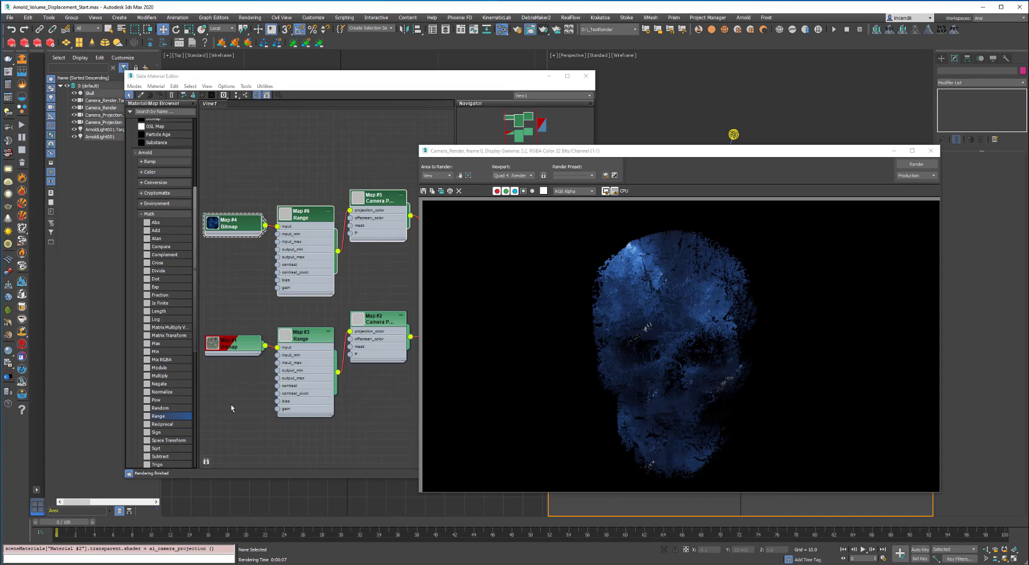
pyautogui.click(523, 192)
pyautogui.click(524, 192)
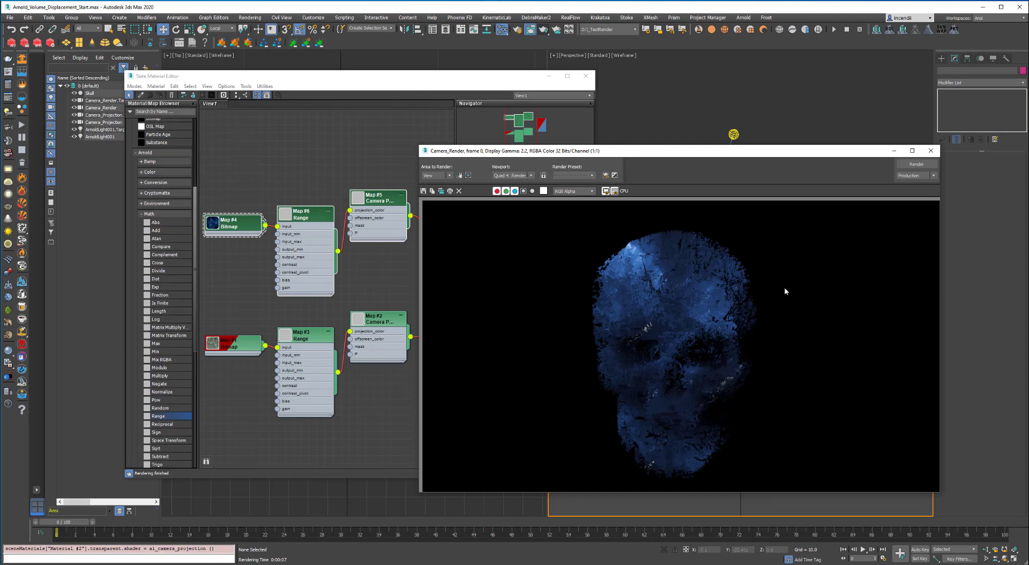
# Step: Replace the image in the upper Bitmap node, which feeds scatter colour and transparency, with MarbleGreen0017_11_S.jpg
pyautogui.click(930, 151)
pyautogui.click(244, 227)
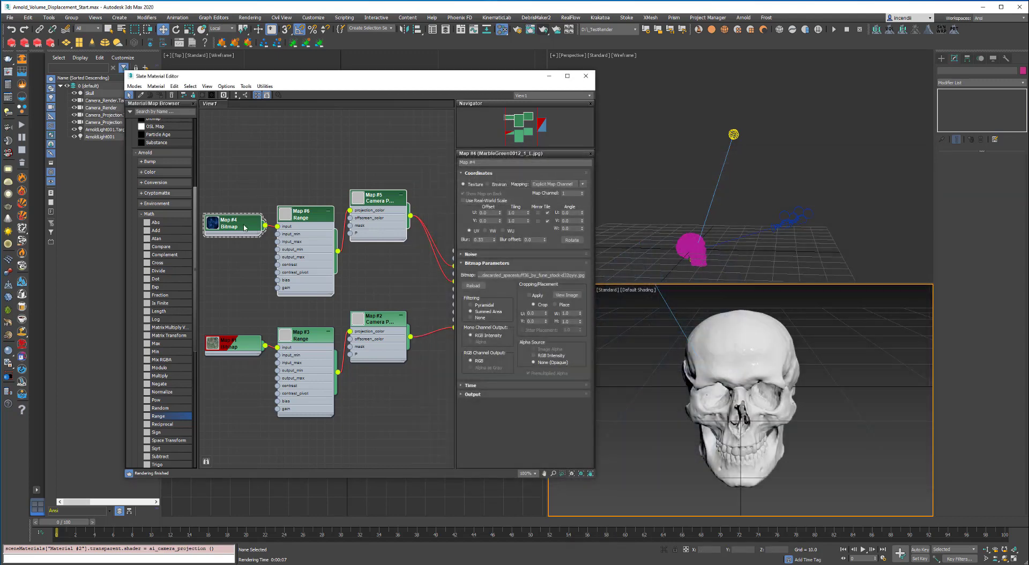
pyautogui.click(541, 275)
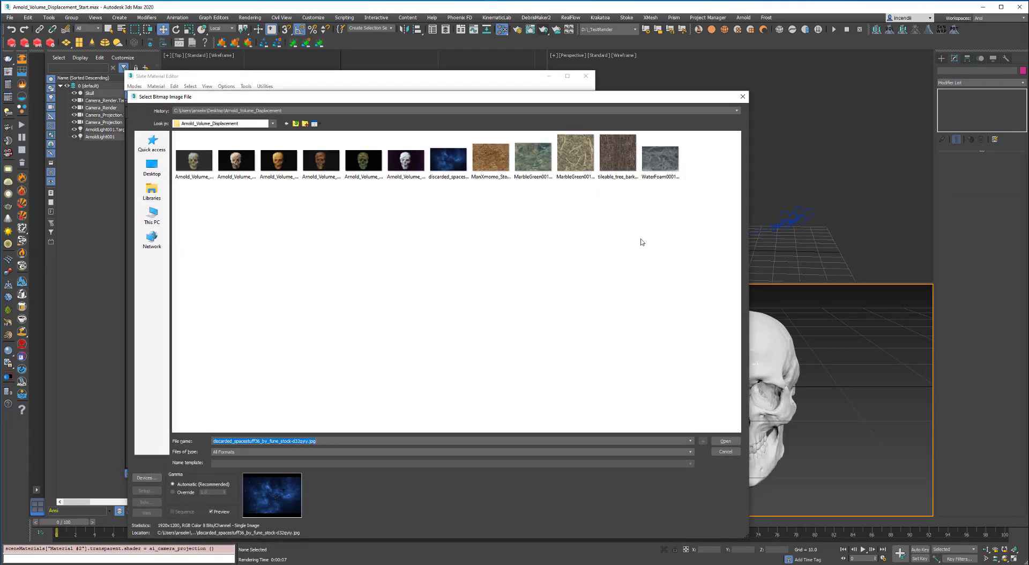
pyautogui.click(579, 156)
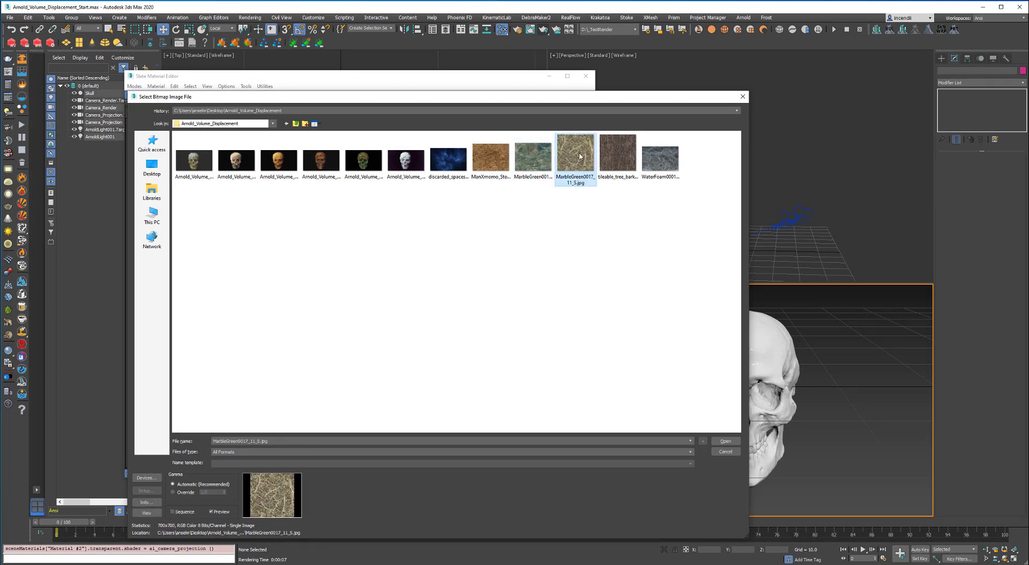
pyautogui.doubleClick(580, 156)
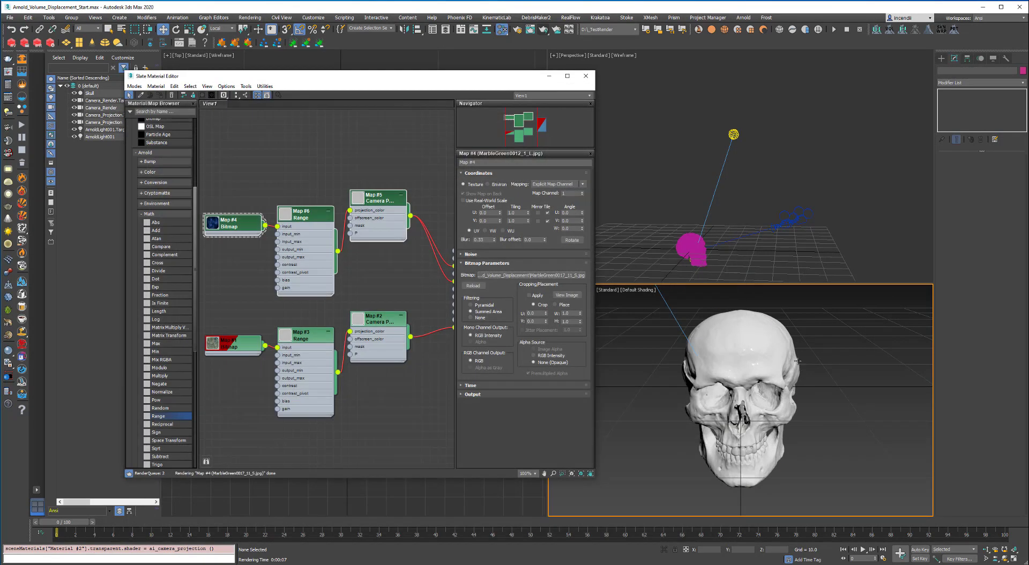
# Step: Render the skull with the marble texture and examine its surface detail up close
pyautogui.click(543, 30)
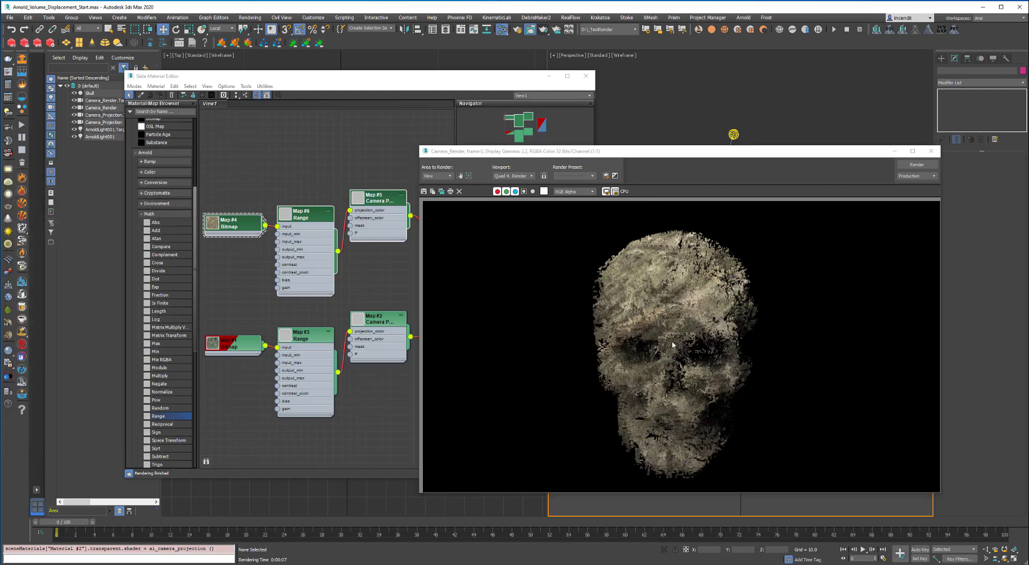
pyautogui.scroll(3, 636, 376)
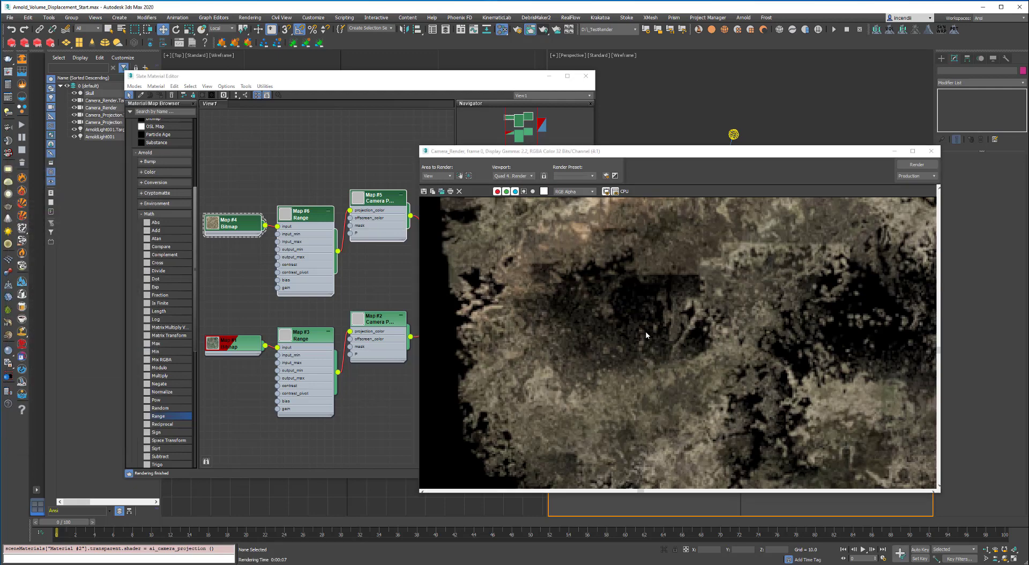
pyautogui.scroll(-3, 636, 343)
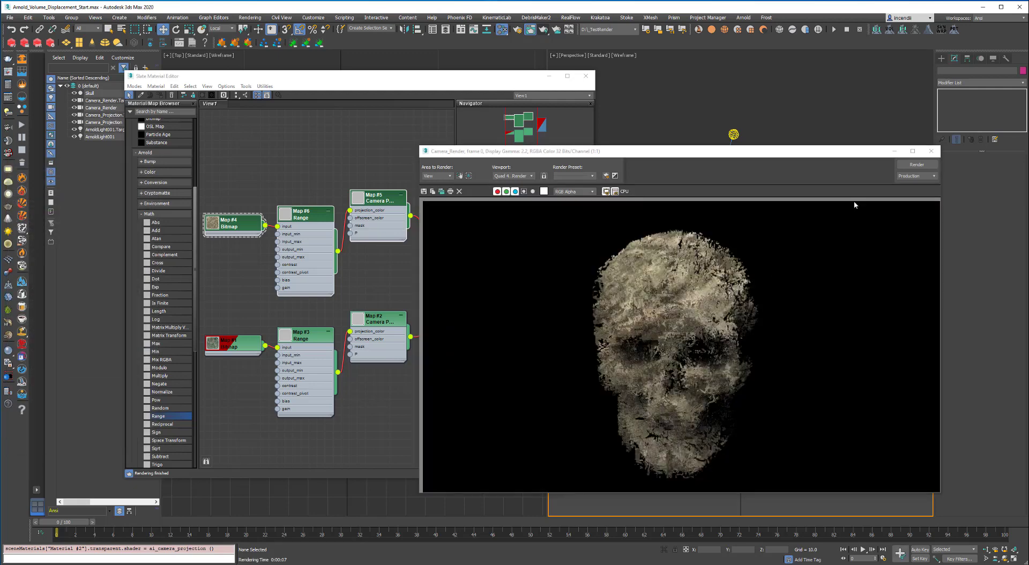
pyautogui.click(931, 150)
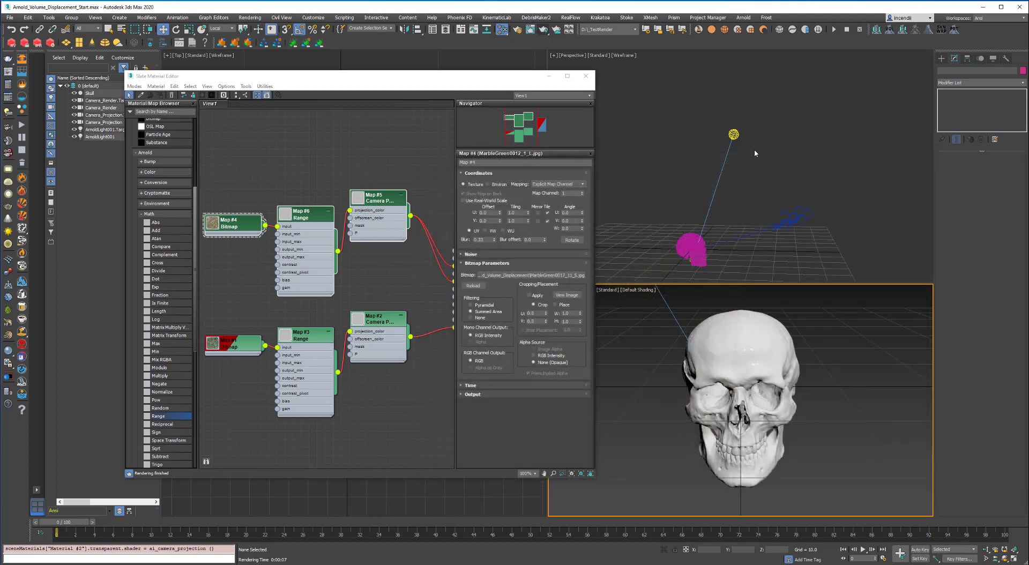
# Step: Set the Arnold light's volume samples to 6
pyautogui.click(733, 134)
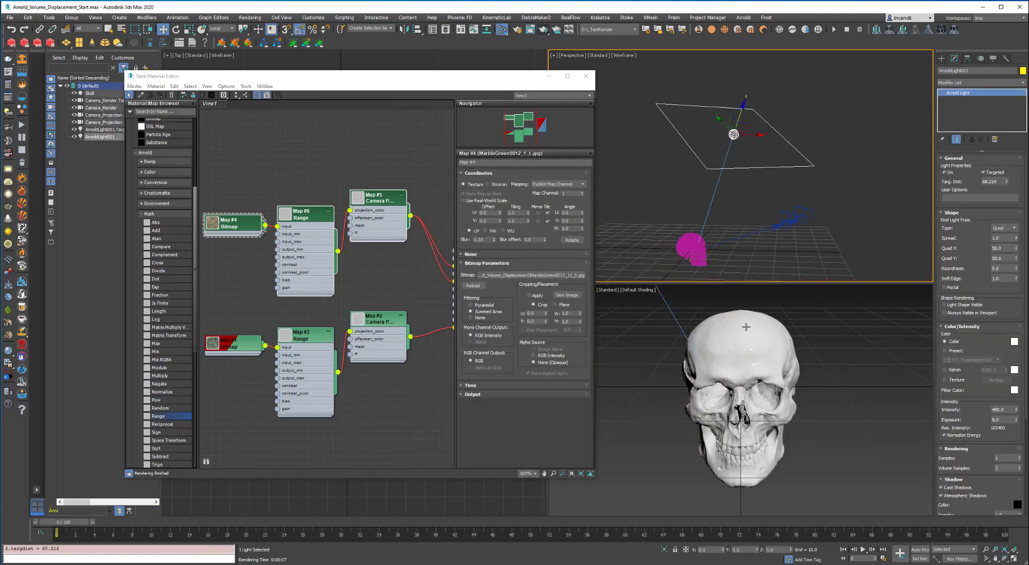
pyautogui.click(1000, 471)
pyautogui.moveTo(954, 458); pyautogui.dragTo(952, 437)
pyautogui.click(1005, 447)
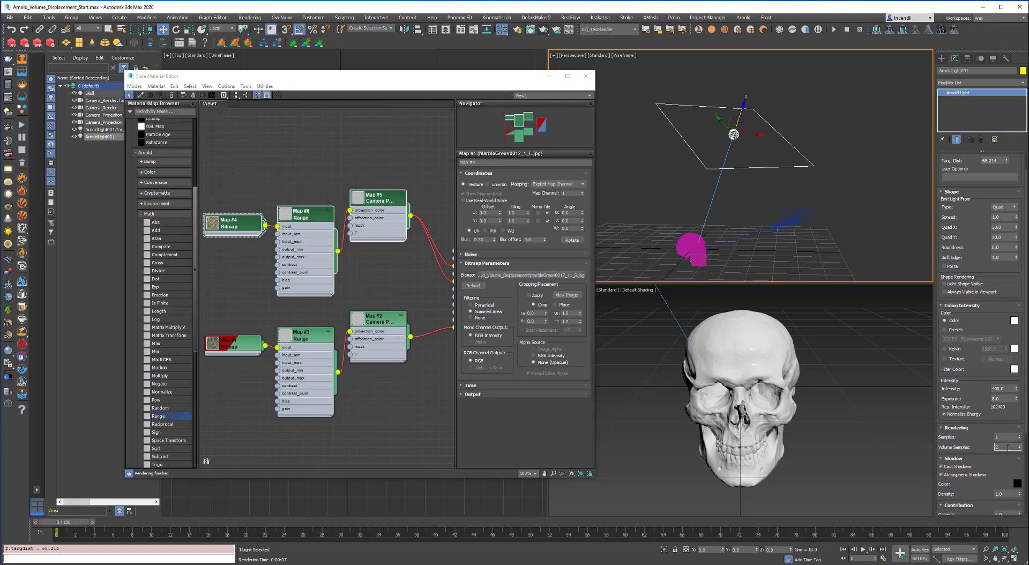
pyautogui.write('6')
pyautogui.press('Return')
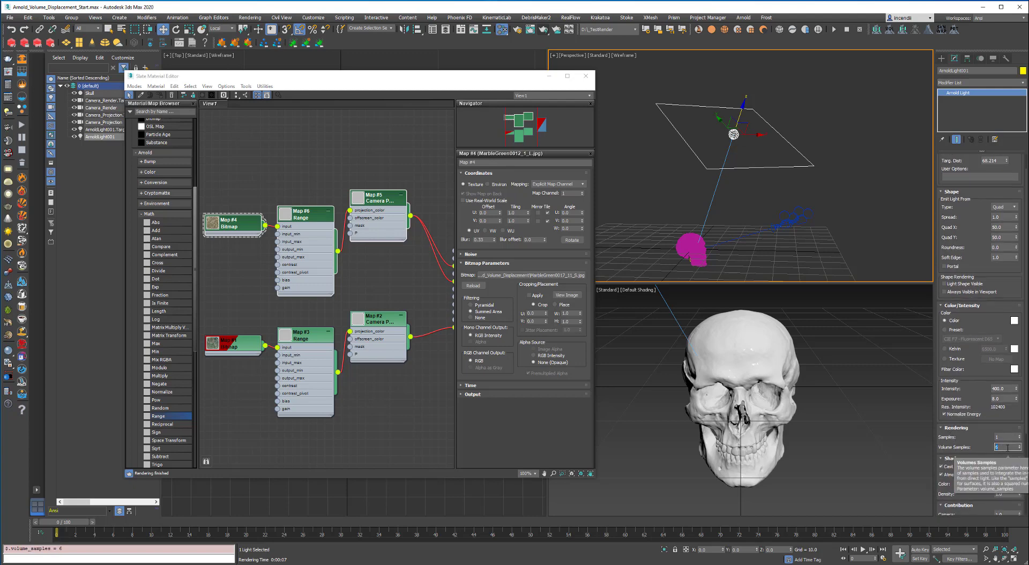
# Step: Render the camera view again and inspect the noise and detail around the skull's eye sockets
pyautogui.rightClick(875, 357)
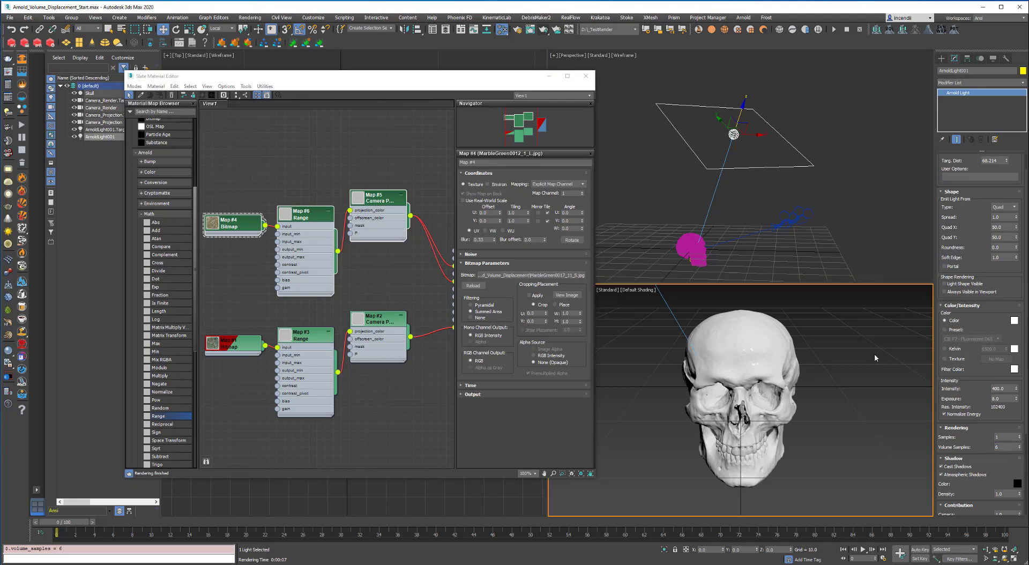
pyautogui.click(543, 31)
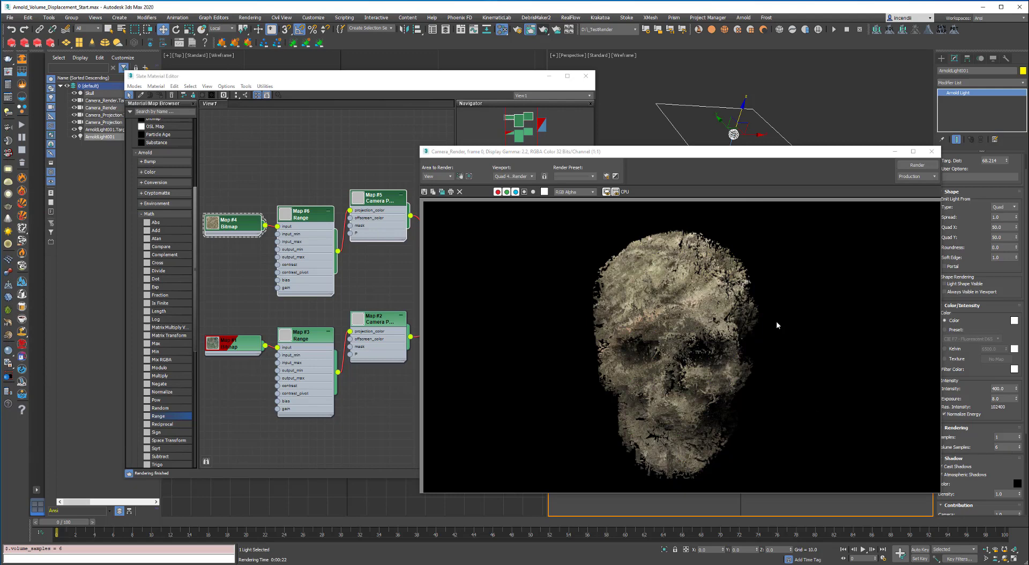
pyautogui.scroll(1, 635, 377)
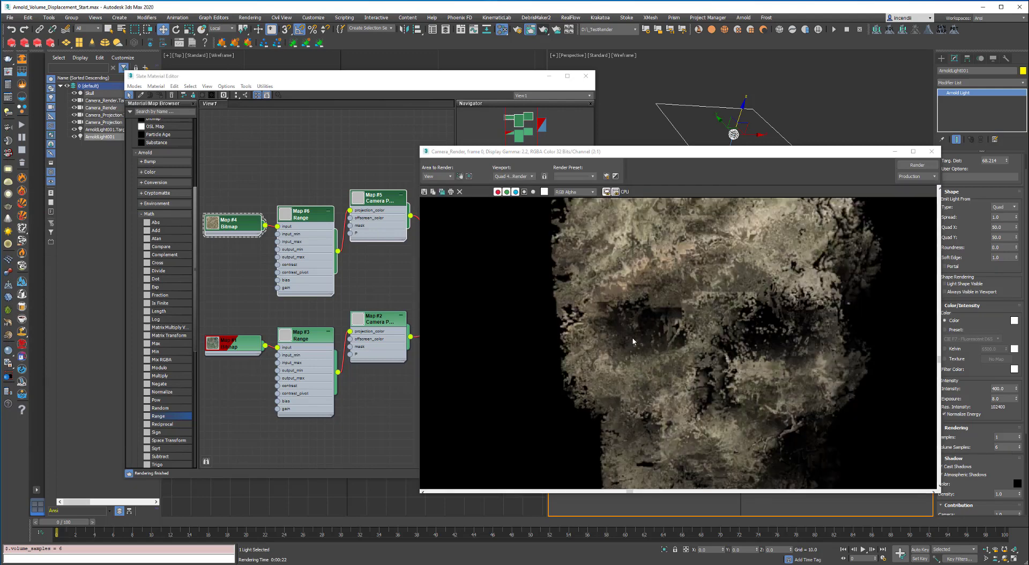
pyautogui.scroll(-2, 624, 356)
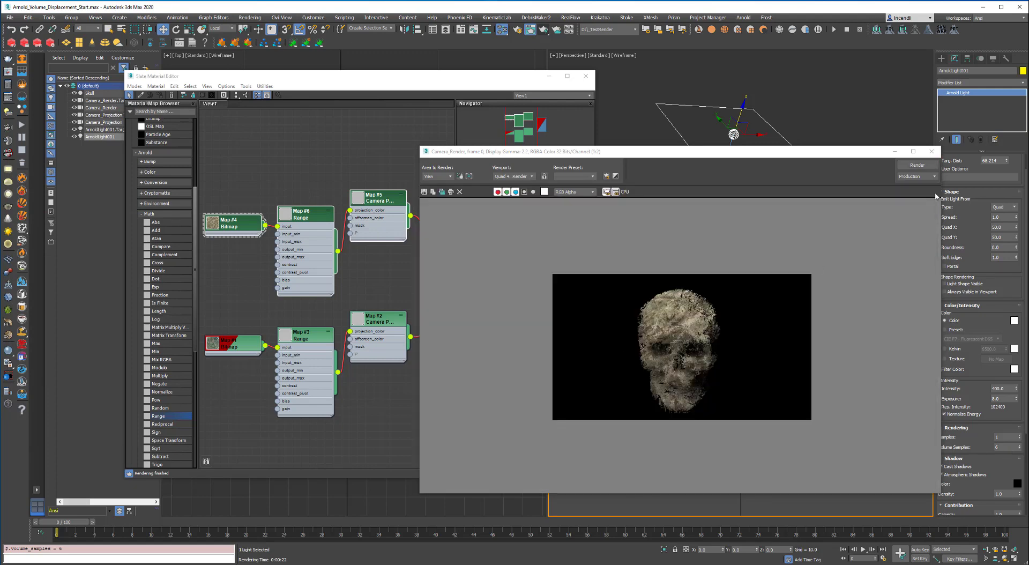
pyautogui.scroll(1, 762, 336)
pyautogui.click(931, 152)
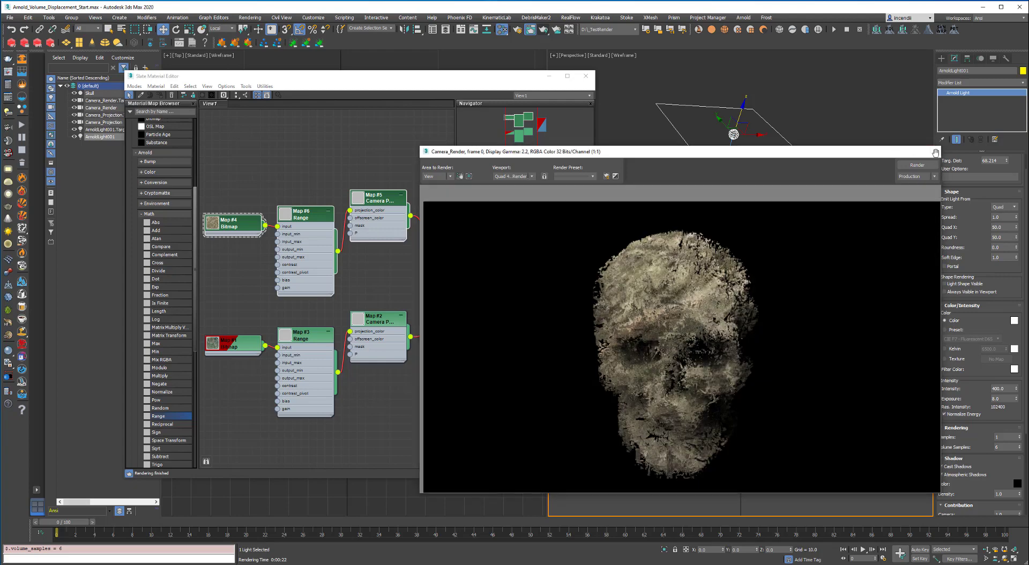
# Step: Change the Arnold light's colour to light blue (71, 136, 255) and render the camera view
pyautogui.click(1014, 321)
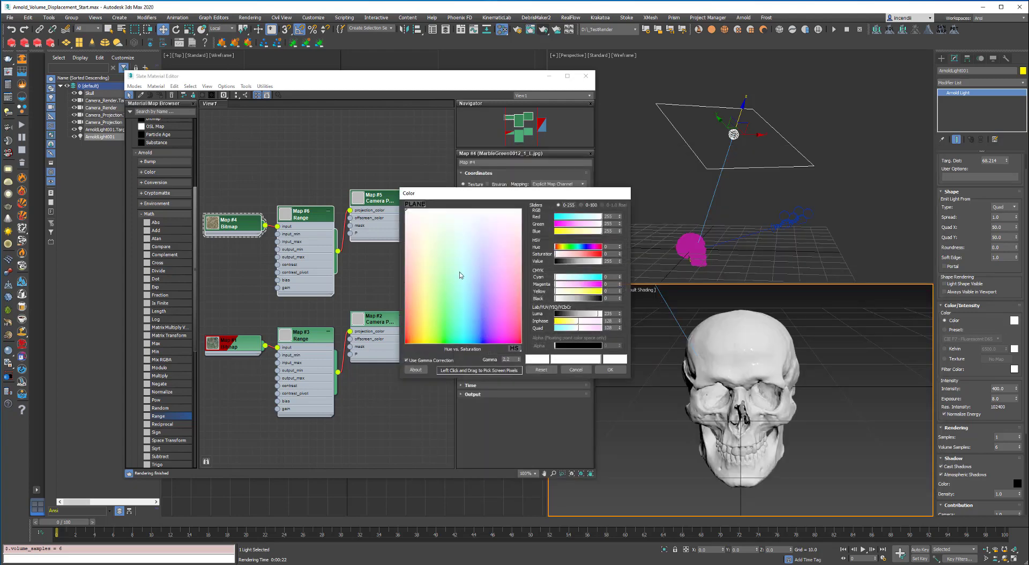
pyautogui.click(475, 305)
pyautogui.click(610, 370)
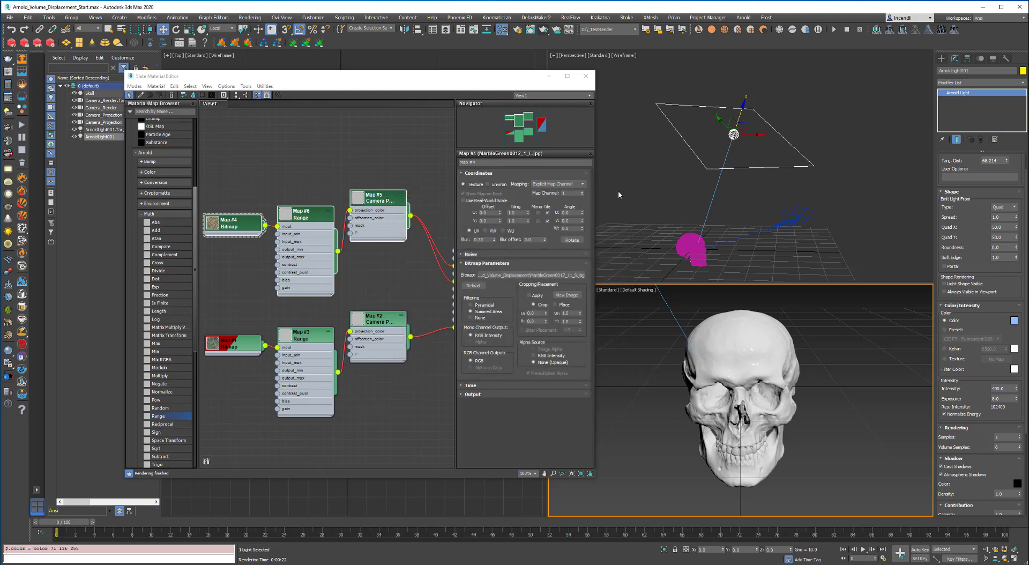
pyautogui.click(540, 28)
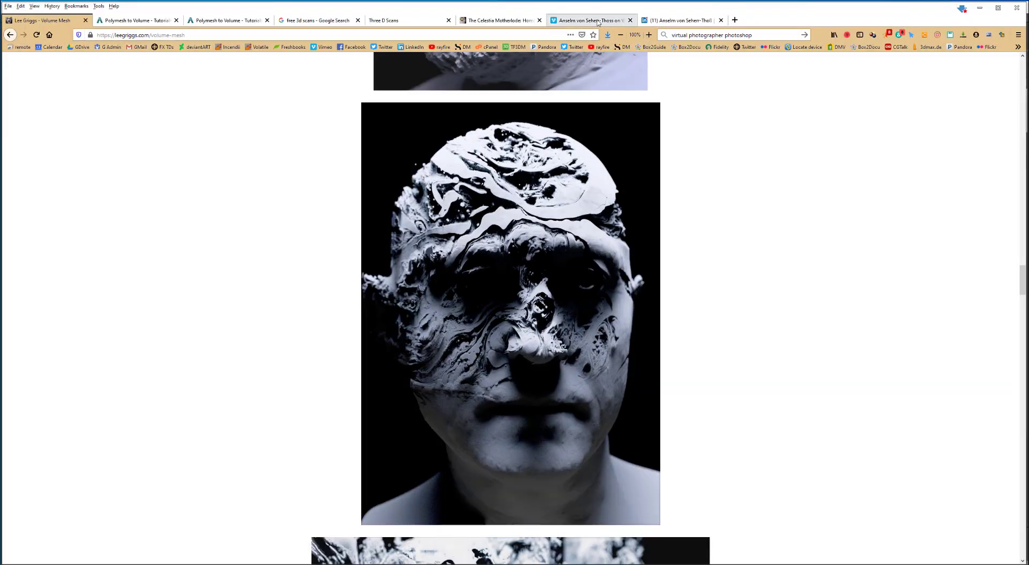
# Step: Switch to the browser, view the artist's Vimeo and LinkedIn profiles, and close the duplicate Polymesh to Volume tutorial page
pyautogui.click(589, 20)
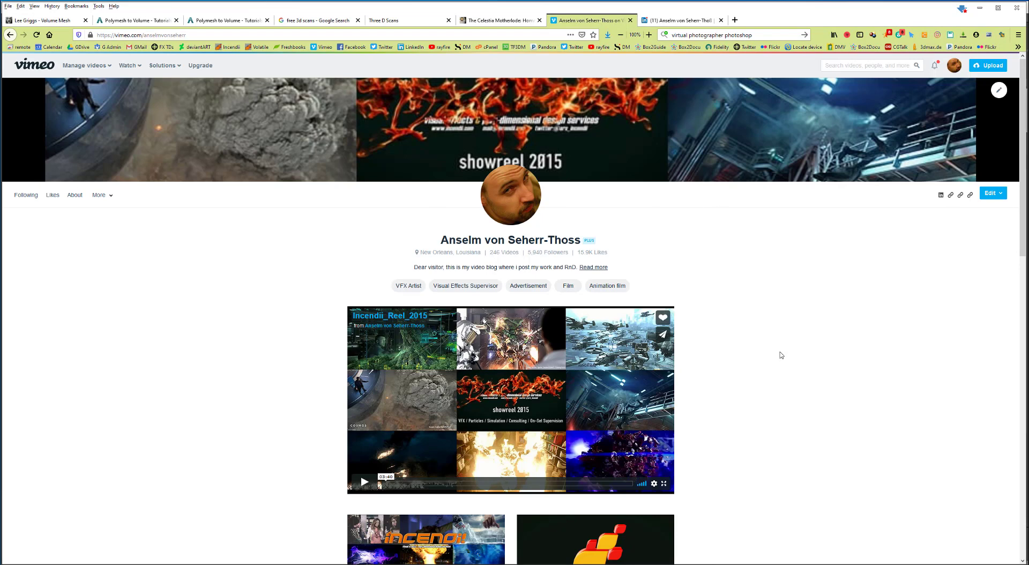
pyautogui.click(676, 20)
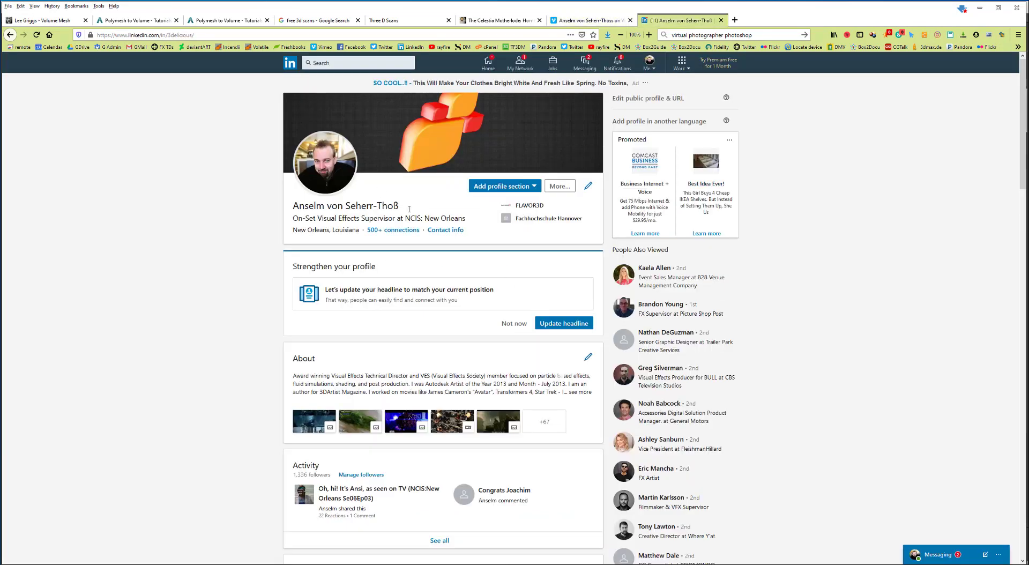
pyautogui.click(589, 20)
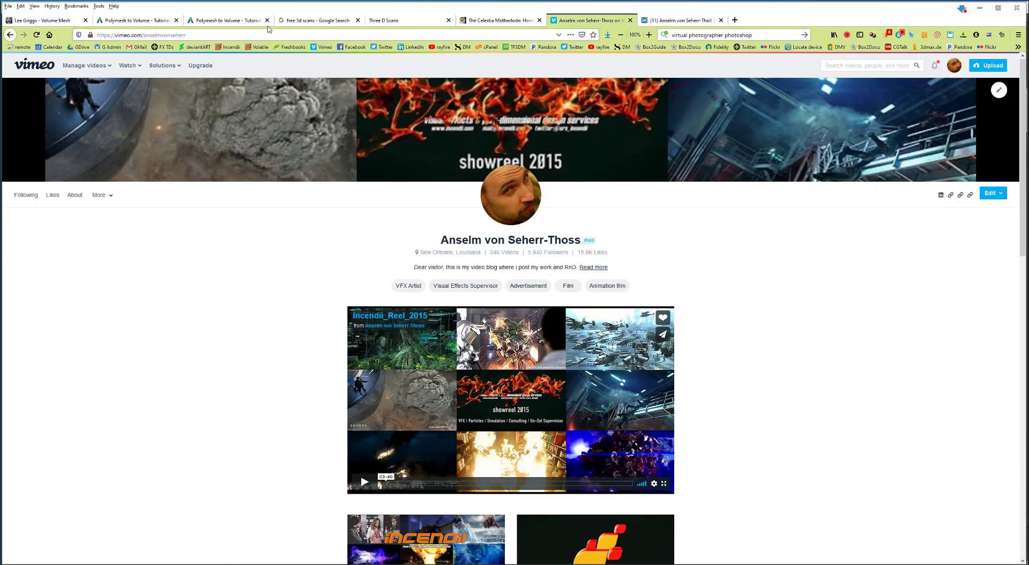
pyautogui.click(267, 21)
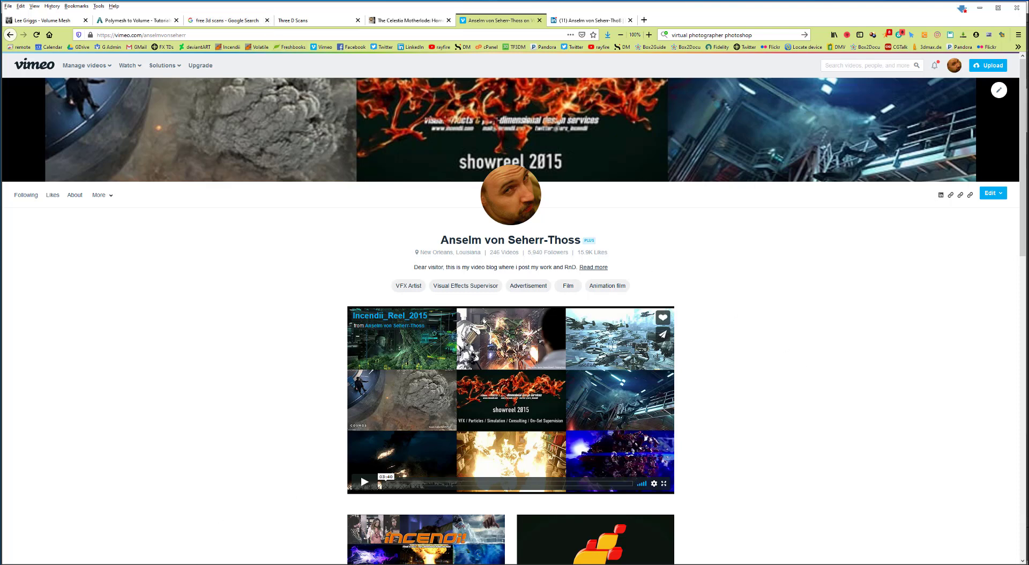
# Step: Return to 3ds Max and check the alpha channel of the blue-lit skull render
pyautogui.click(161, 564)
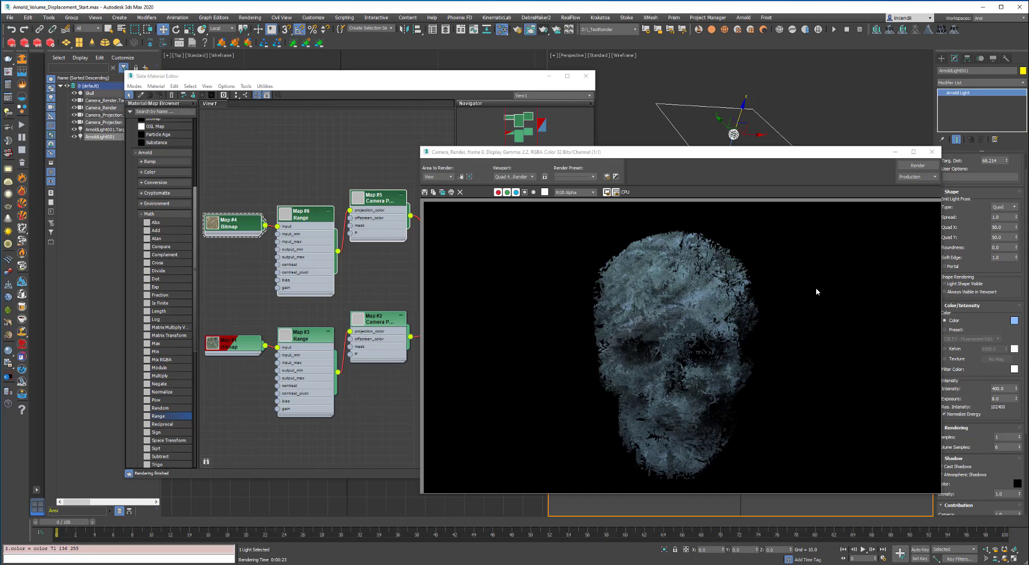
pyautogui.click(524, 193)
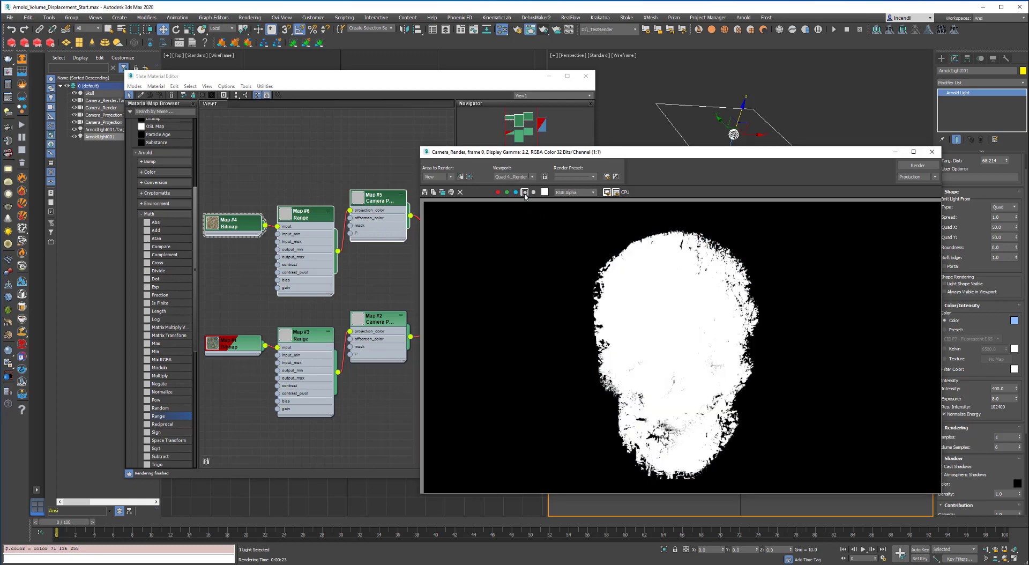